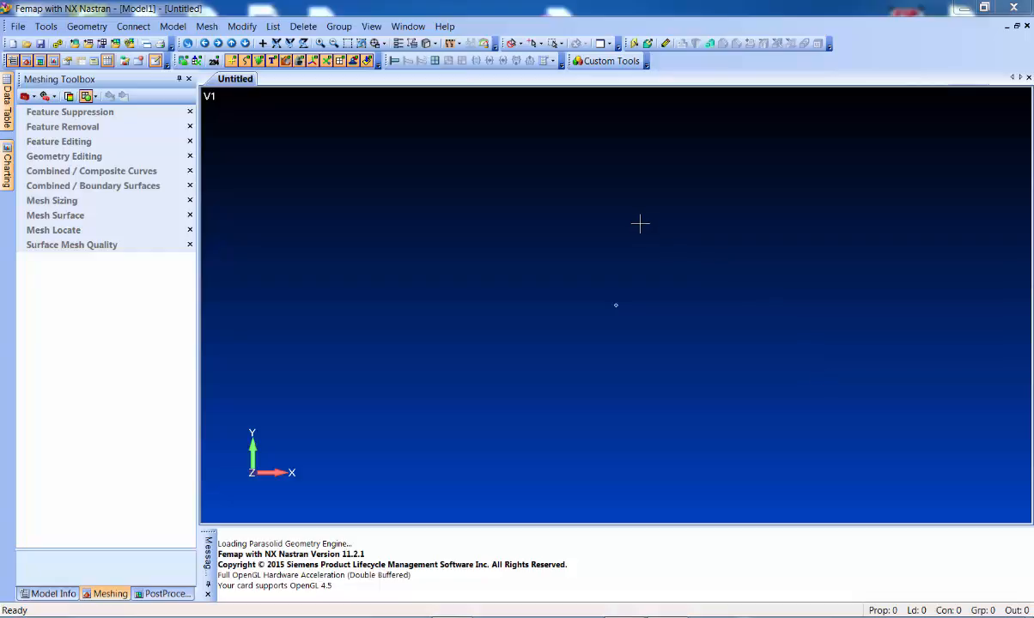
# Create an isotropic material from the library entry 7050-T651 Al Plate .25-.5
pyautogui.click(50, 592)
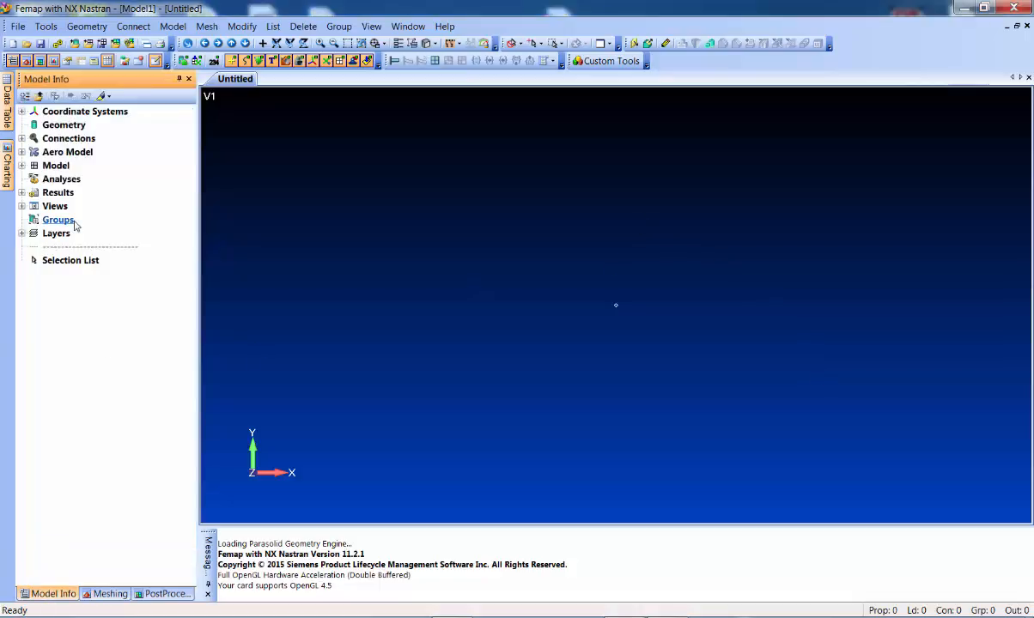
pyautogui.click(22, 166)
pyautogui.click(22, 166)
pyautogui.rightClick(77, 194)
pyautogui.click(109, 204)
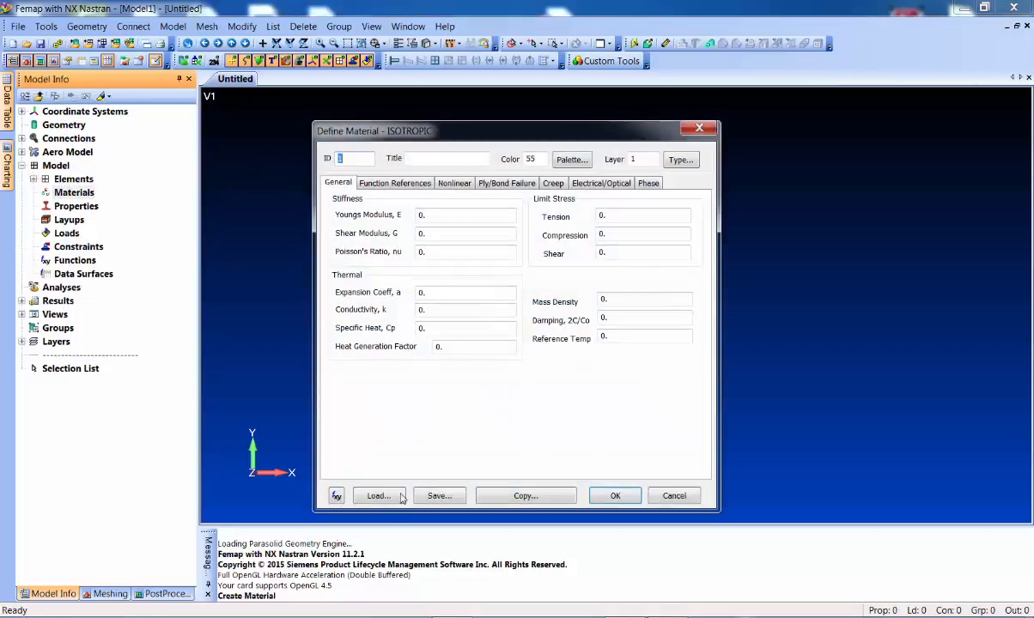
pyautogui.click(361, 493)
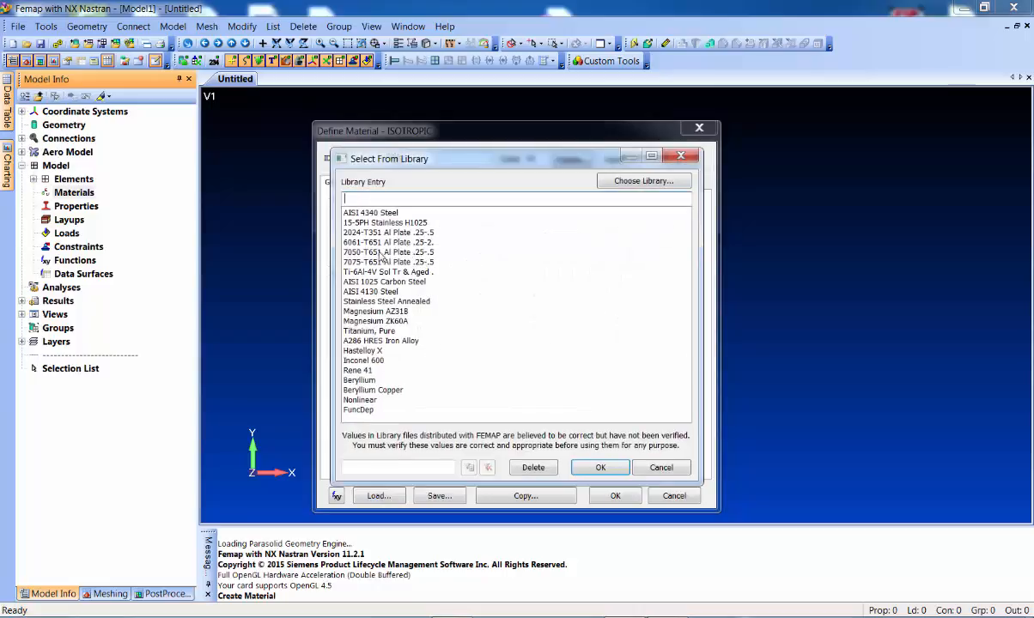
pyautogui.click(381, 251)
pyautogui.click(600, 467)
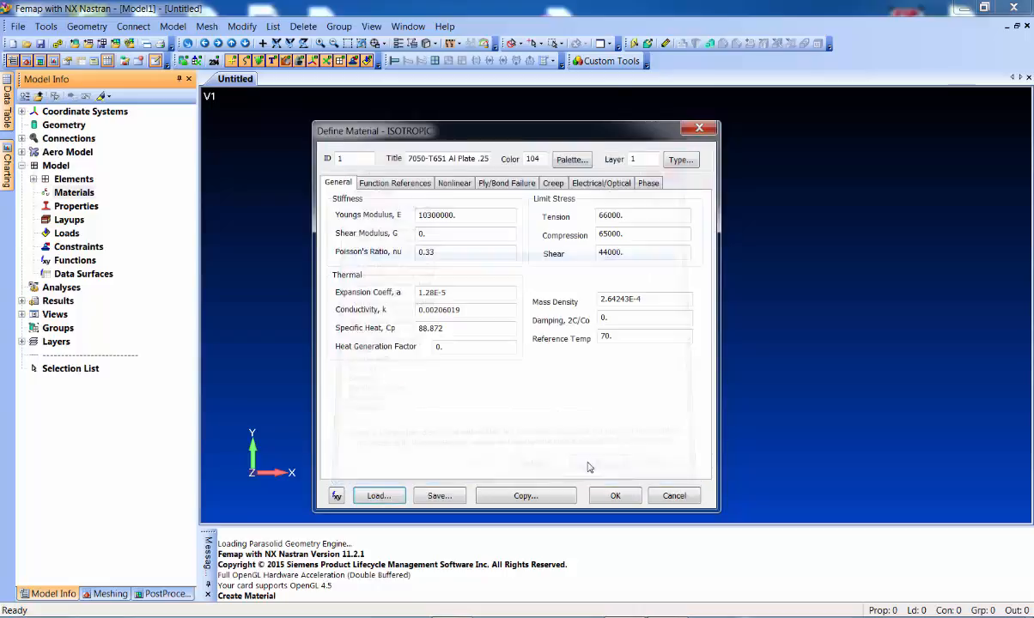
pyautogui.click(617, 498)
pyautogui.press('Escape')
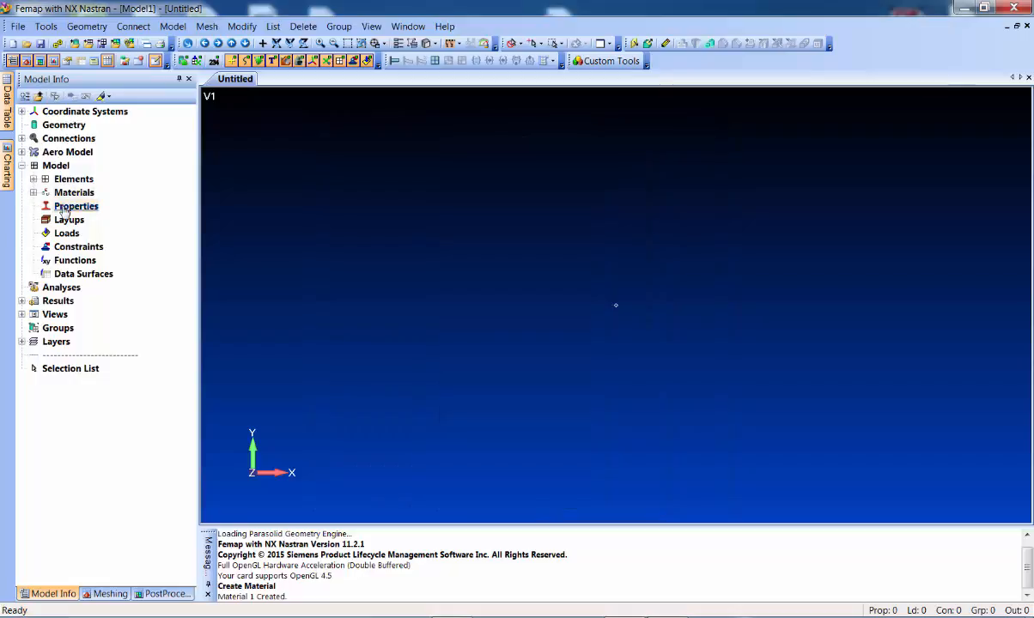
# Create a plate property with a thickness of 0.0625 using the 7050-T651 Al Plate material
pyautogui.rightClick(64, 209)
pyautogui.click(73, 208)
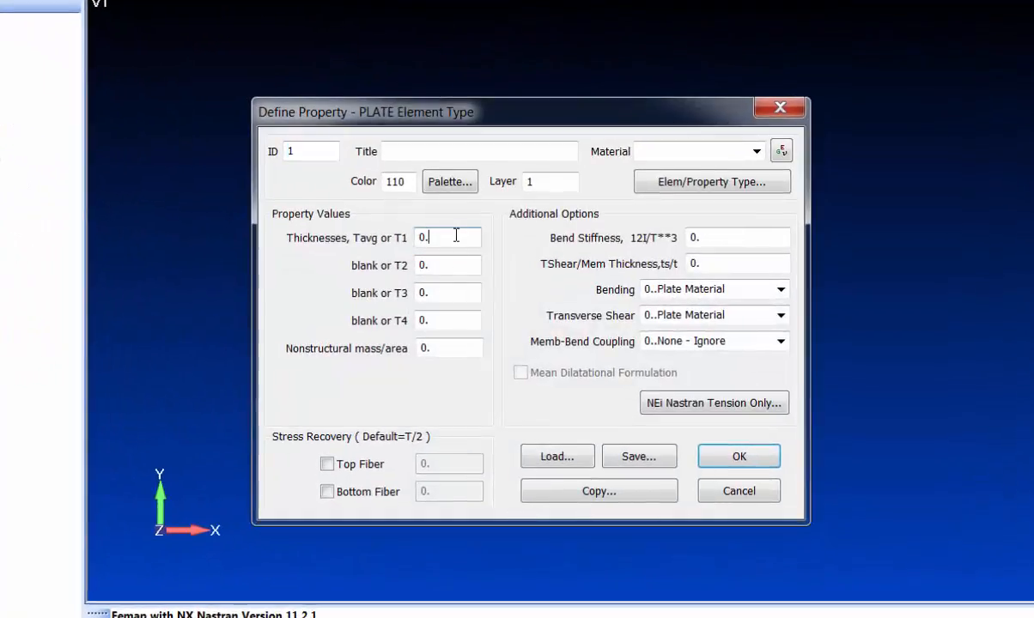
pyautogui.write('06')
pyautogui.press('BackSpace')
pyautogui.press('BackSpace')
pyautogui.press('BackSpace')
pyautogui.press('BackSpace')
pyautogui.write('0.0625')
pyautogui.click(756, 151)
pyautogui.click(728, 170)
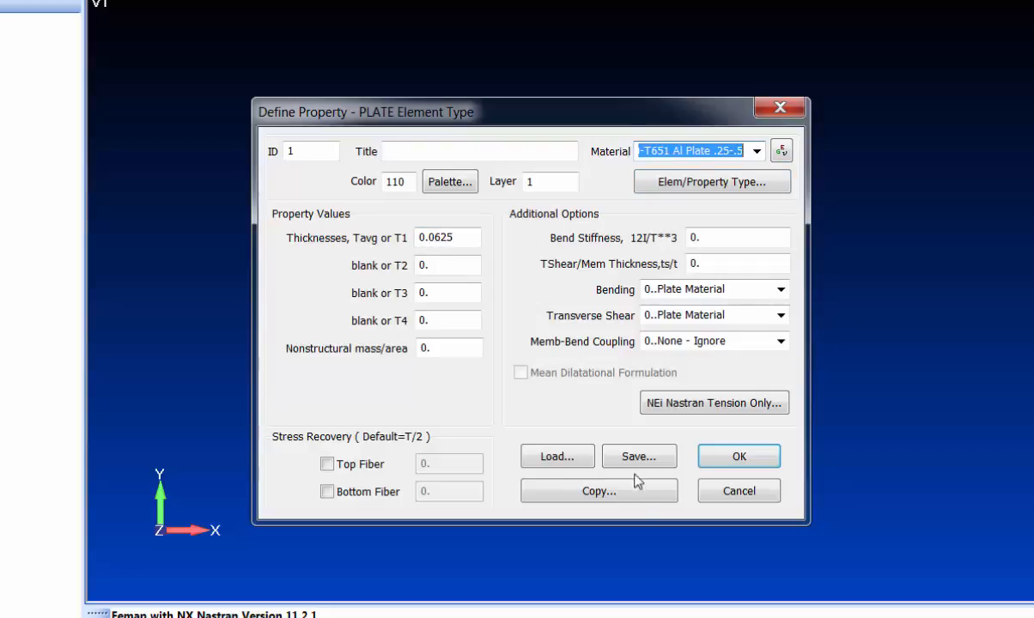
pyautogui.click(737, 456)
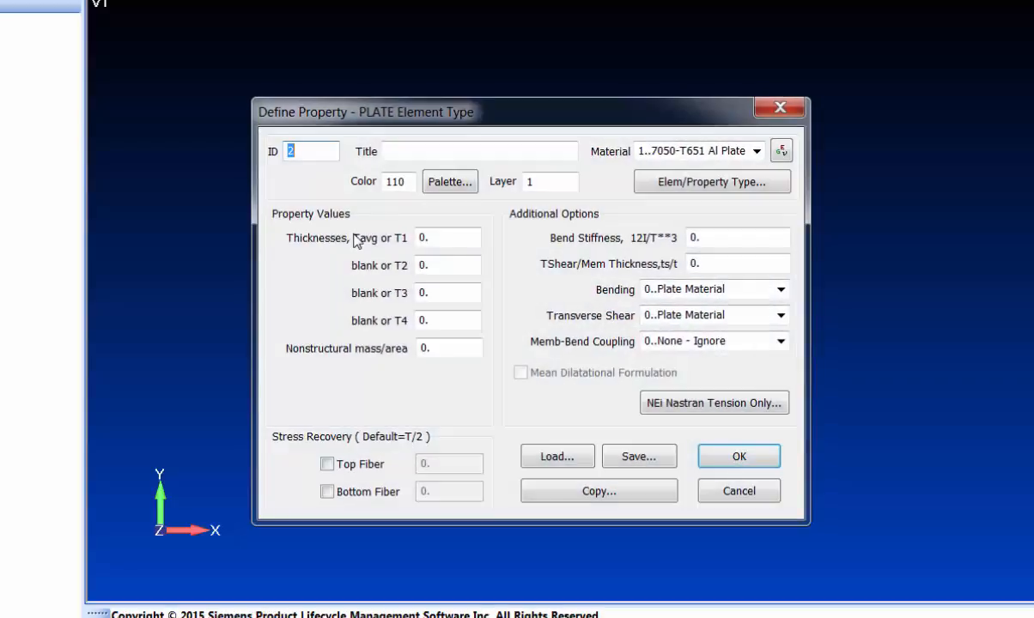
# Switch the new property to the Beam element type and give its cross section the Z Section shape
pyautogui.click(743, 188)
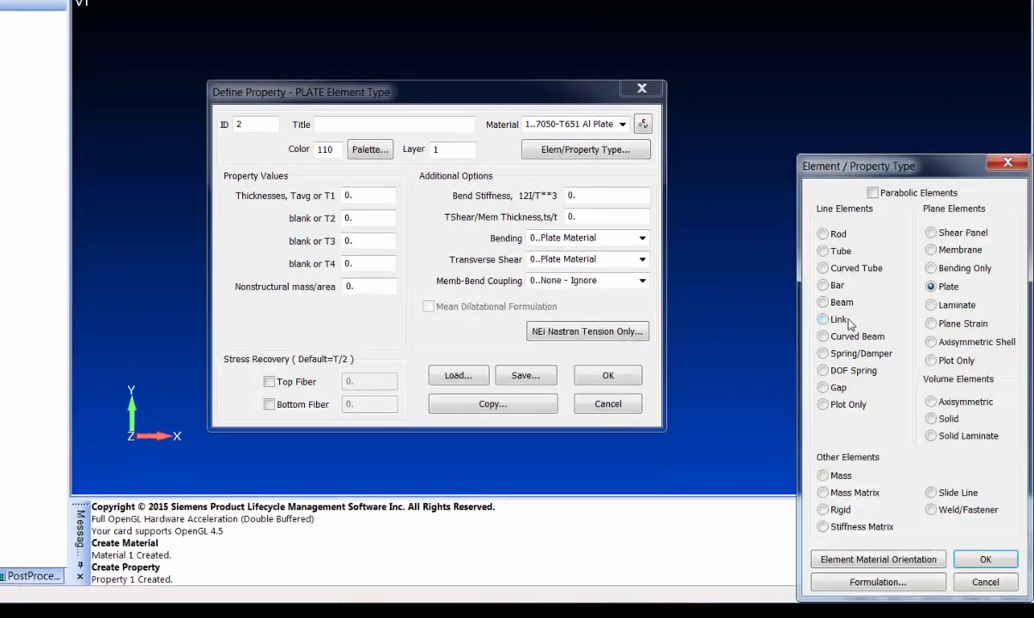
pyautogui.click(841, 303)
pyautogui.click(985, 558)
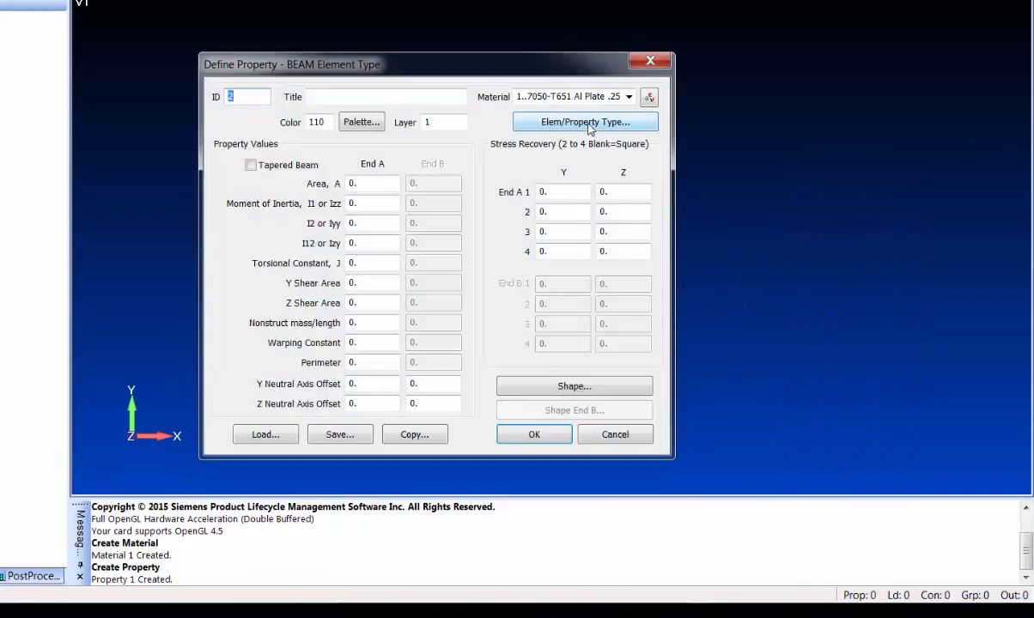
pyautogui.click(577, 387)
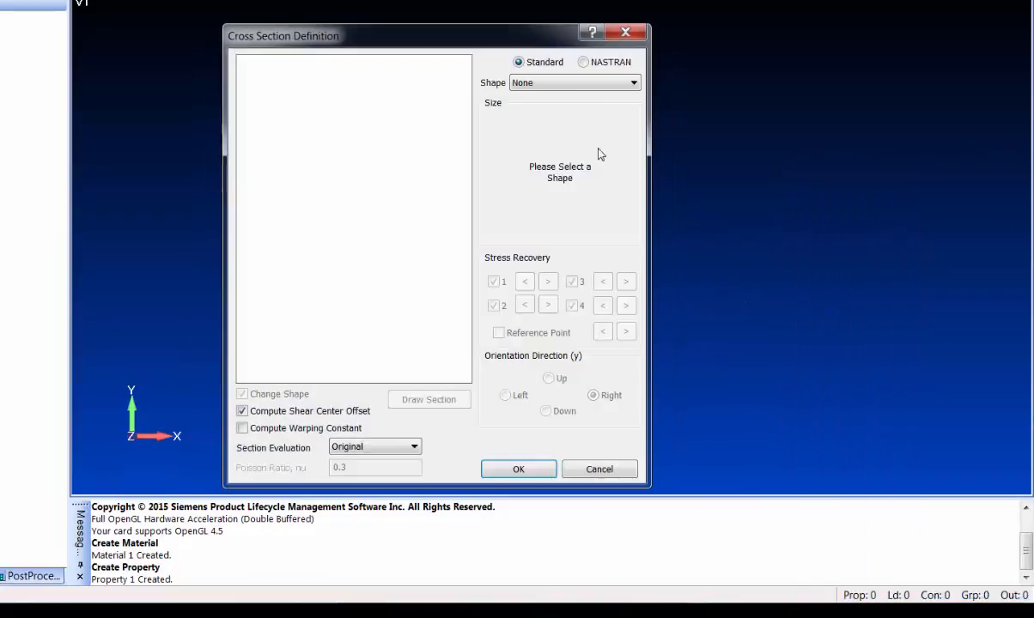
pyautogui.click(566, 83)
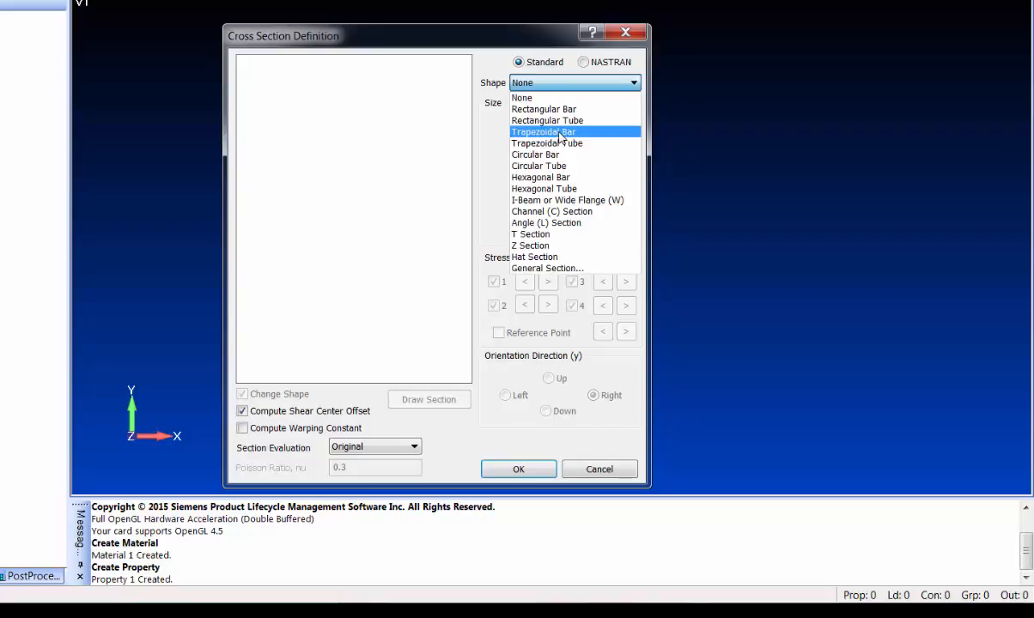
pyautogui.click(514, 245)
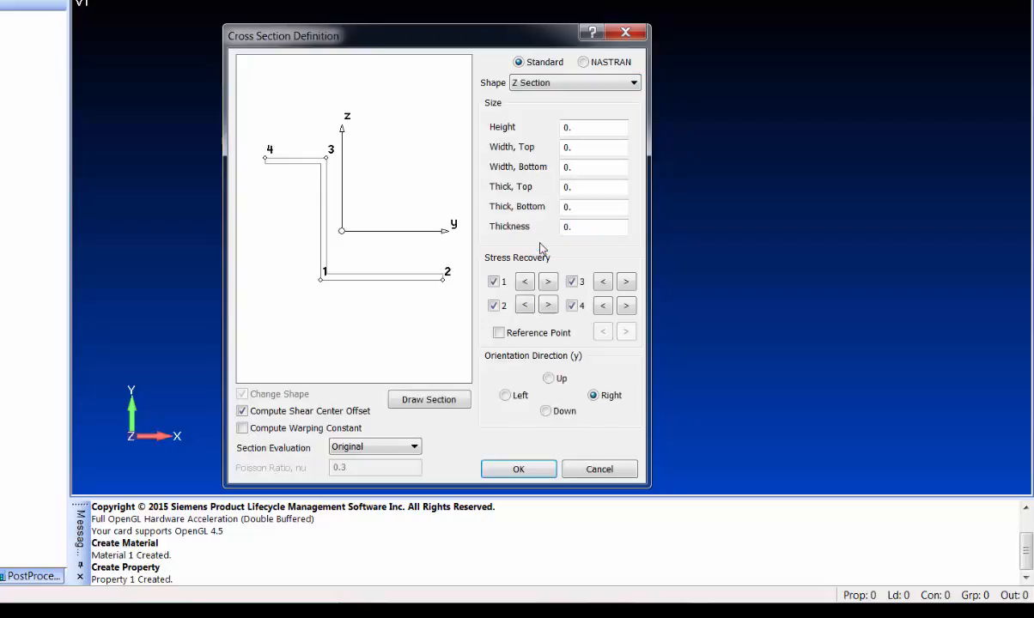
# Size the Z section with height 1.5, top and bottom widths 1, and all three thicknesses .05
pyautogui.doubleClick(576, 127)
pyautogui.press('Tab')
pyautogui.write('1')
pyautogui.press('Tab')
pyautogui.write('1')
pyautogui.press('Tab')
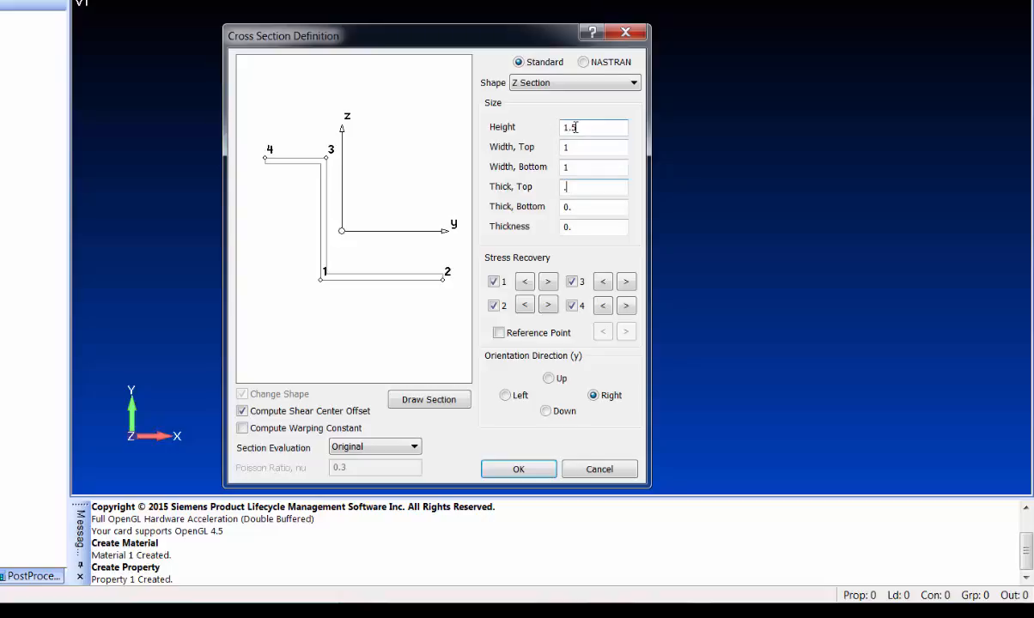
pyautogui.write('.05')
pyautogui.press('Tab')
pyautogui.write('.05')
pyautogui.press('Tab')
pyautogui.write('.0')
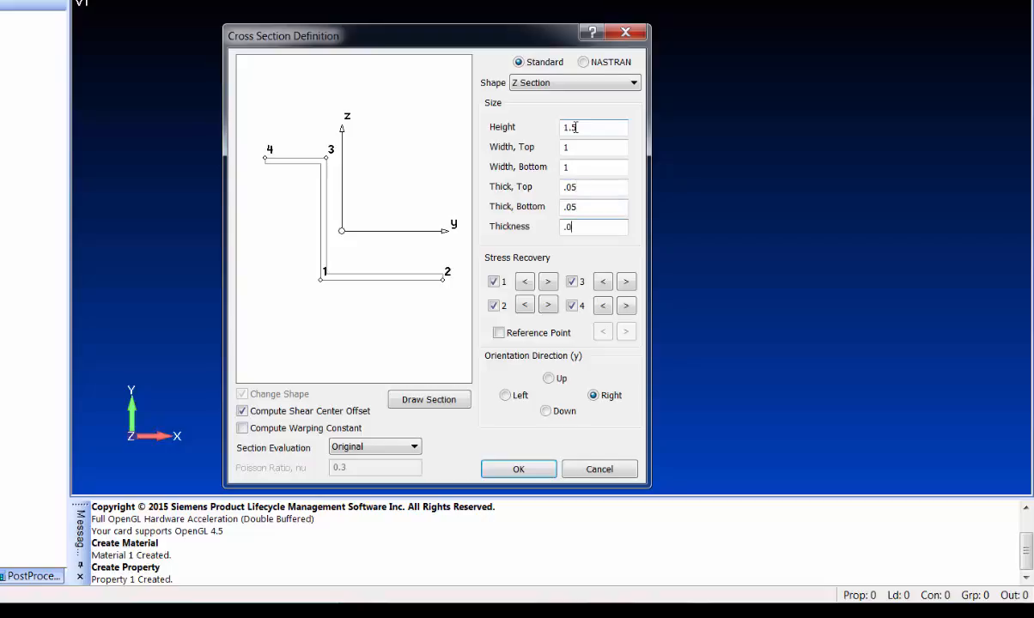
pyautogui.write('5')
pyautogui.press('Tab')
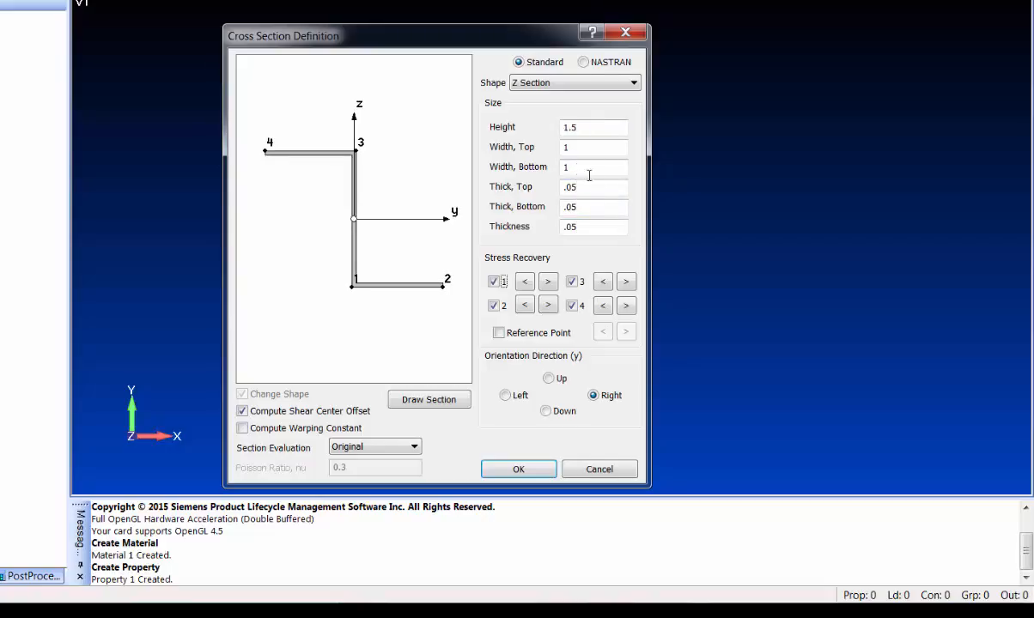
# Set the Z section's top, bottom and web thicknesses to .1
pyautogui.moveTo(570, 187); pyautogui.dragTo(531, 209)
pyautogui.write('.1')
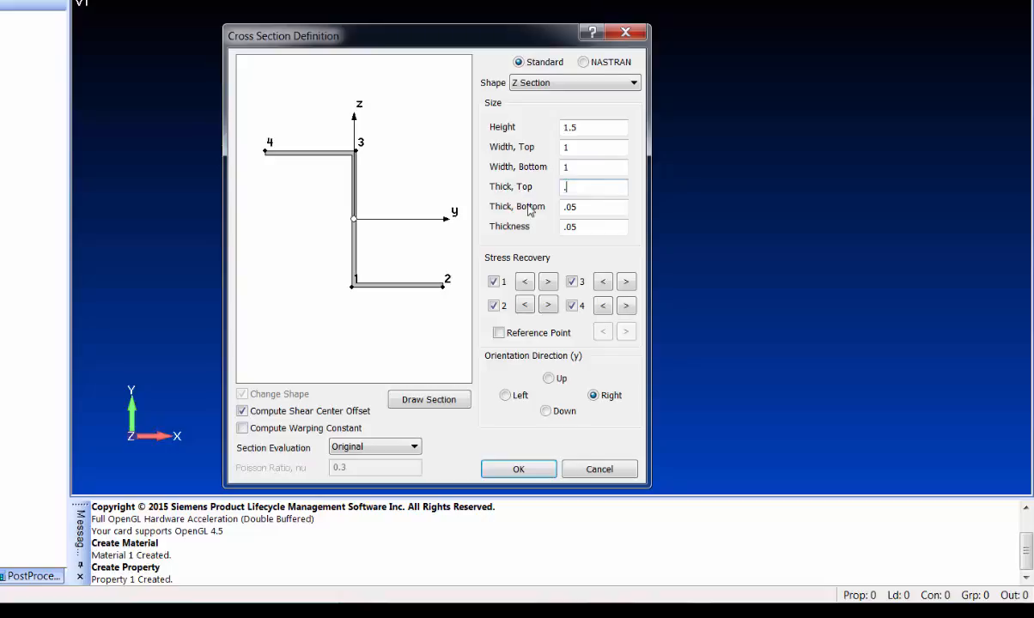
pyautogui.press('Tab')
pyautogui.write('.1')
pyautogui.press('Tab')
pyautogui.write('.1')
pyautogui.press('Tab')
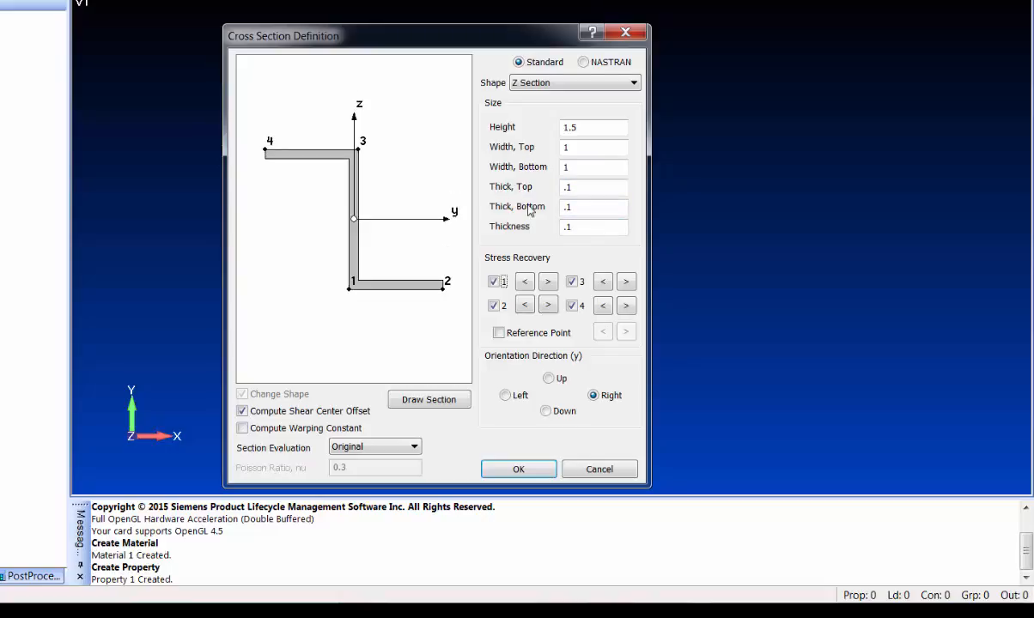
# Set the Z section's top width to .75 and its y orientation direction to Up
pyautogui.doubleClick(588, 148)
pyautogui.press('Tab')
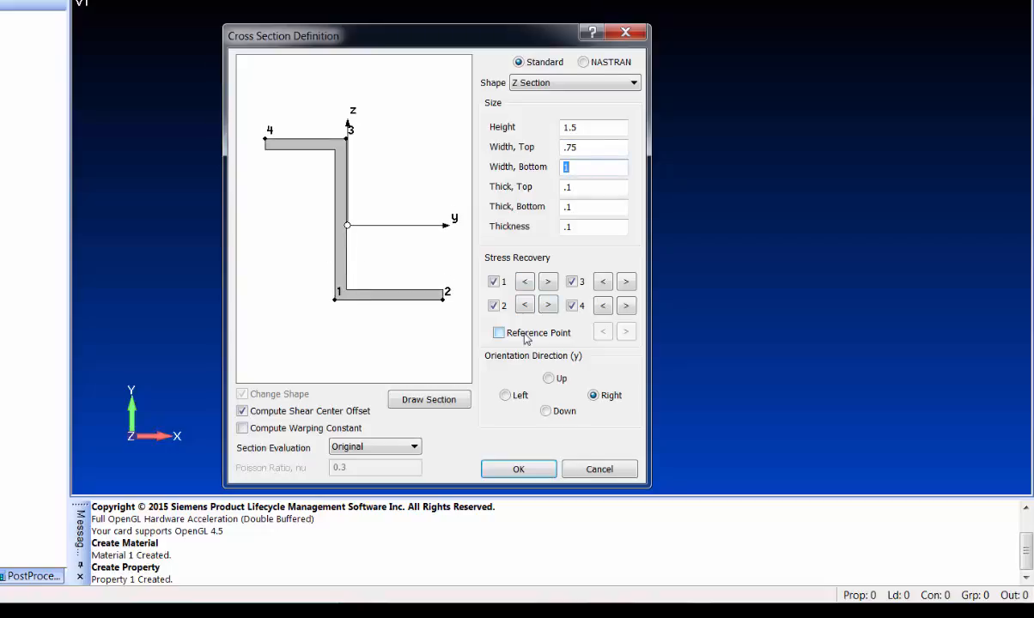
pyautogui.click(549, 378)
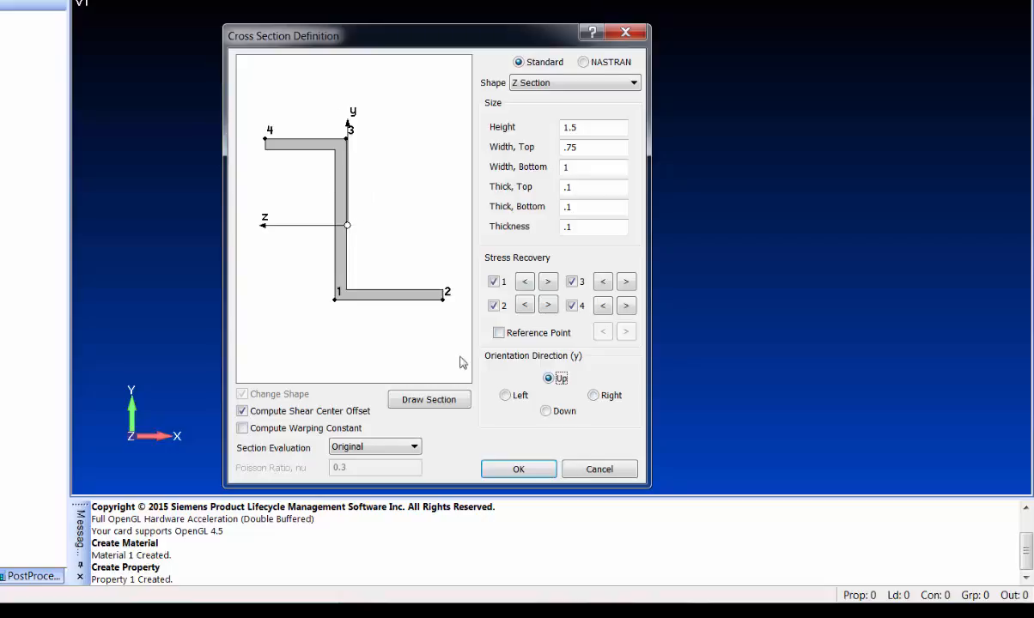
# Enable the section's reference point, place it midway along the bottom flange's lower edge, and accept the cross section
pyautogui.click(499, 333)
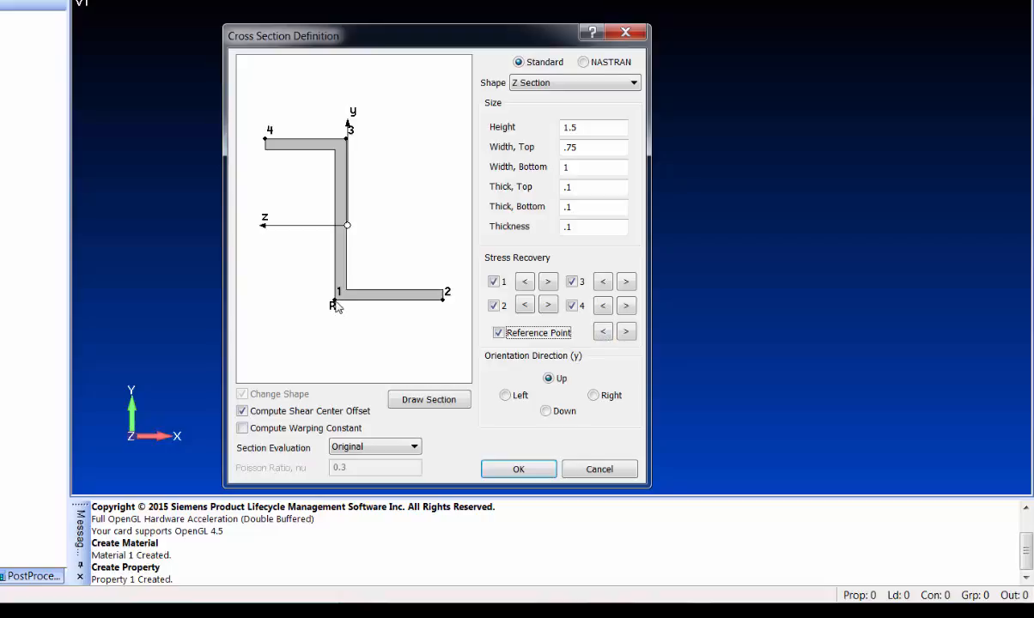
pyautogui.click(629, 333)
pyautogui.click(630, 334)
pyautogui.click(607, 334)
pyautogui.click(603, 333)
pyautogui.click(603, 333)
pyautogui.click(604, 333)
pyautogui.click(628, 335)
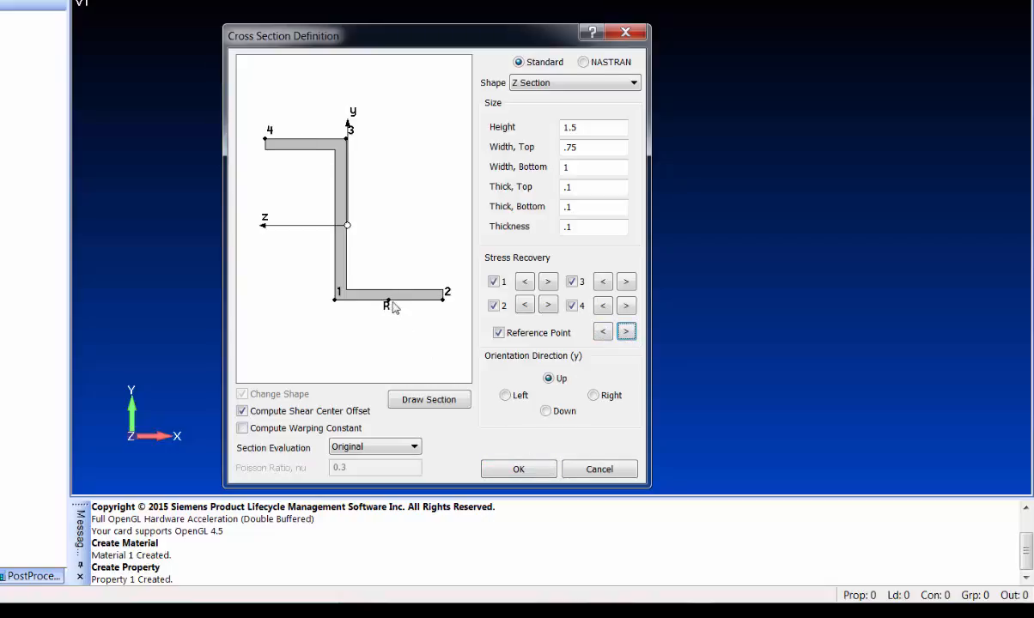
pyautogui.click(518, 468)
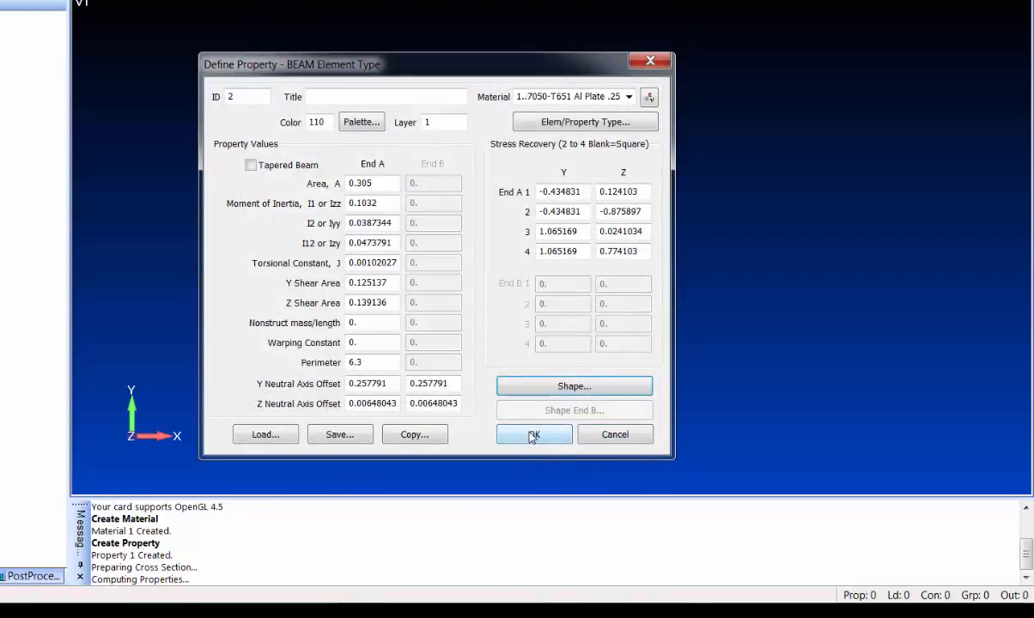
# Title the beam property Z-Stiffener, save it, and finish creating properties
pyautogui.click(362, 97)
pyautogui.write('Z-Stiffener')
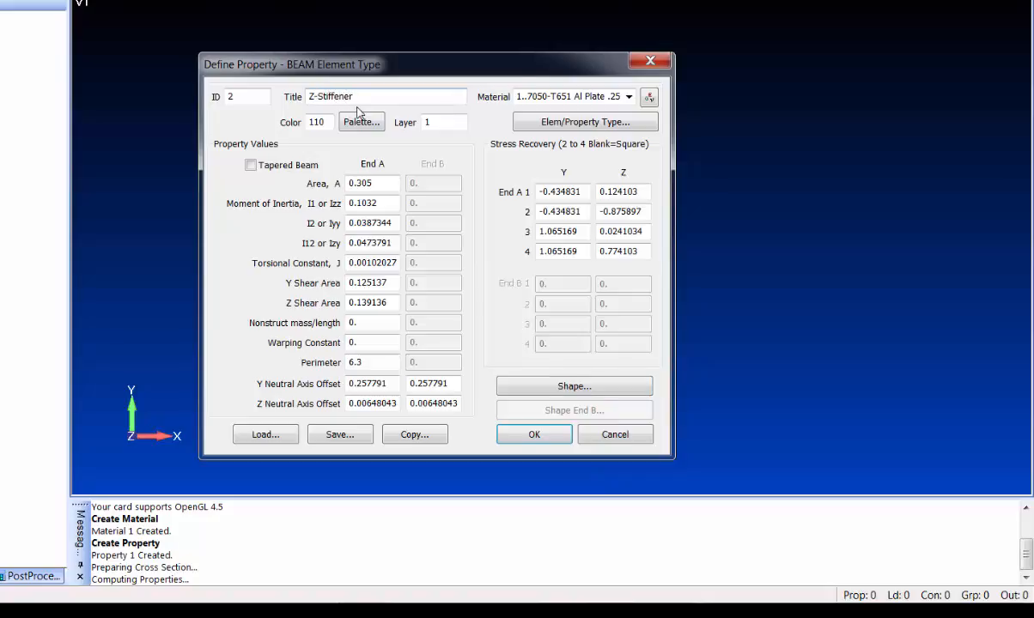
pyautogui.press('Return')
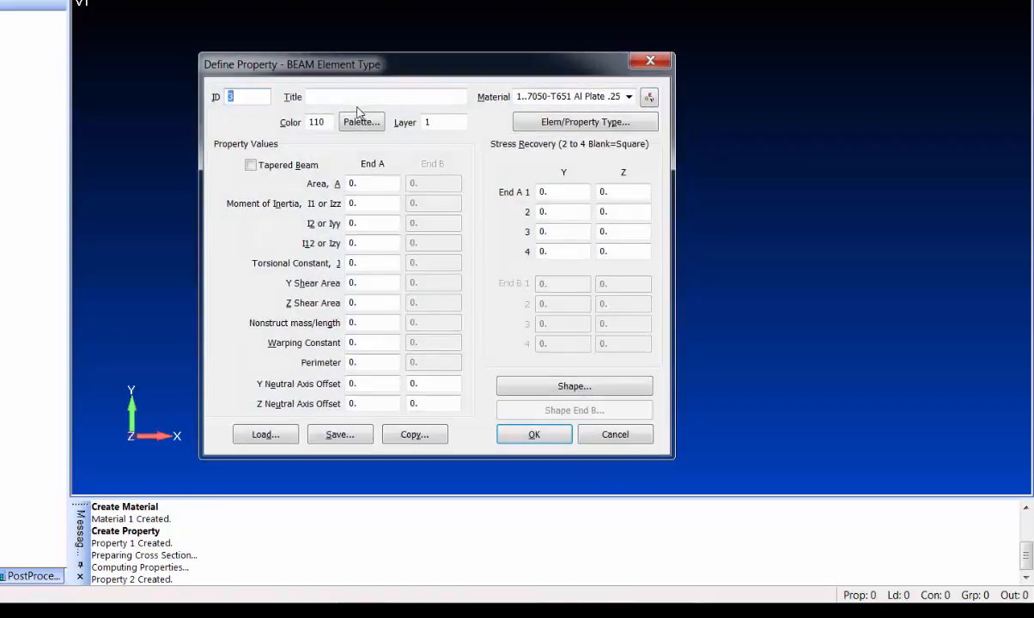
pyautogui.click(615, 434)
# Rename the plate property in the model tree to Shell
pyautogui.doubleClick(76, 206)
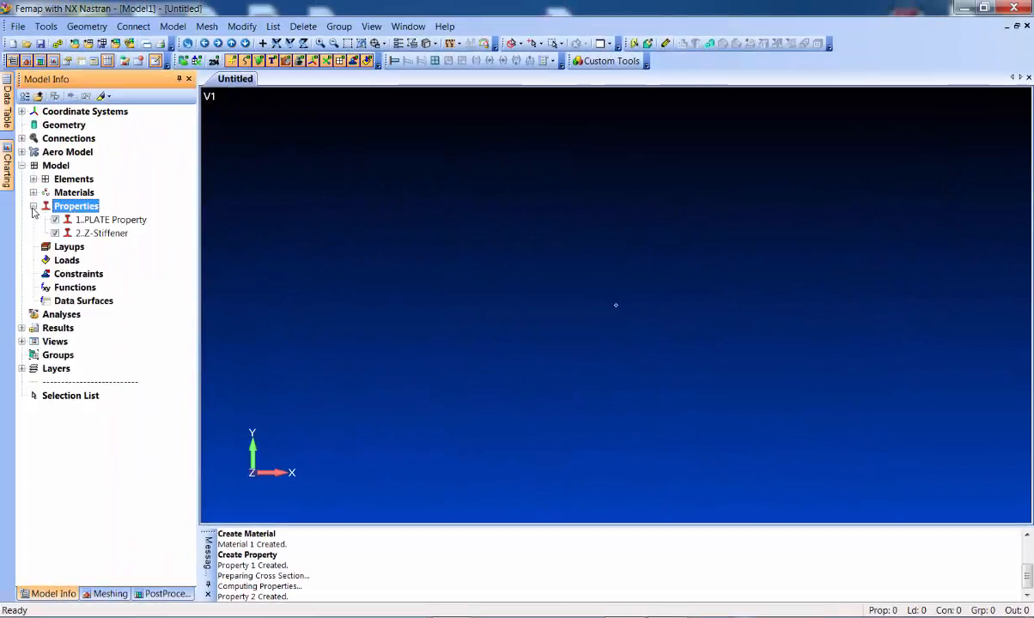
pyautogui.click(109, 222)
pyautogui.click(112, 221)
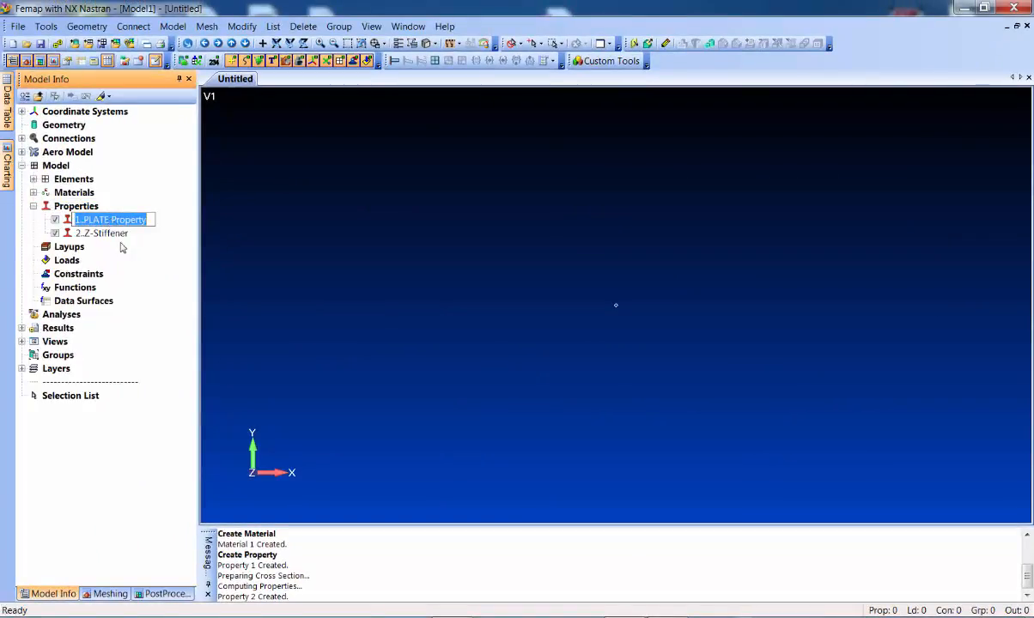
pyautogui.write('Shell')
pyautogui.press('Return')
pyautogui.click(405, 278)
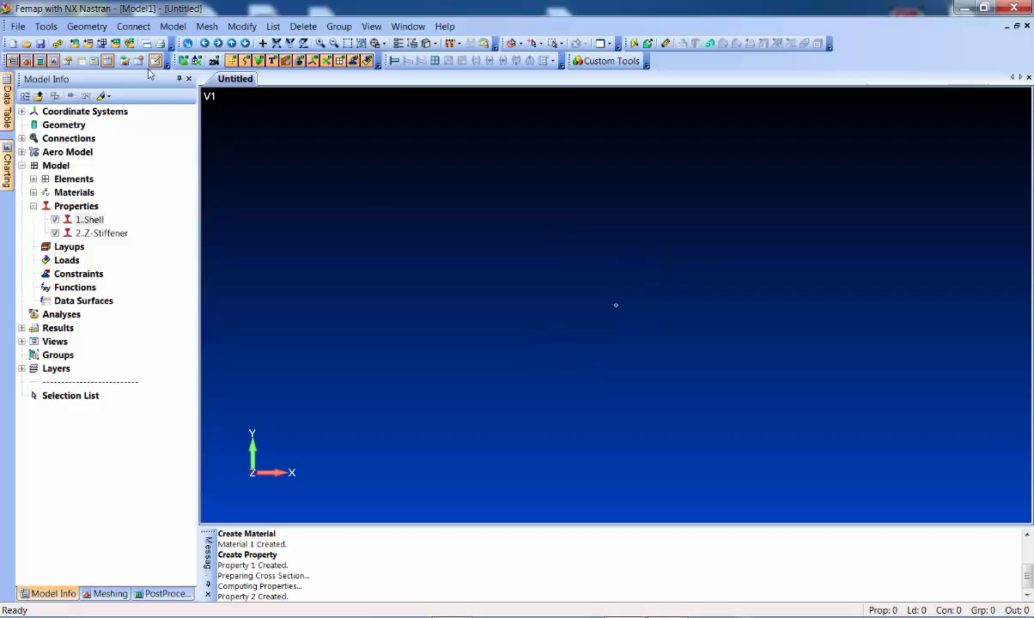
# Start a four-corner mesh between corners with the Shell property in the Basic Cylindrical coordinate system
pyautogui.click(206, 27)
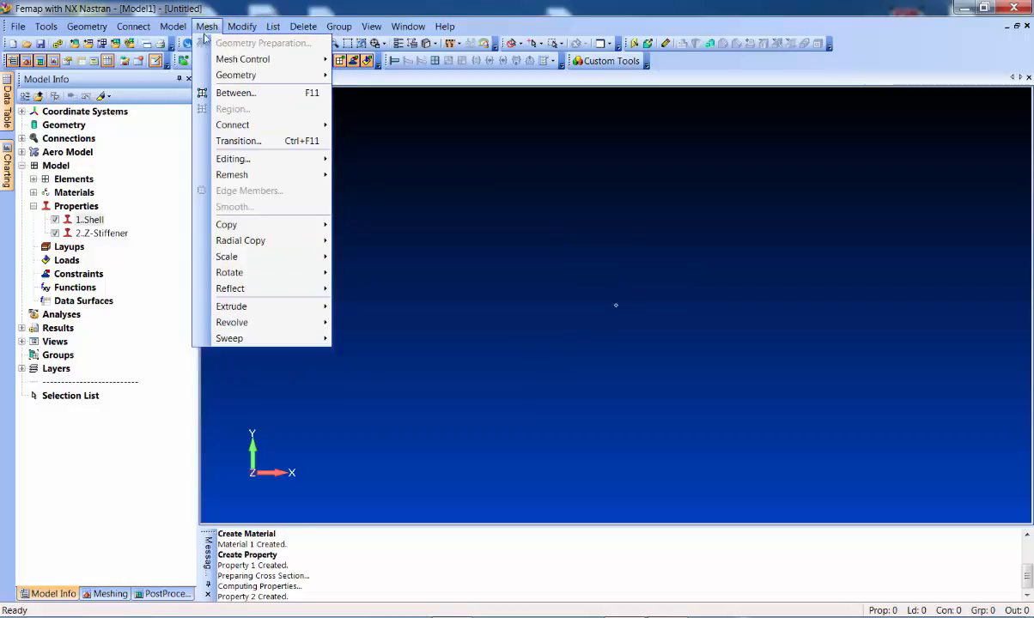
pyautogui.click(234, 93)
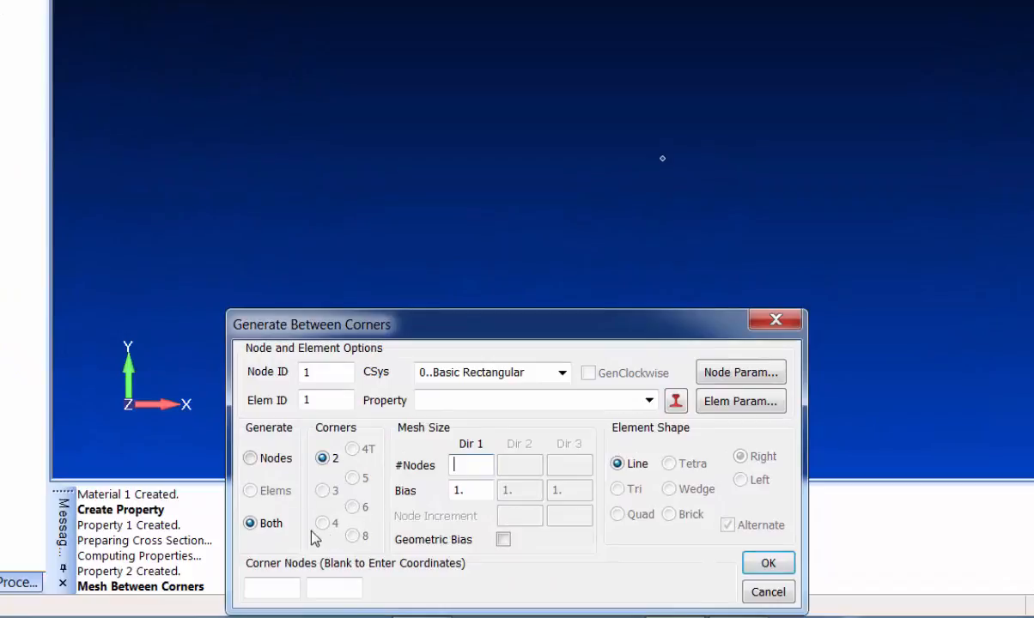
pyautogui.click(648, 400)
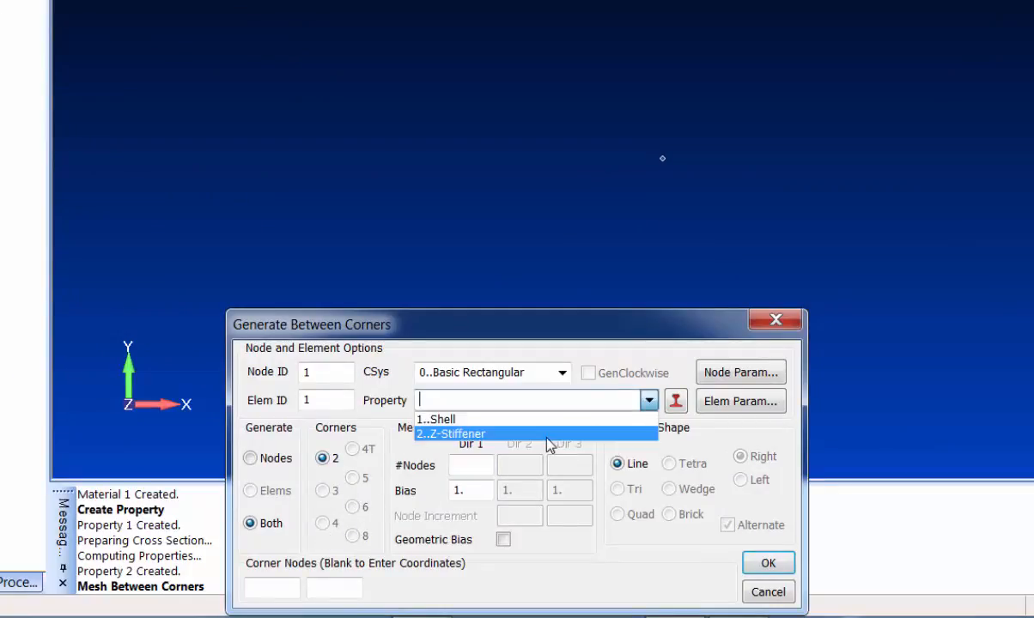
pyautogui.click(556, 420)
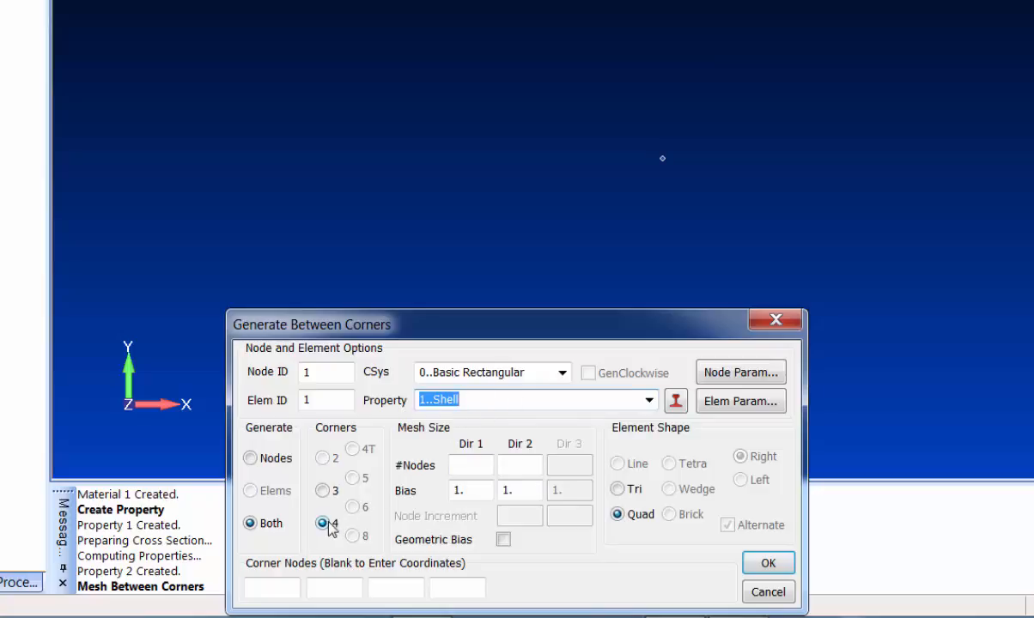
pyautogui.click(562, 372)
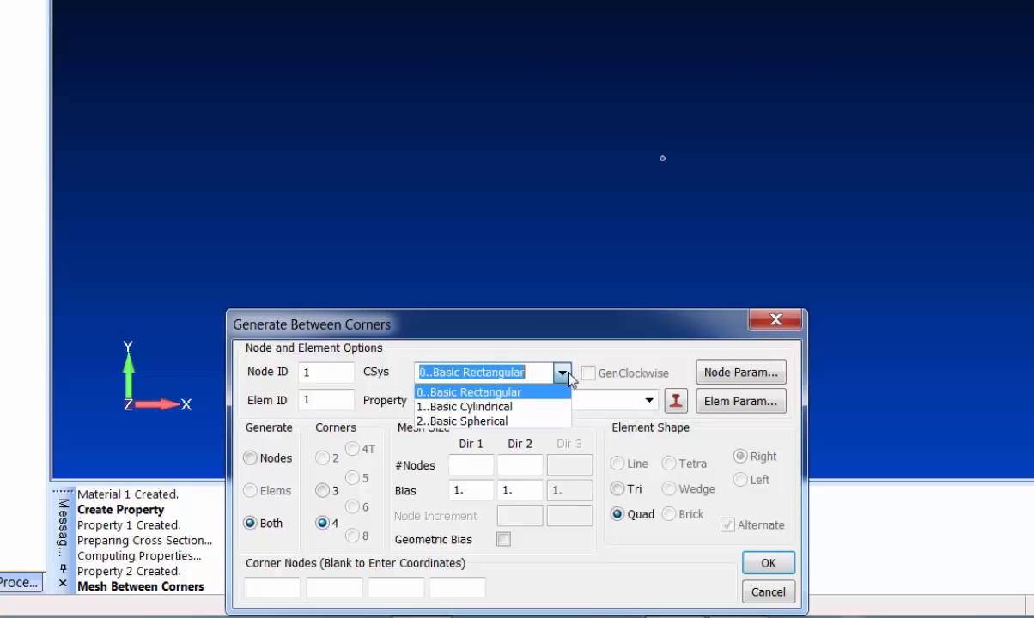
pyautogui.click(532, 407)
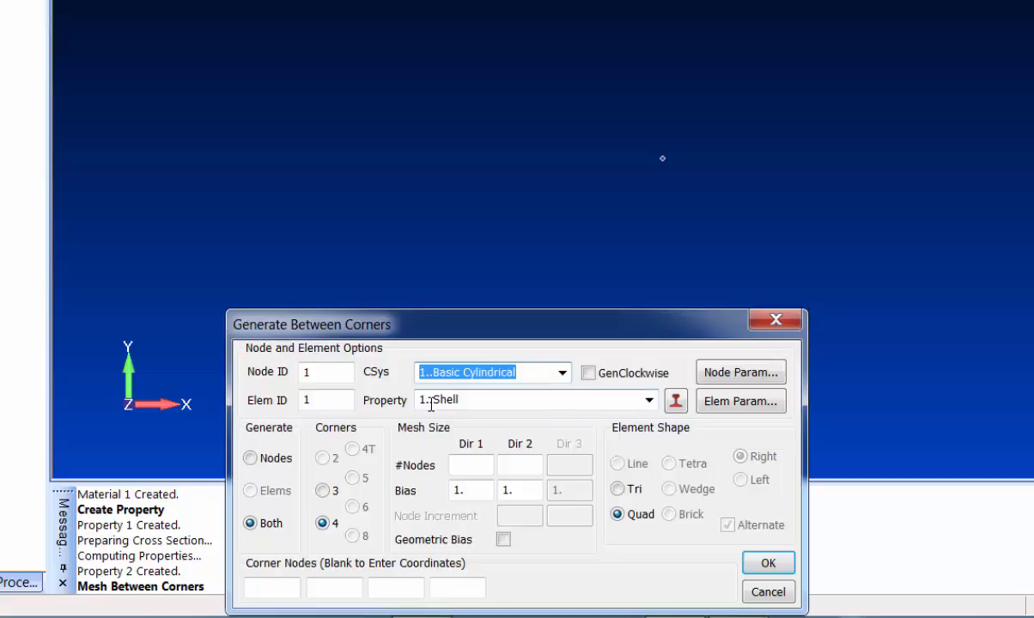
# Set the mesh size to 3 nodes in direction 1 and 12 in direction 2, and accept the mesh settings
pyautogui.click(475, 464)
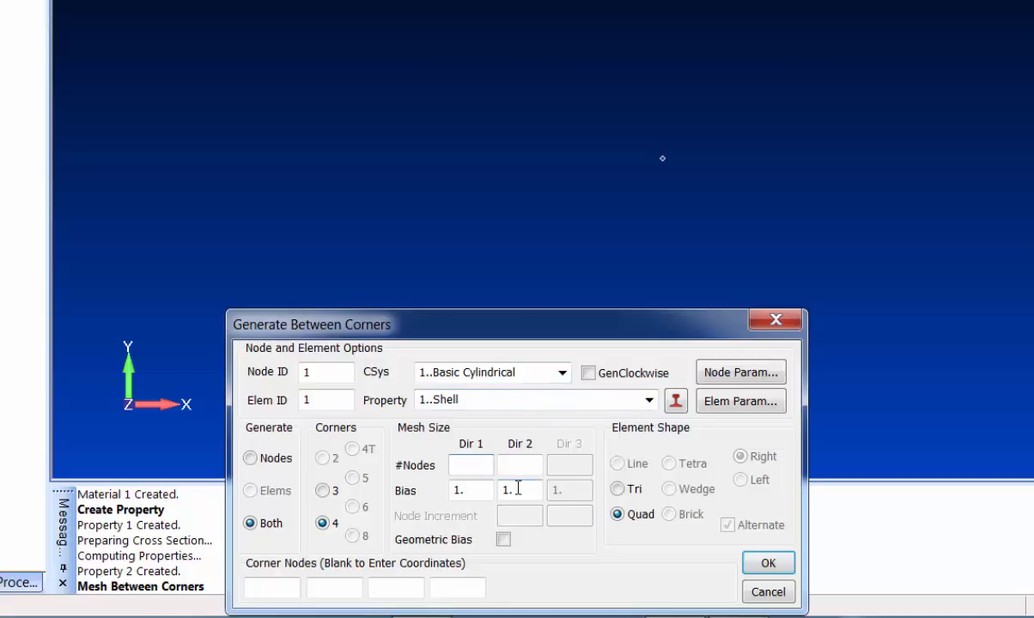
pyautogui.write('3')
pyautogui.press('Tab')
pyautogui.press('Return')
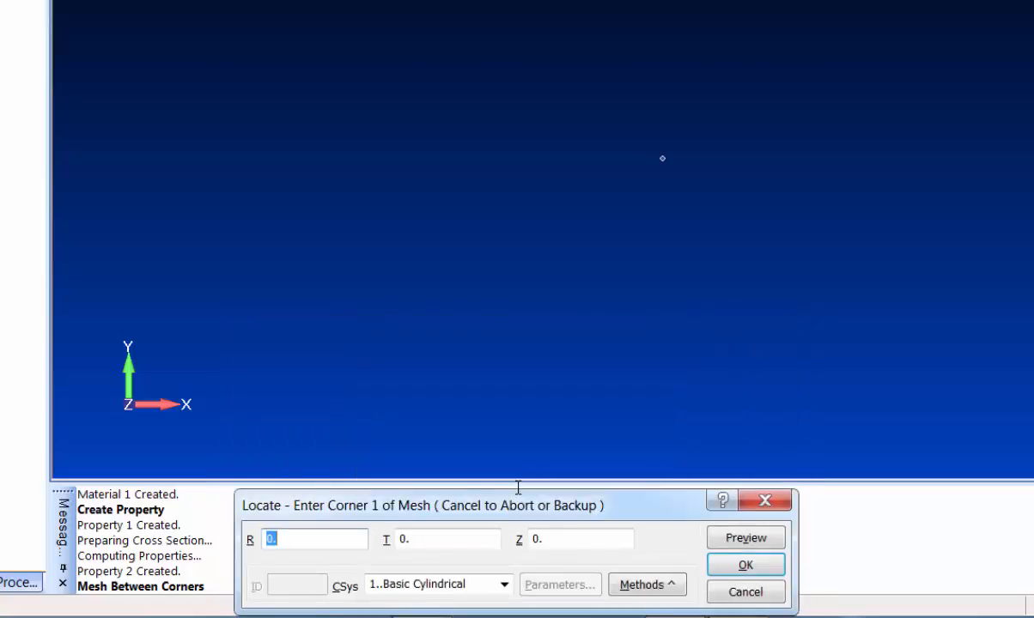
# Place mesh corner 1 at R 12, T 0, Z 0 and corner 2 at R 12, T 45, Z 0
pyautogui.write('12')
pyautogui.press('Tab')
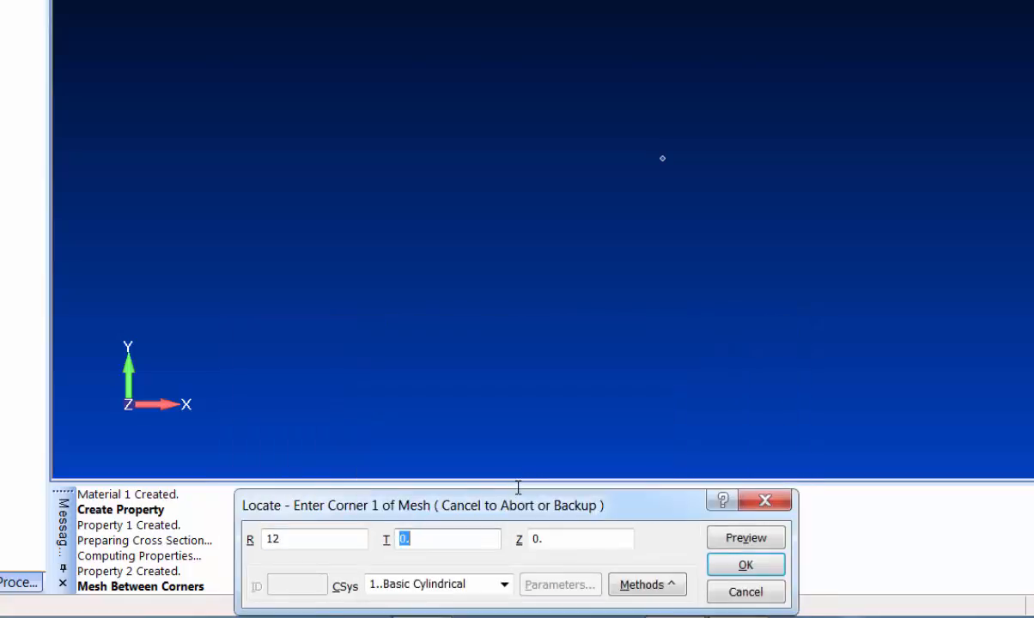
pyautogui.hotkey('shift', 'Tab')
pyautogui.press('Tab')
pyautogui.press('Return')
pyautogui.press('Tab')
pyautogui.write('45')
pyautogui.press('Return')
# Place mesh corner 3 at T 45, Z 24 and corner 4 at T 0, Z 24, keeping R at 12, to generate the shell mesh
pyautogui.press('Tab')
pyautogui.press('Tab')
pyautogui.write('24')
pyautogui.press('Return')
pyautogui.press('Tab')
pyautogui.write('0')
pyautogui.press('Return')
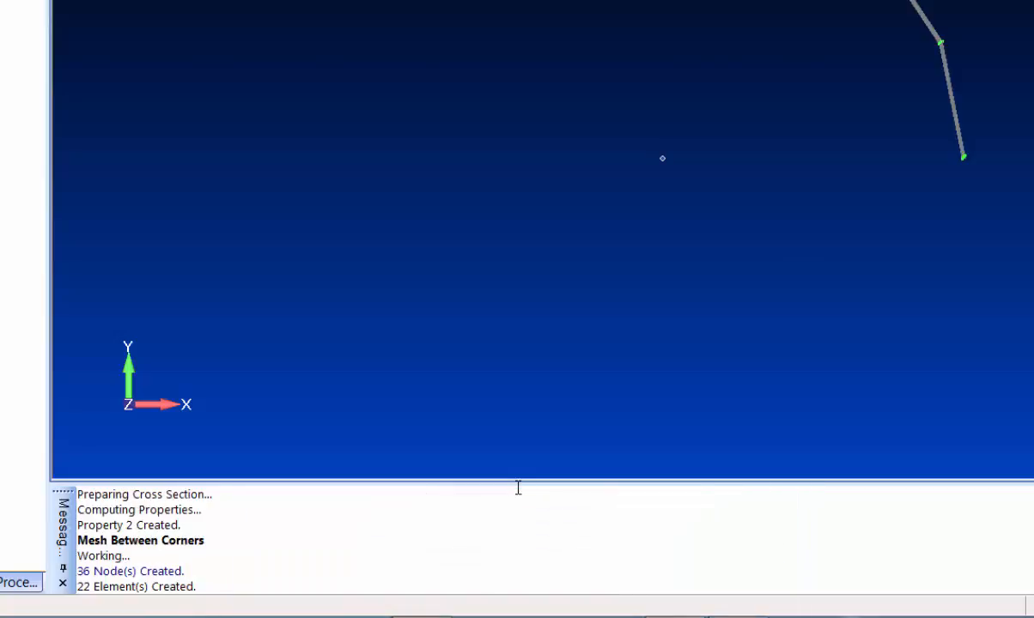
# Start creating an element with the Z-Stiffener property and change its element type to Beam
pyautogui.moveTo(856, 286); pyautogui.dragTo(750, 313, button='middle')
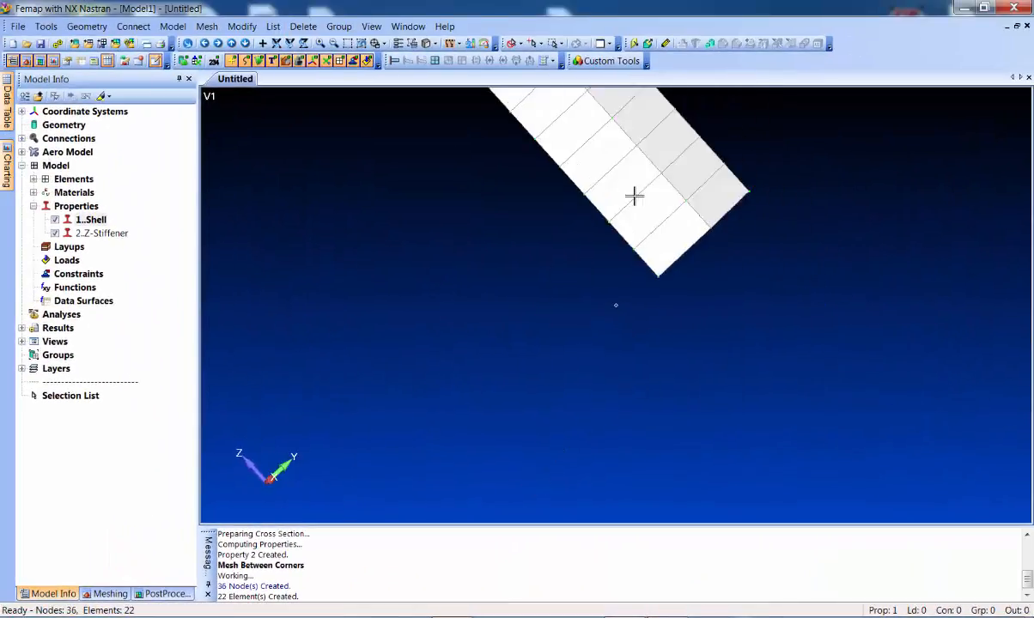
pyautogui.scroll(-5, 746, 310)
pyautogui.keyDown('ctrl'); pyautogui.moveTo(731, 273); pyautogui.dragTo(676, 302, button='middle'); pyautogui.keyUp('ctrl')
pyautogui.scroll(2, 674, 310)
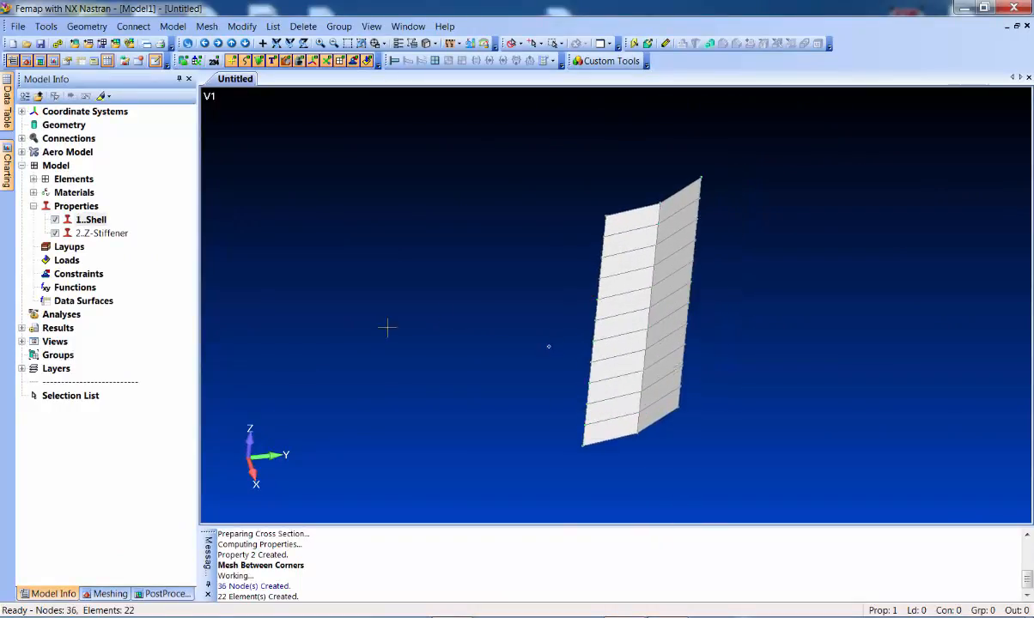
pyautogui.click(101, 233)
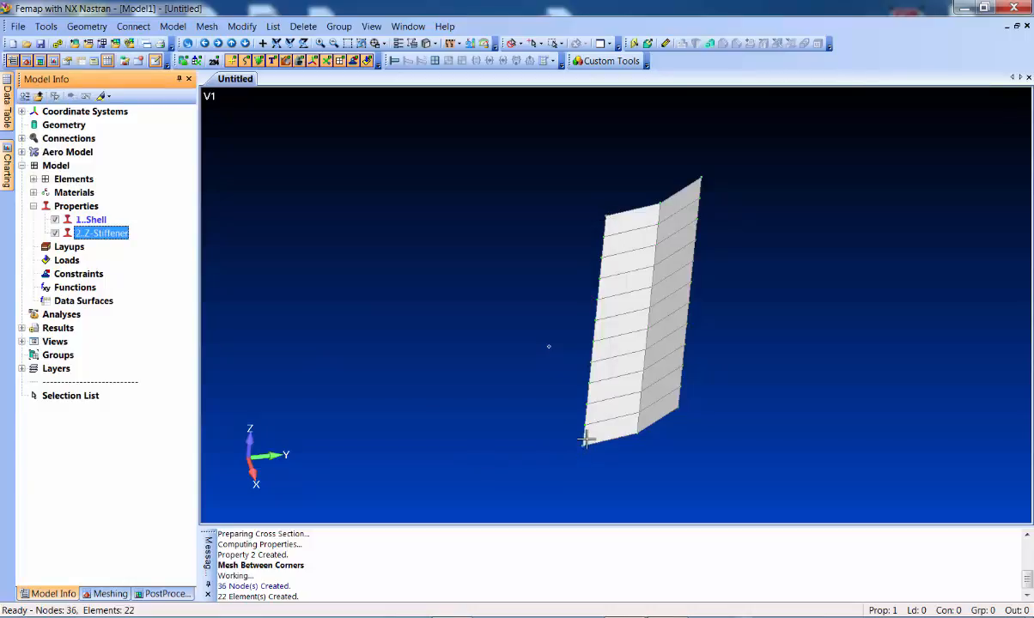
pyautogui.hotkey('ctrl', 'e')
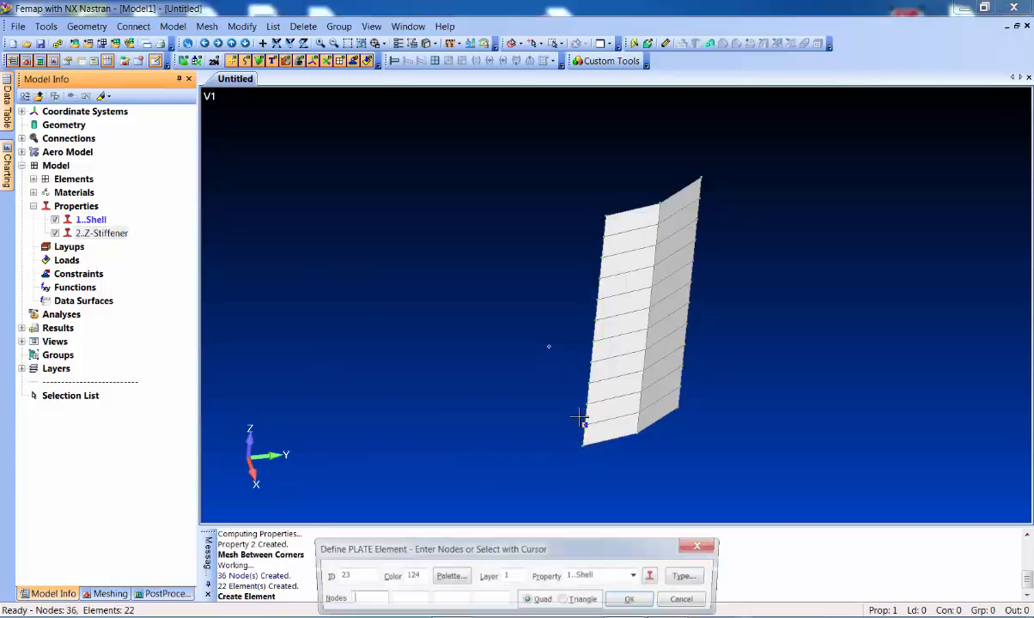
pyautogui.click(601, 576)
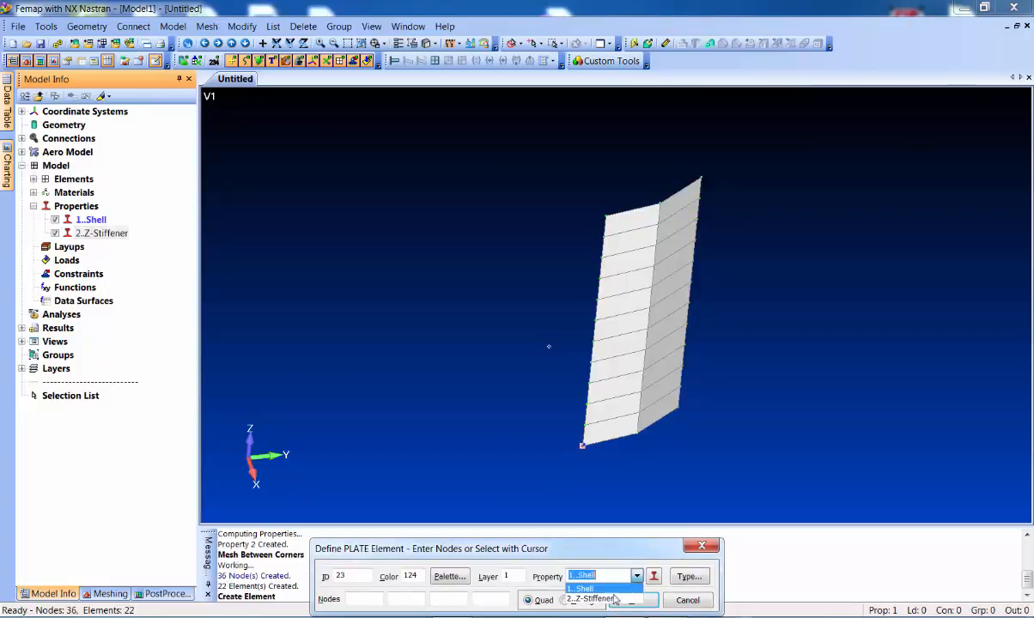
pyautogui.click(613, 600)
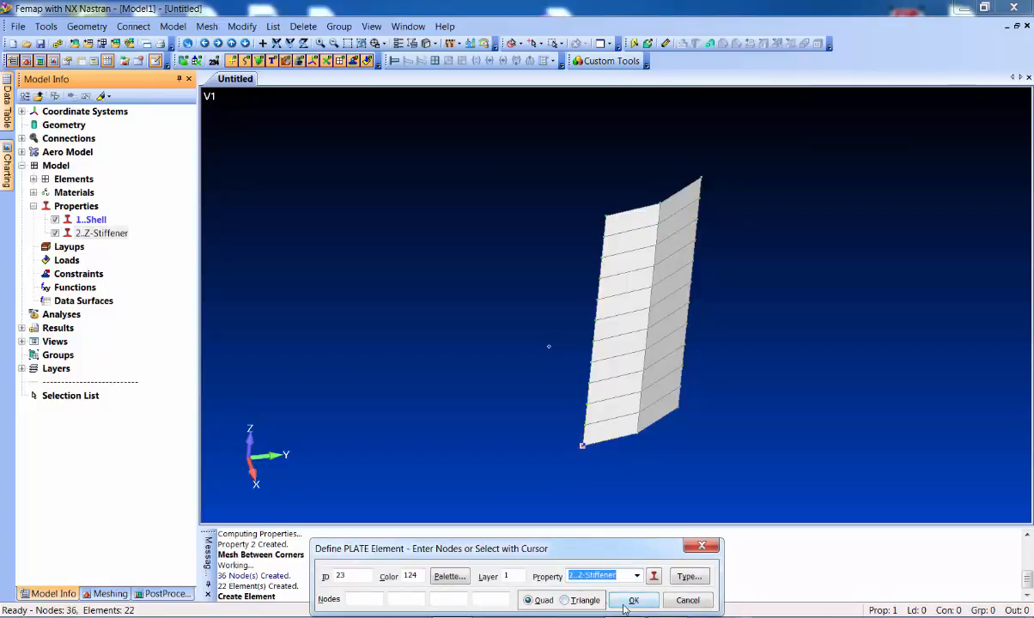
pyautogui.click(689, 576)
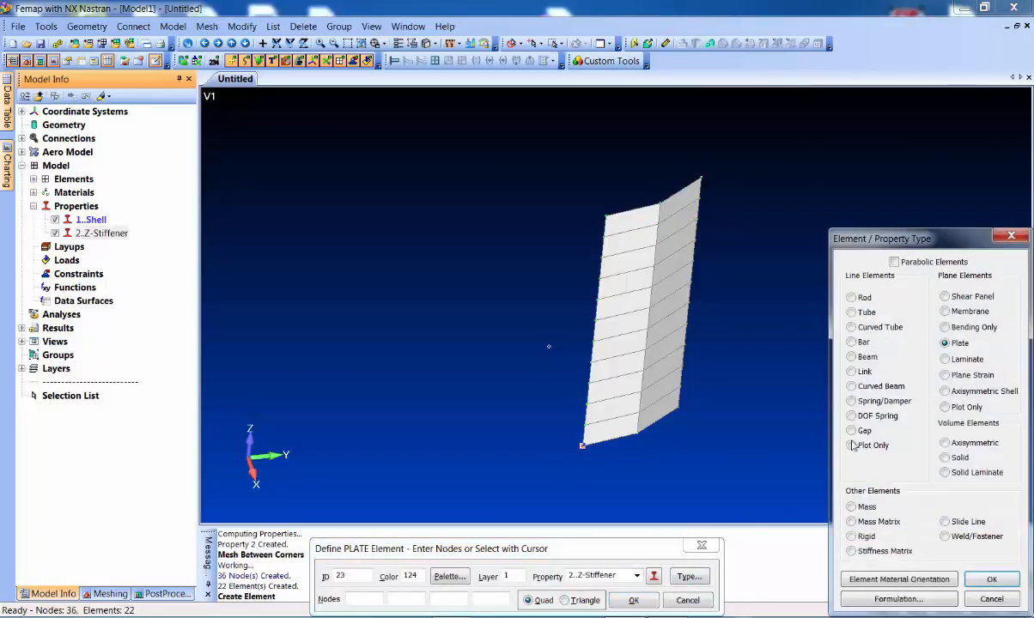
pyautogui.click(865, 356)
pyautogui.click(992, 579)
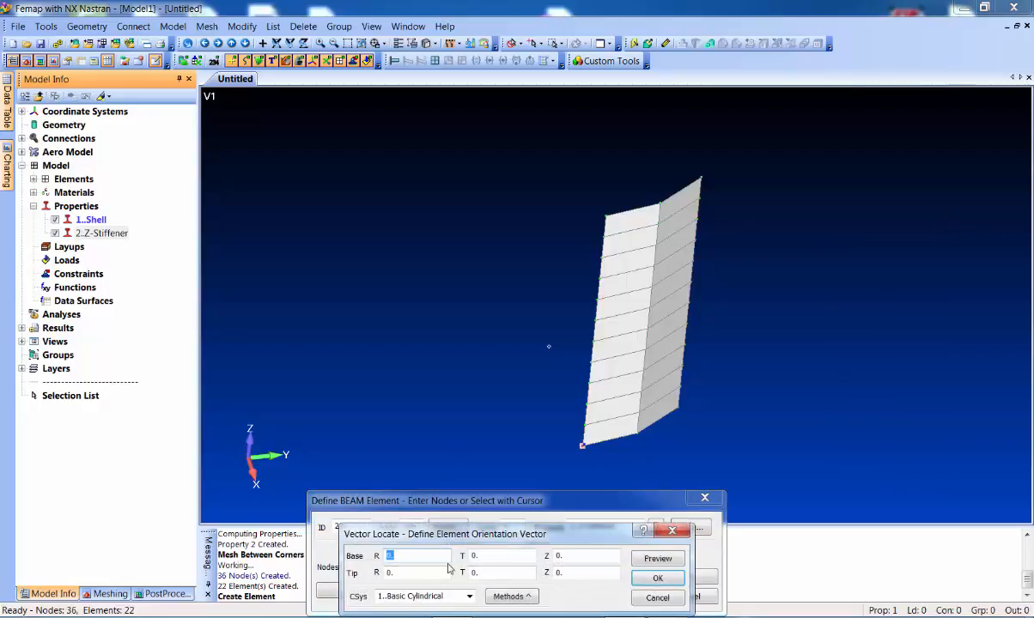
# Define the beam's orientation vector in Basic Rectangular coordinates from 0, 0, 0 to 1, 0, 0, previewing it before accepting
pyautogui.click(513, 596)
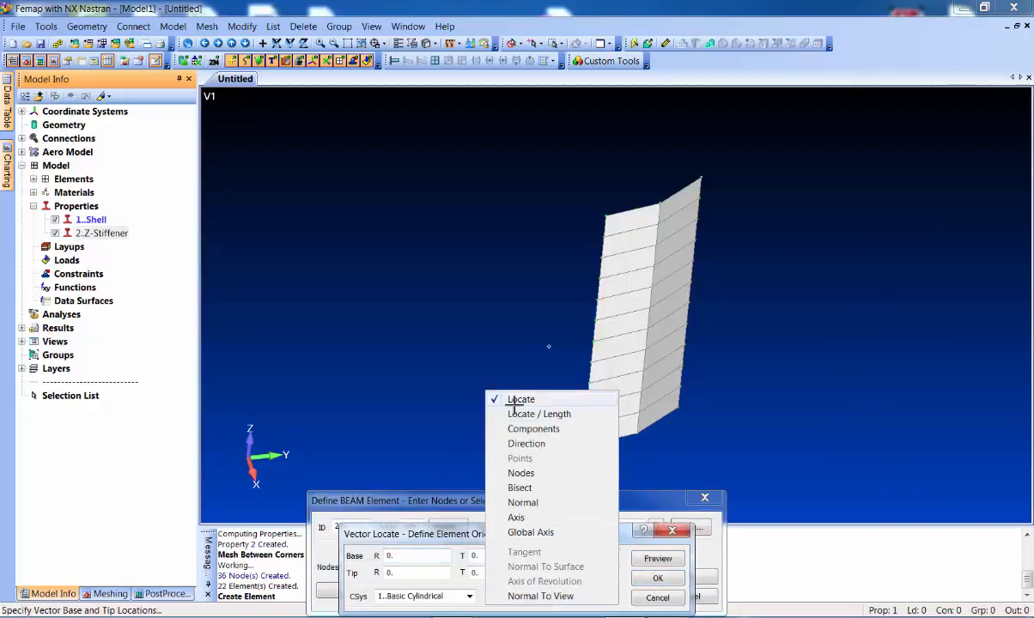
pyautogui.click(498, 395)
pyautogui.click(470, 596)
pyautogui.click(412, 608)
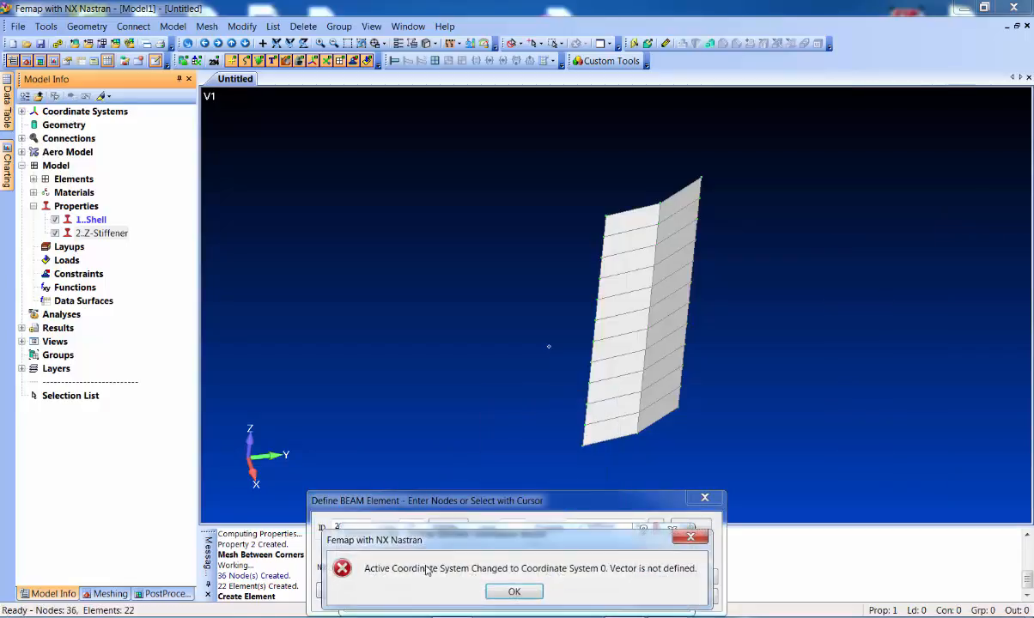
pyautogui.click(512, 592)
pyautogui.click(419, 557)
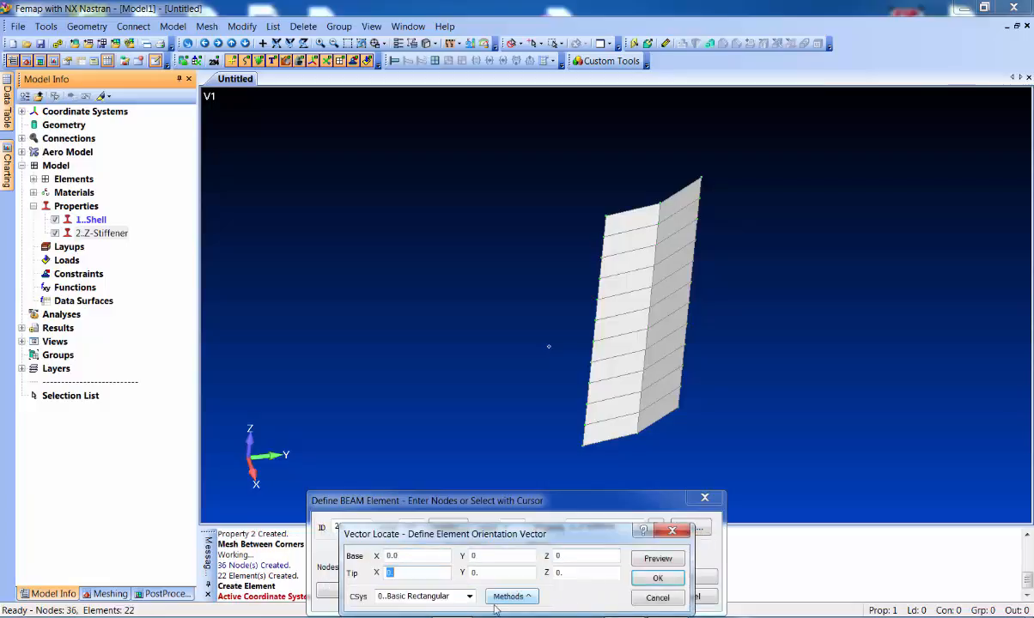
pyautogui.press('Tab')
pyautogui.press('Tab')
pyautogui.click(658, 559)
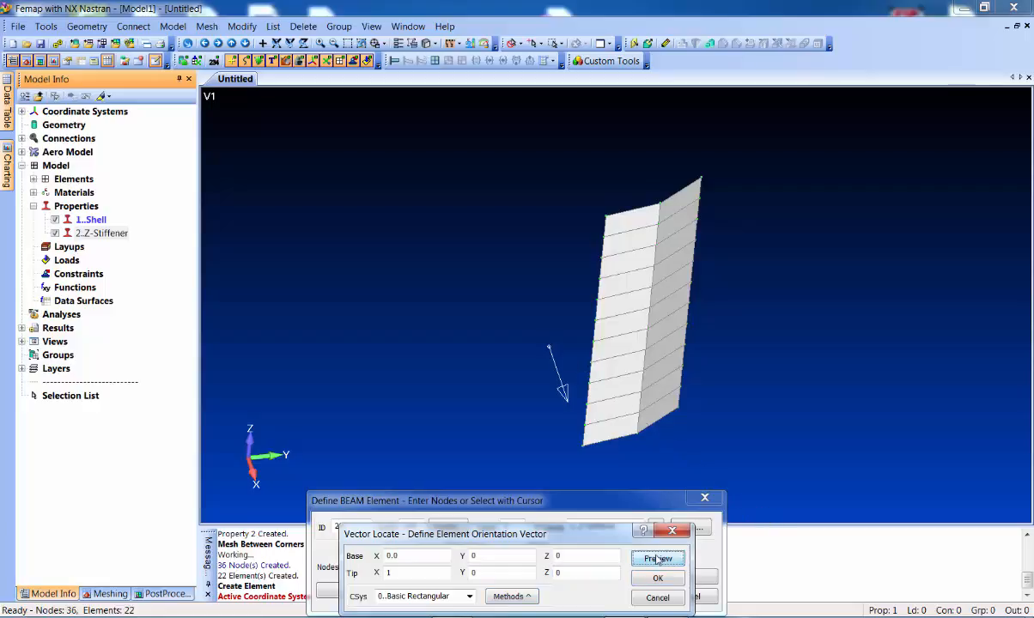
pyautogui.moveTo(502, 398); pyautogui.dragTo(567, 360, button='middle')
pyautogui.click(662, 562)
pyautogui.click(674, 580)
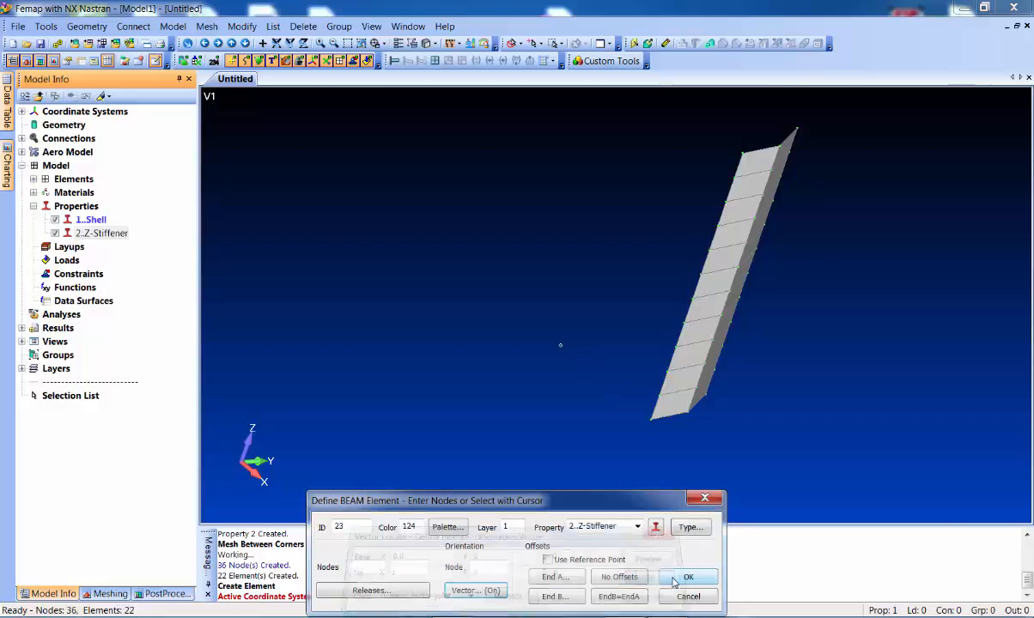
# Create eleven Z-Stiffener beam elements between consecutive nodes along the shell's T 0 edge, beginning at nodes 1 and 4, and finish element creation
pyautogui.click(601, 420)
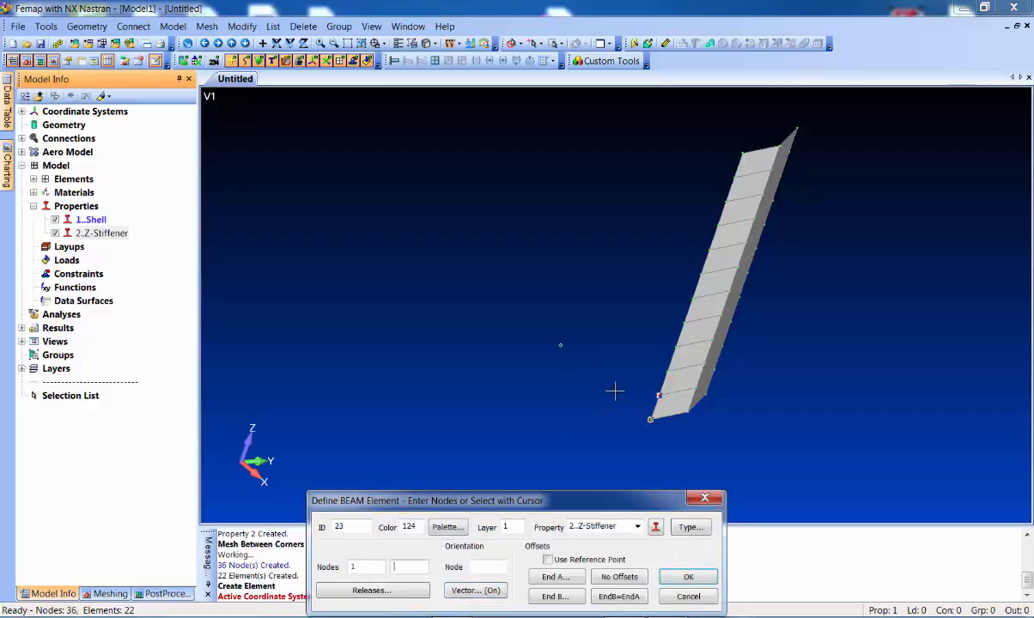
pyautogui.click(612, 391)
pyautogui.press('Return')
pyautogui.click(626, 385)
pyautogui.click(666, 370)
pyautogui.press('Return')
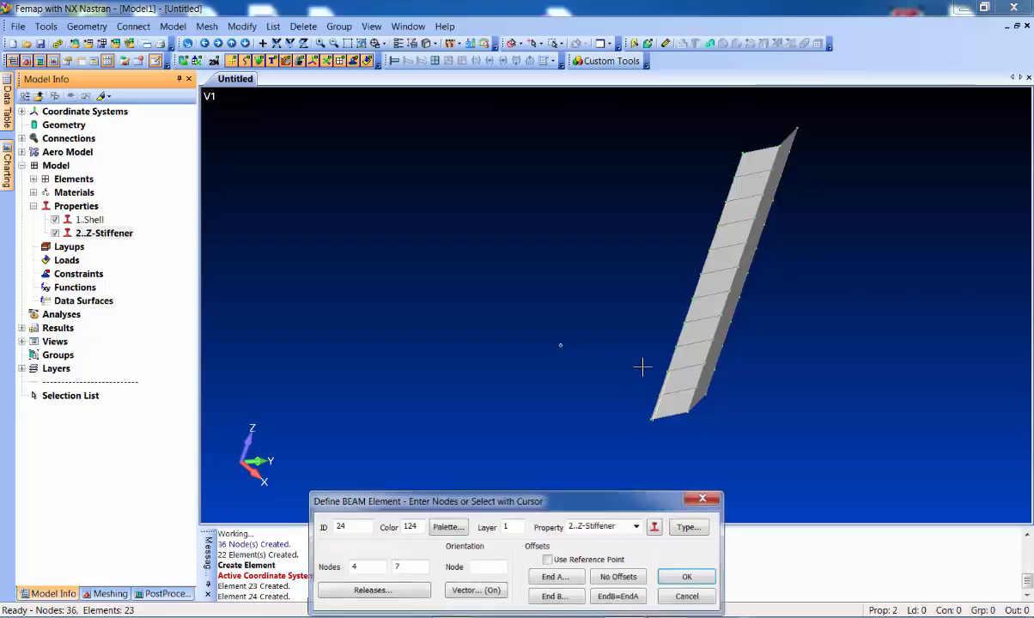
pyautogui.click(666, 371)
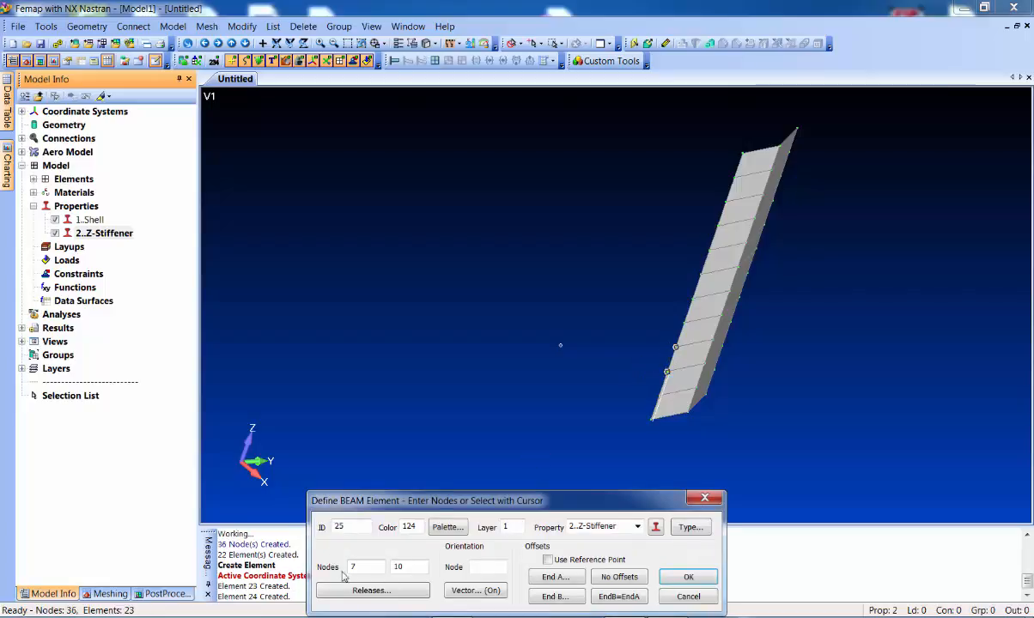
pyautogui.click(689, 578)
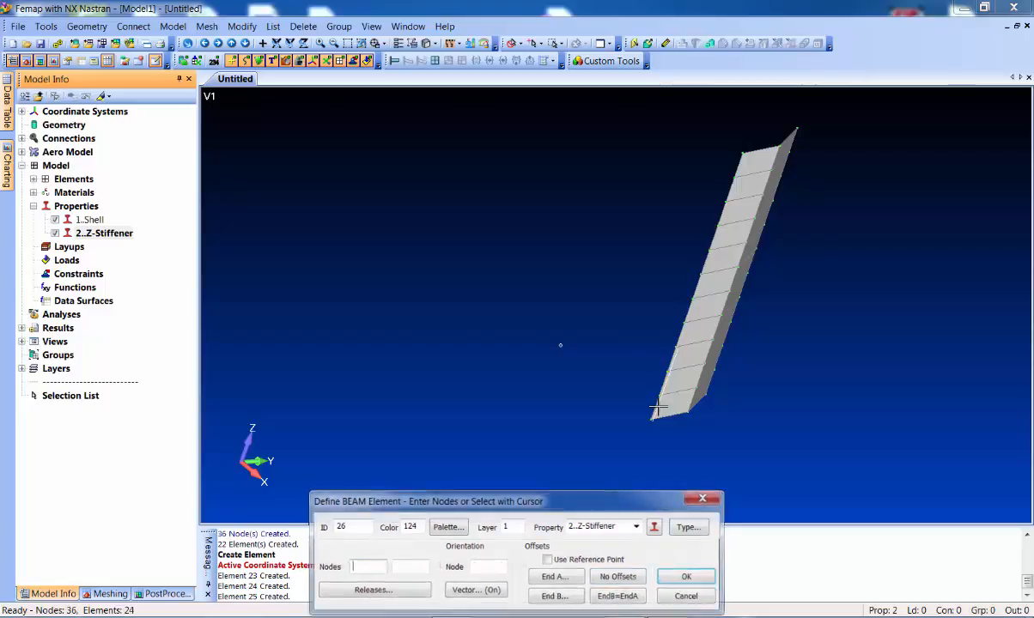
pyautogui.click(673, 345)
pyautogui.press('Return')
pyautogui.click(672, 318)
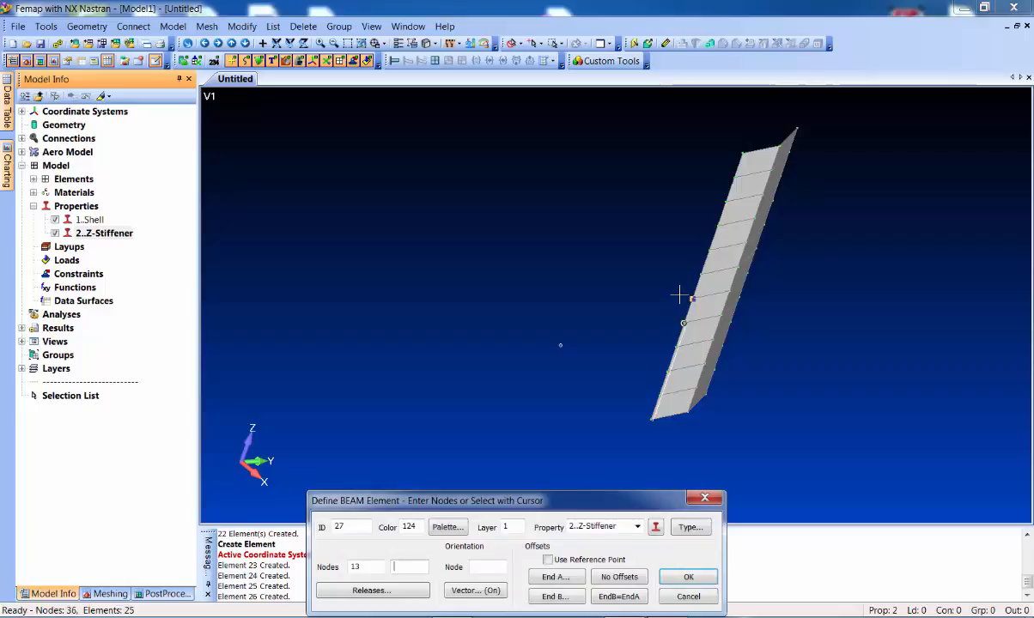
pyautogui.click(679, 296)
pyautogui.press('Return')
pyautogui.click(681, 298)
pyautogui.click(685, 277)
pyautogui.press('Return')
pyautogui.click(695, 274)
pyautogui.click(700, 251)
pyautogui.press('Return')
pyautogui.click(706, 254)
pyautogui.click(713, 225)
pyautogui.press('Return')
pyautogui.click(712, 222)
pyautogui.click(723, 201)
pyautogui.press('Return')
pyautogui.click(723, 201)
pyautogui.click(727, 177)
pyautogui.press('Return')
pyautogui.click(729, 176)
pyautogui.click(742, 156)
pyautogui.press('Return')
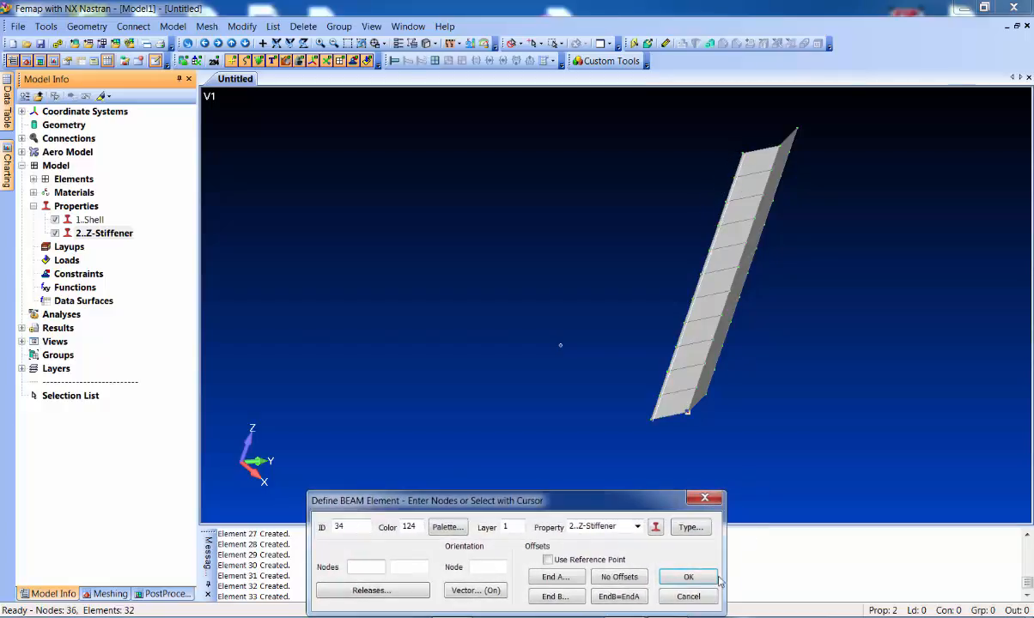
pyautogui.click(688, 596)
# Turn on the thickness and cross section display to show the stiffener's Z profile on the shell
pyautogui.moveTo(596, 318); pyautogui.dragTo(575, 317, button='middle')
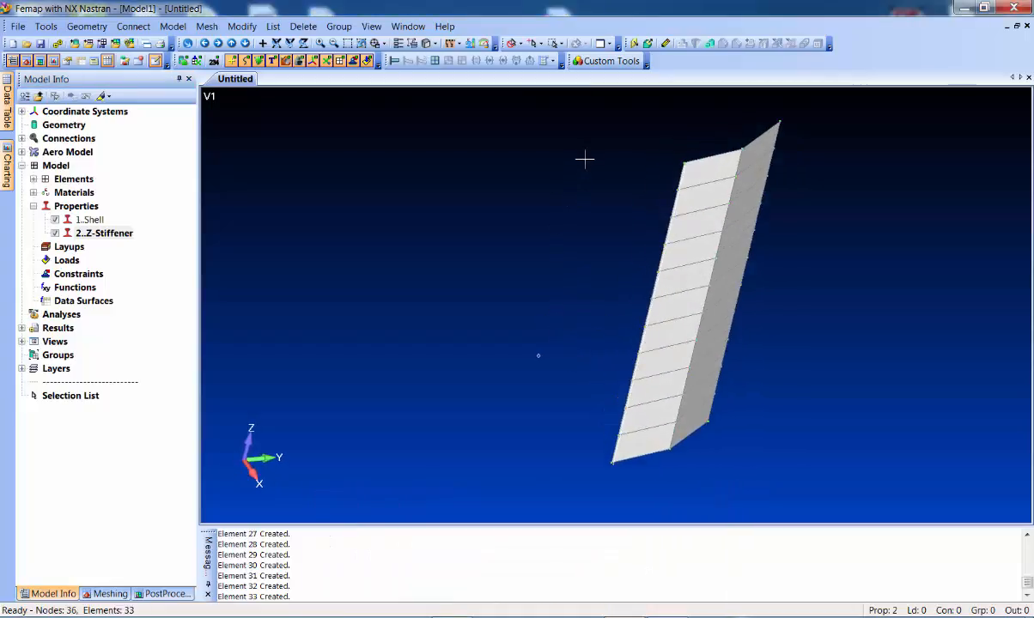
pyautogui.click(429, 43)
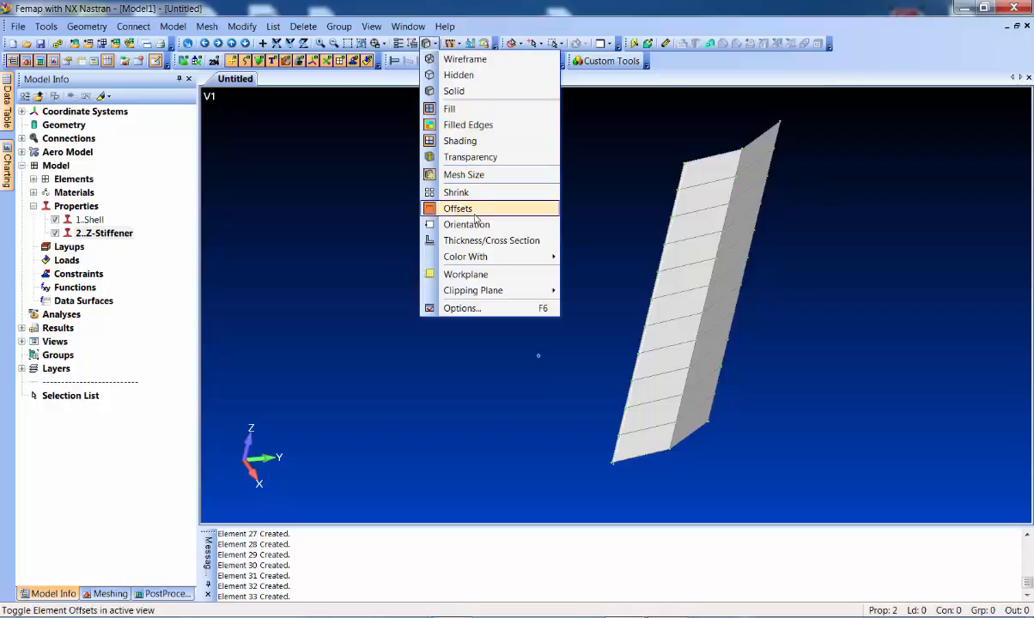
pyautogui.click(471, 240)
pyautogui.moveTo(538, 206)
pyautogui.mouseDown(button='middle')
pyautogui.moveTo(470, 192)
pyautogui.moveTo(441, 209)
pyautogui.mouseUp(button='middle')
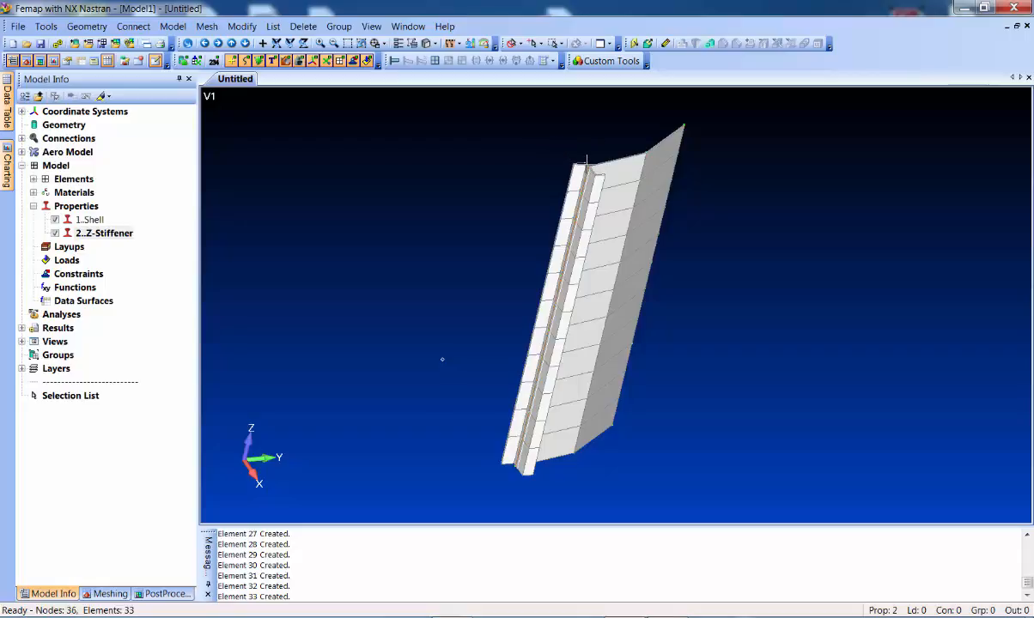
# Update the line element offsets with all elements selected, moving the Z-stiffener beams to their reference point
pyautogui.click(242, 26)
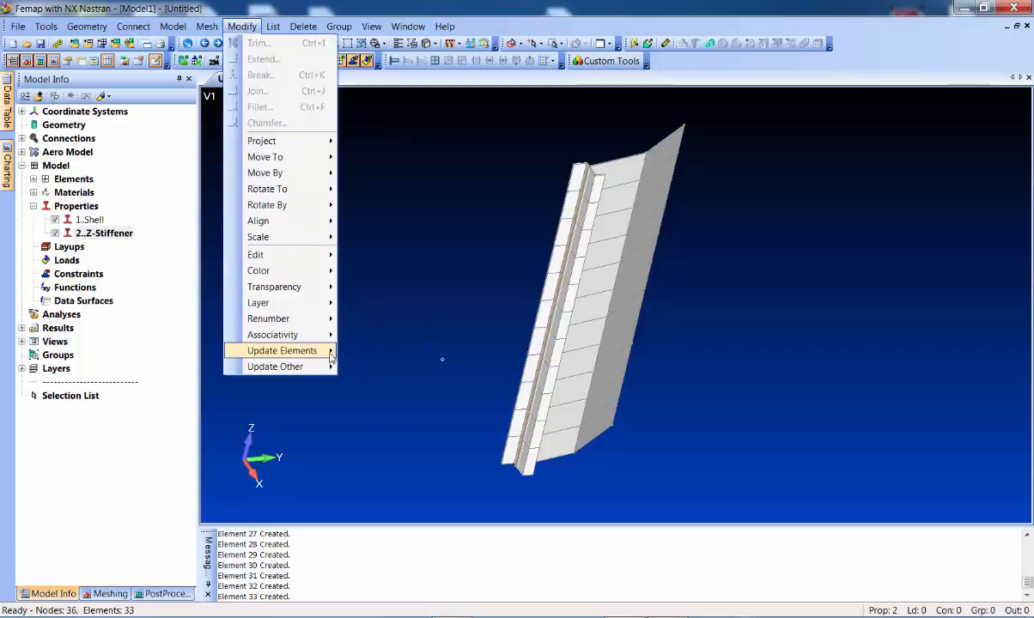
pyautogui.moveTo(326, 350)
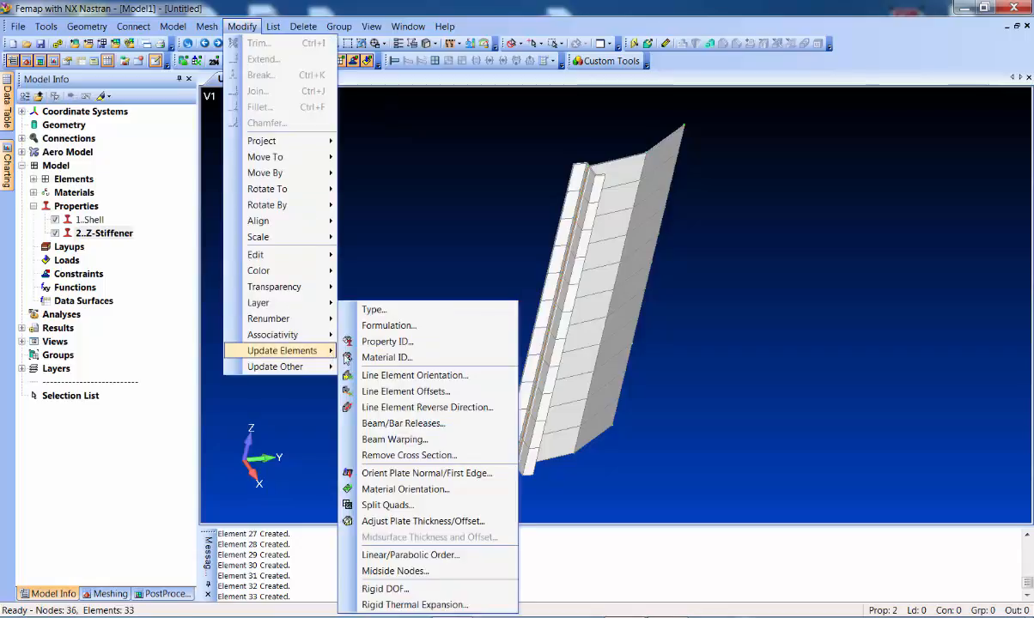
pyautogui.click(419, 393)
pyautogui.click(590, 558)
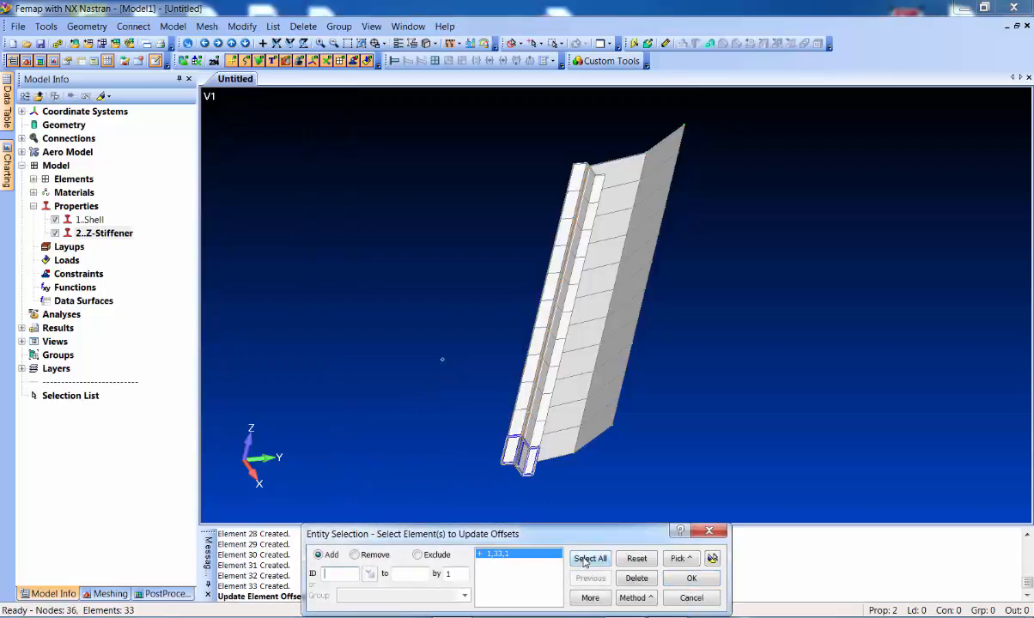
pyautogui.click(692, 579)
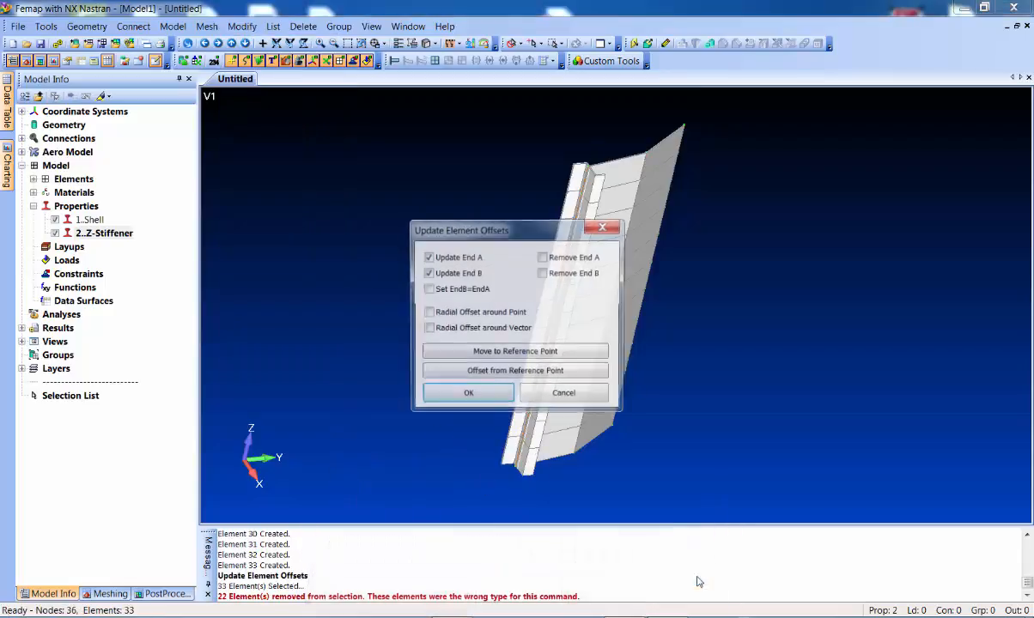
pyautogui.click(493, 355)
pyautogui.hotkey('ctrl', 'g')
# Examine how the offset Z-stiffener sits against the shell, up close at its upper end and along its length
pyautogui.moveTo(573, 167); pyautogui.dragTo(592, 363, button='middle')
pyautogui.scroll(6, 584, 199)
pyautogui.scroll(3, 561, 222)
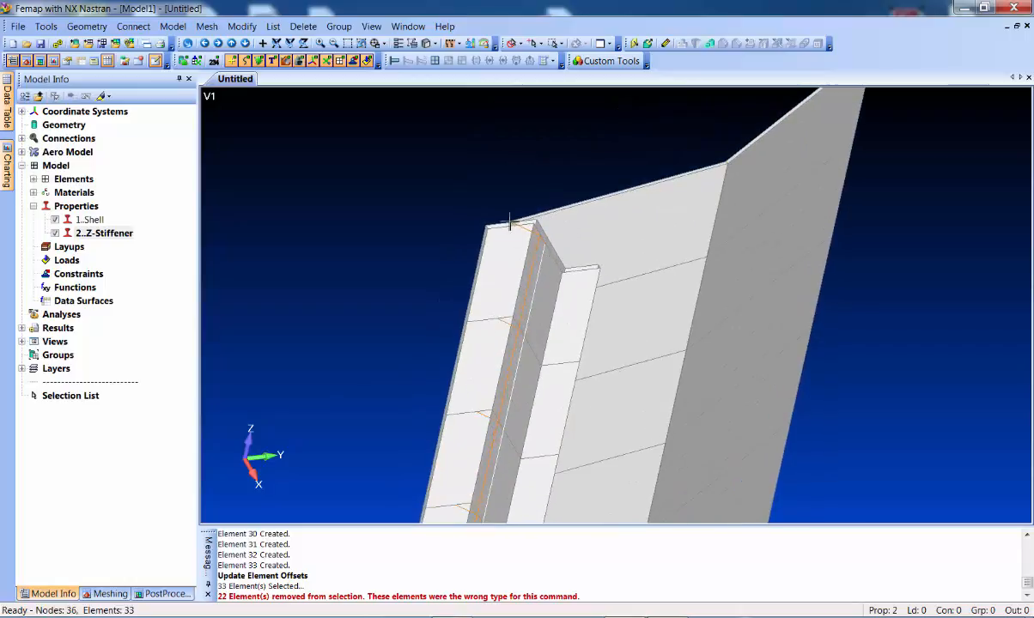
pyautogui.scroll(-2, 550, 275)
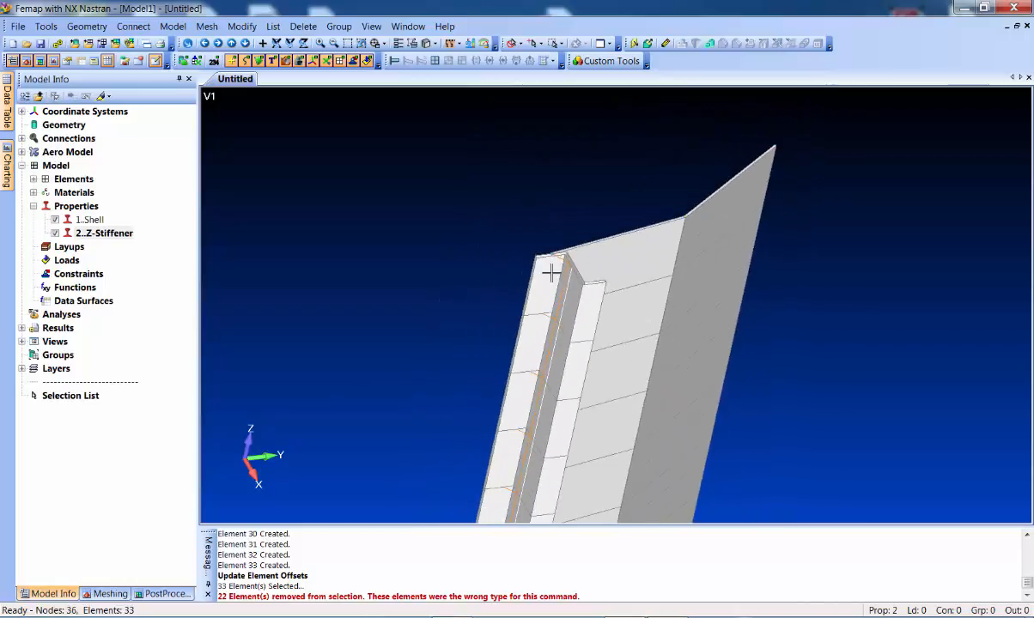
pyautogui.scroll(-3, 704, 359)
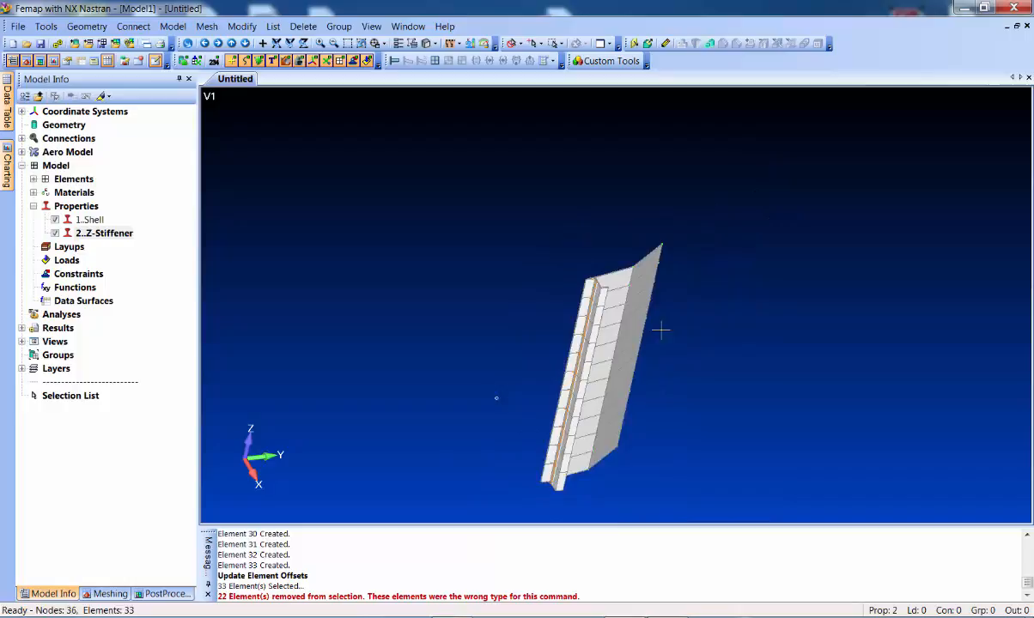
pyautogui.moveTo(662, 329); pyautogui.dragTo(585, 211, button='middle')
pyautogui.scroll(2, 594, 376)
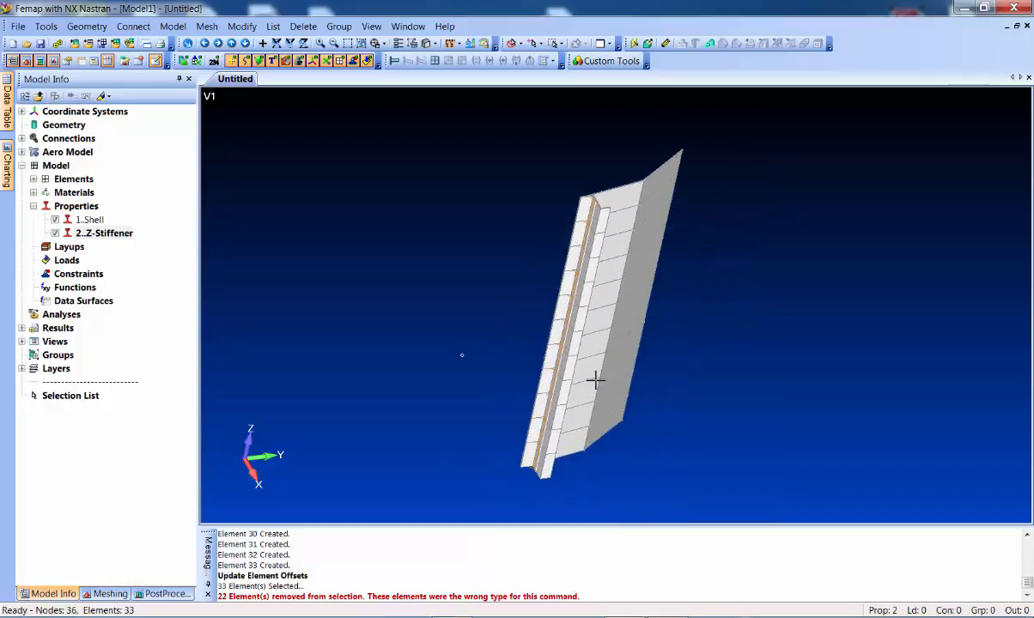
pyautogui.moveTo(523, 295); pyautogui.dragTo(515, 228, button='middle')
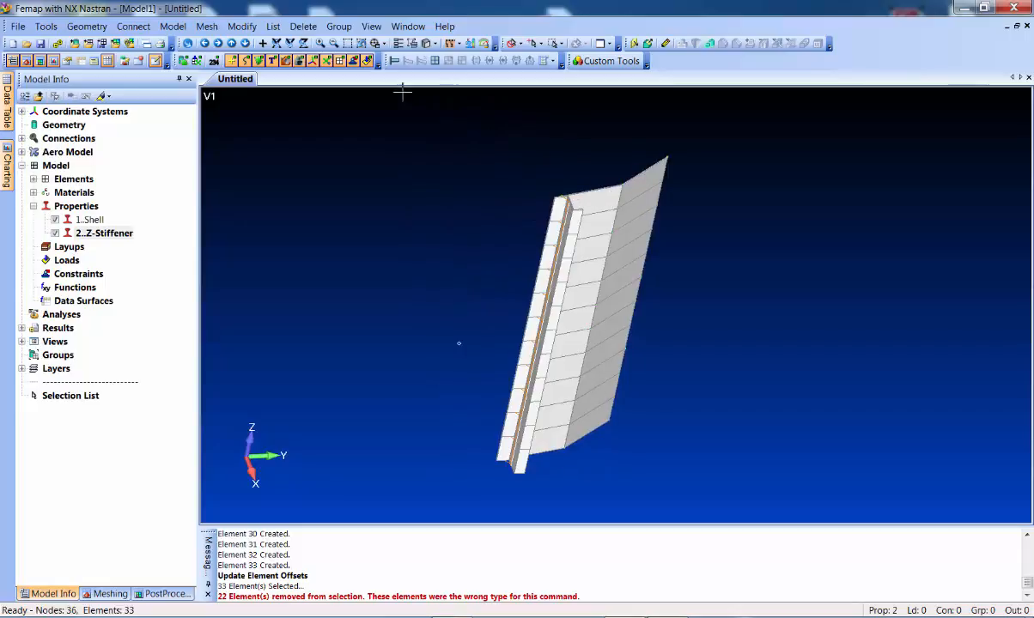
# Edge-split both shell element columns lengthwise across the upper edge, using 1 equal split for each
pyautogui.click(207, 26)
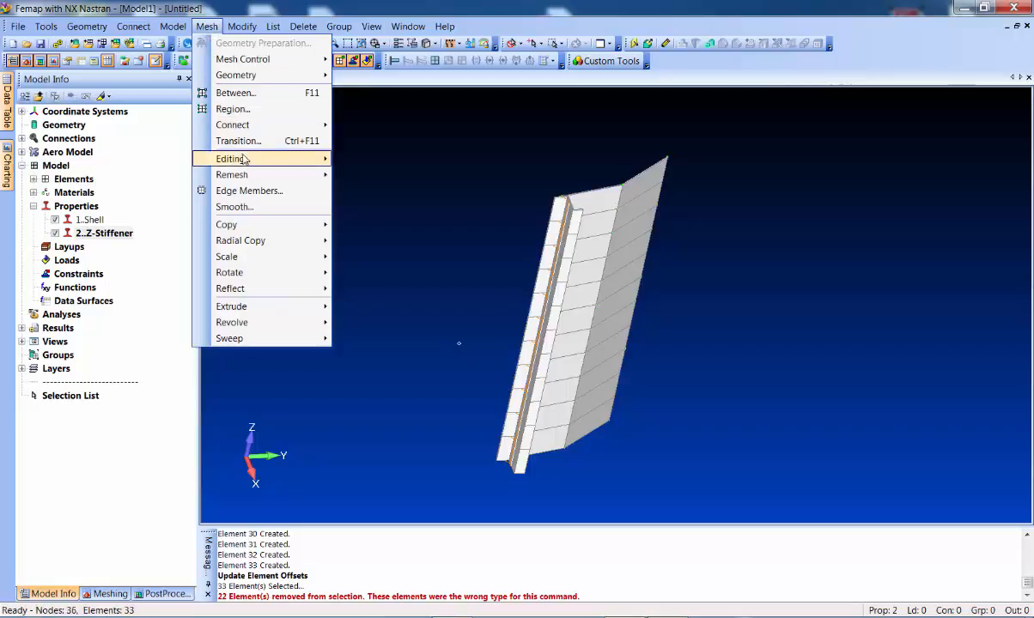
pyautogui.moveTo(232, 159)
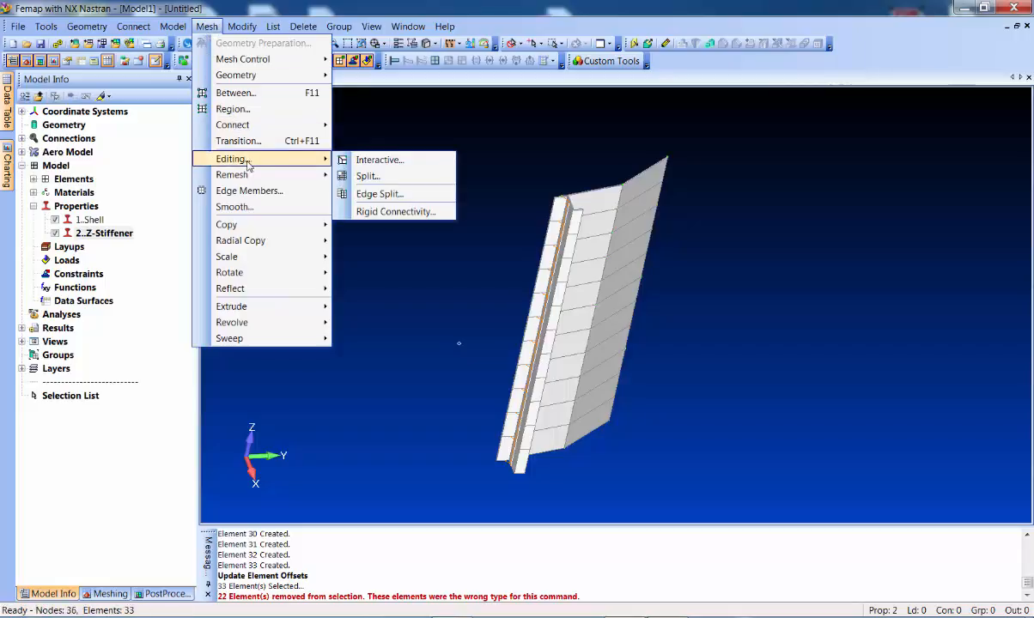
pyautogui.click(382, 195)
pyautogui.click(549, 160)
pyautogui.click(606, 158)
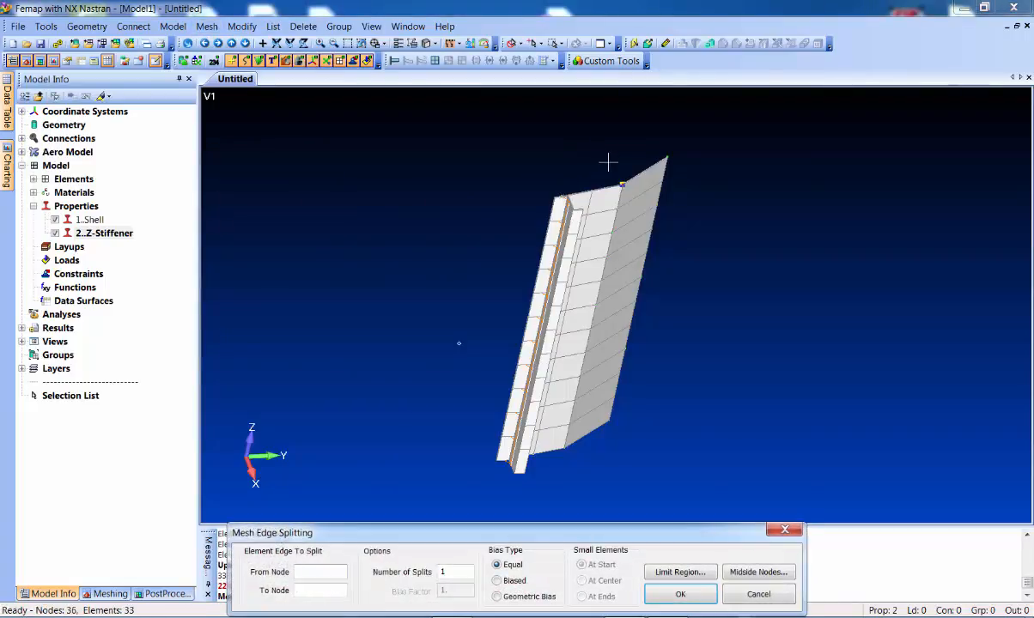
pyautogui.click(649, 157)
pyautogui.press('Return')
# Try 1 equal edge split across the shell on a vertical element edge, and undo that split
pyautogui.scroll(4, 710, 296)
pyautogui.moveTo(708, 291); pyautogui.dragTo(619, 291, button='middle')
pyautogui.click(601, 287)
pyautogui.click(595, 320)
pyautogui.press('Return')
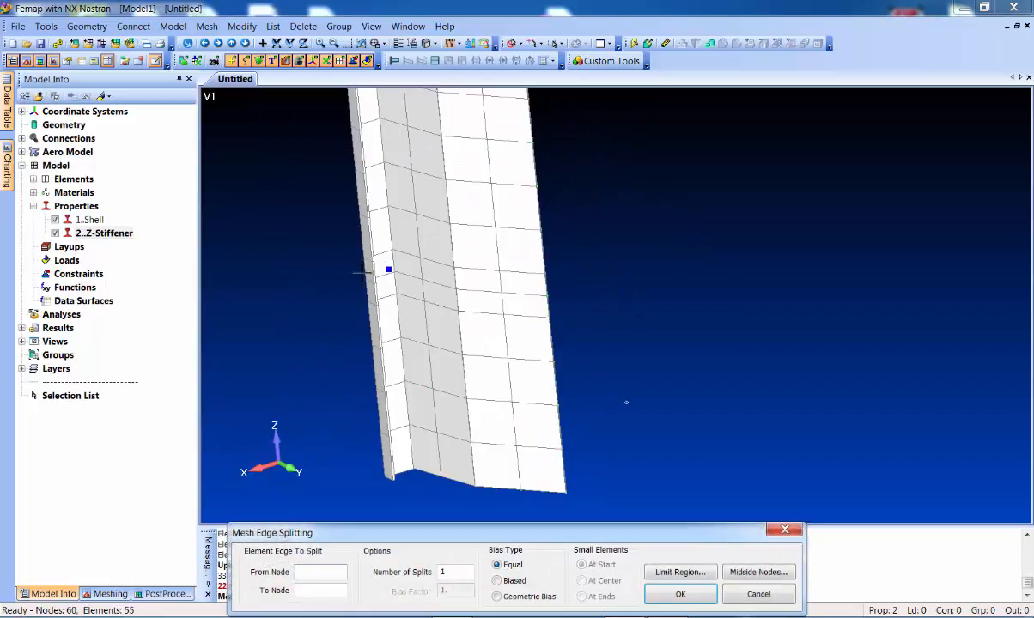
pyautogui.click(747, 590)
pyautogui.hotkey('ctrl', 'z')
pyautogui.moveTo(660, 330); pyautogui.dragTo(575, 219, button='middle')
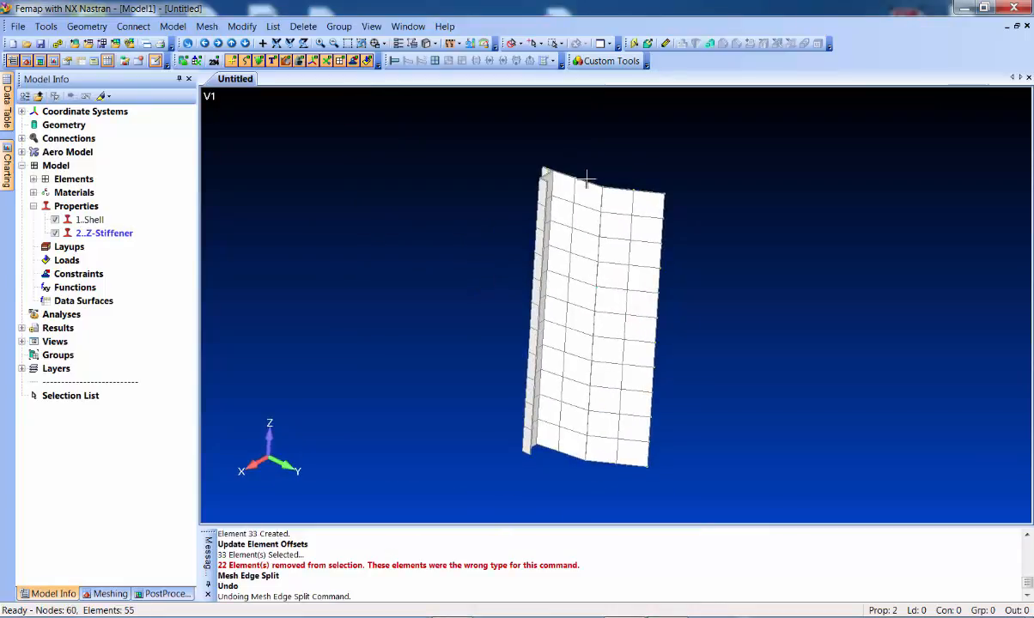
# Move all nodes to radius 12 in the Basic Cylindrical system, updating only the R coordinate
pyautogui.click(239, 28)
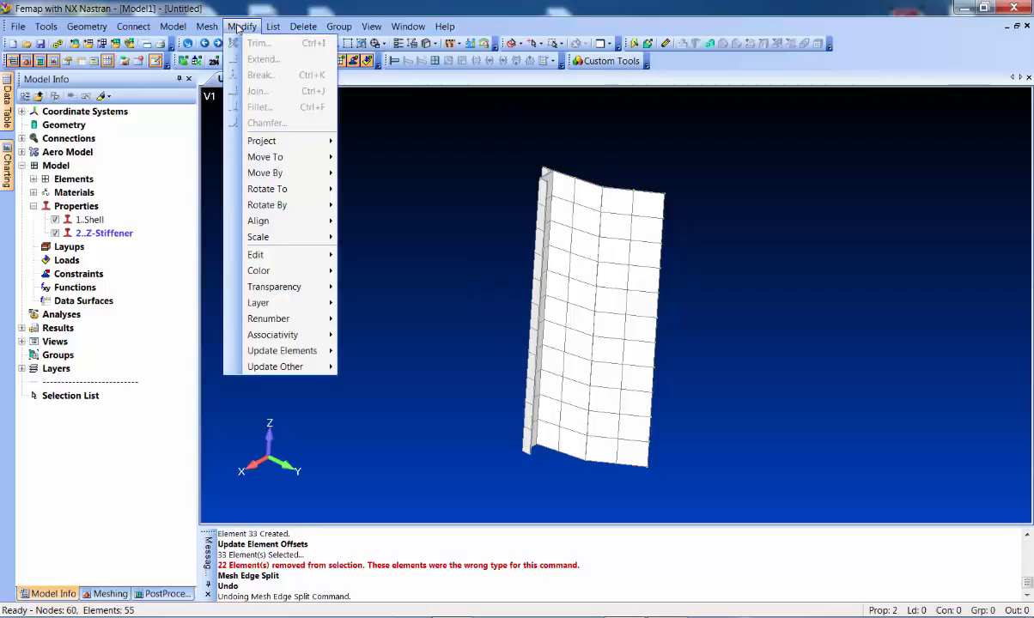
pyautogui.moveTo(307, 156)
pyautogui.click(393, 184)
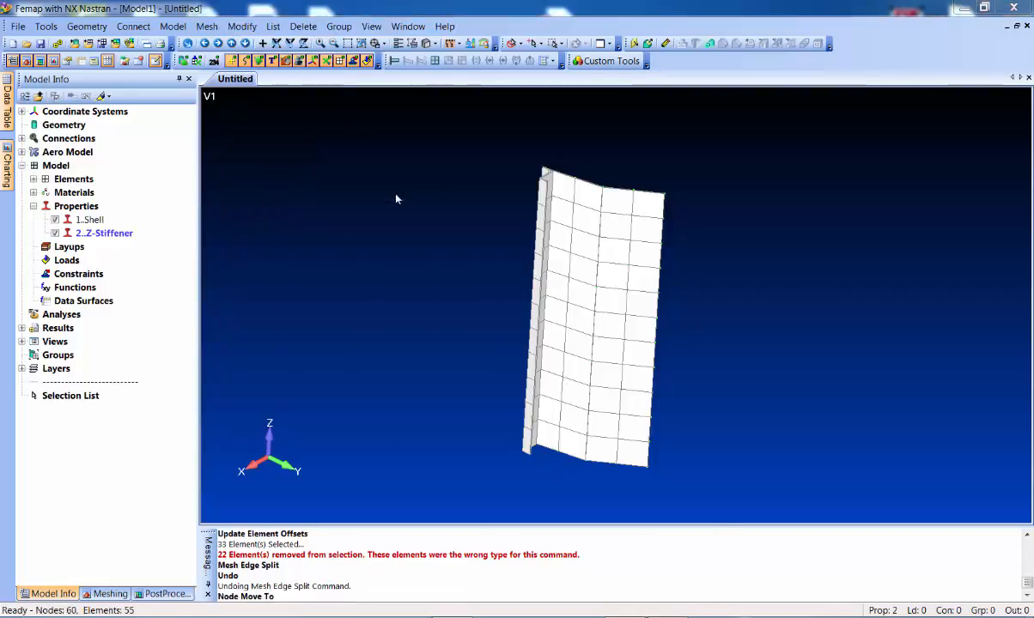
pyautogui.click(589, 559)
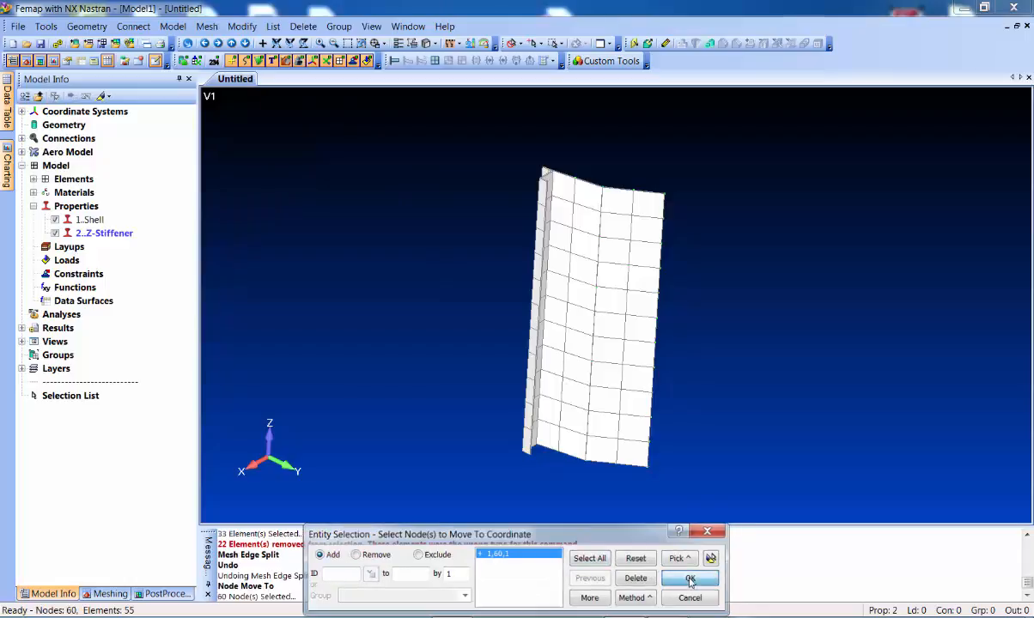
pyautogui.click(691, 580)
pyautogui.click(507, 595)
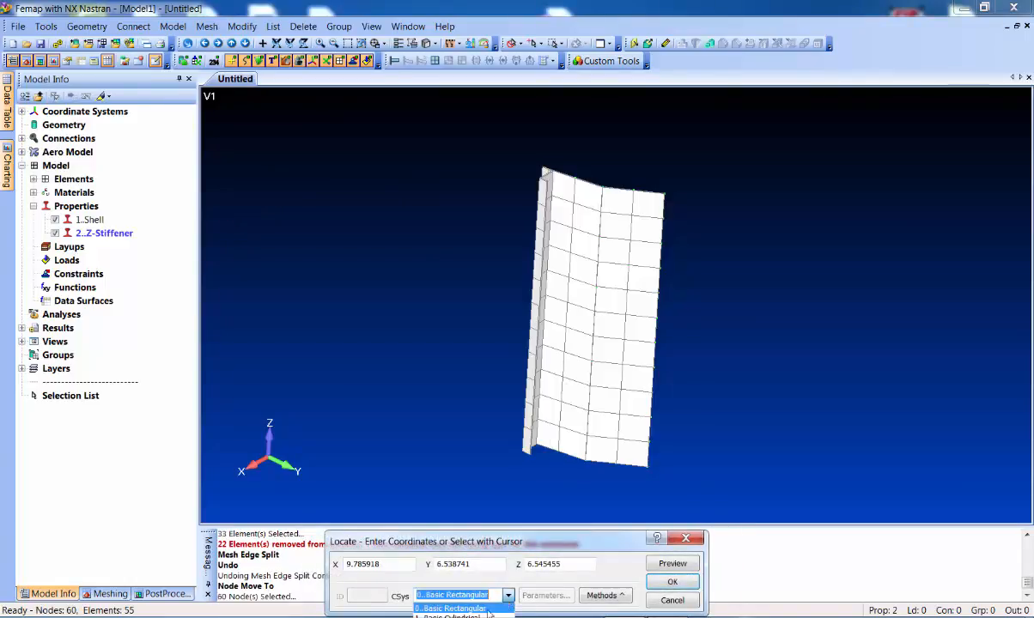
pyautogui.click(434, 577)
pyautogui.doubleClick(388, 566)
pyautogui.write('1')
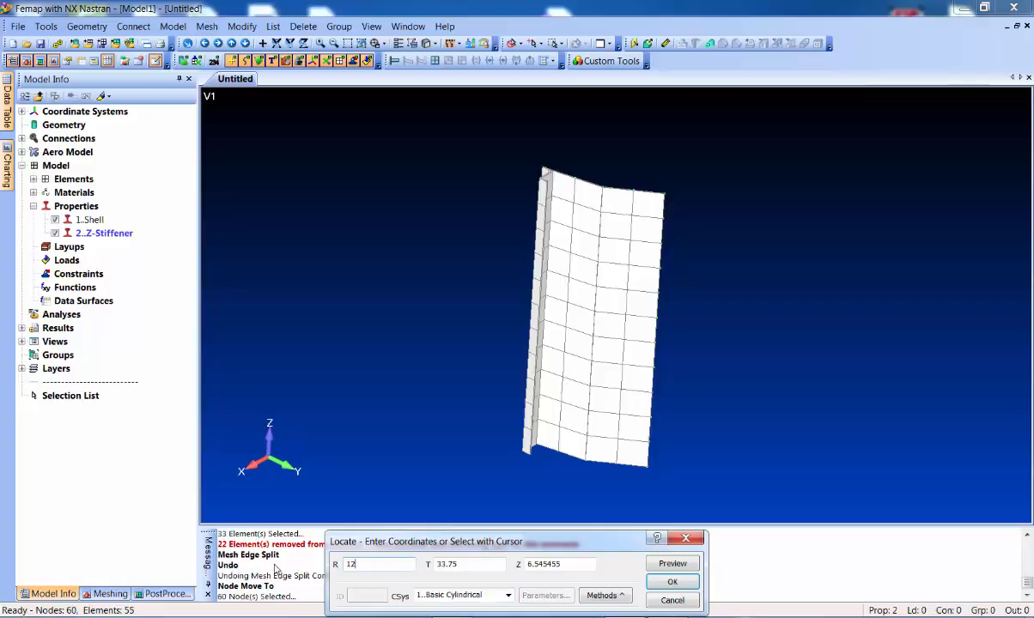
pyautogui.write('2')
pyautogui.press('Return')
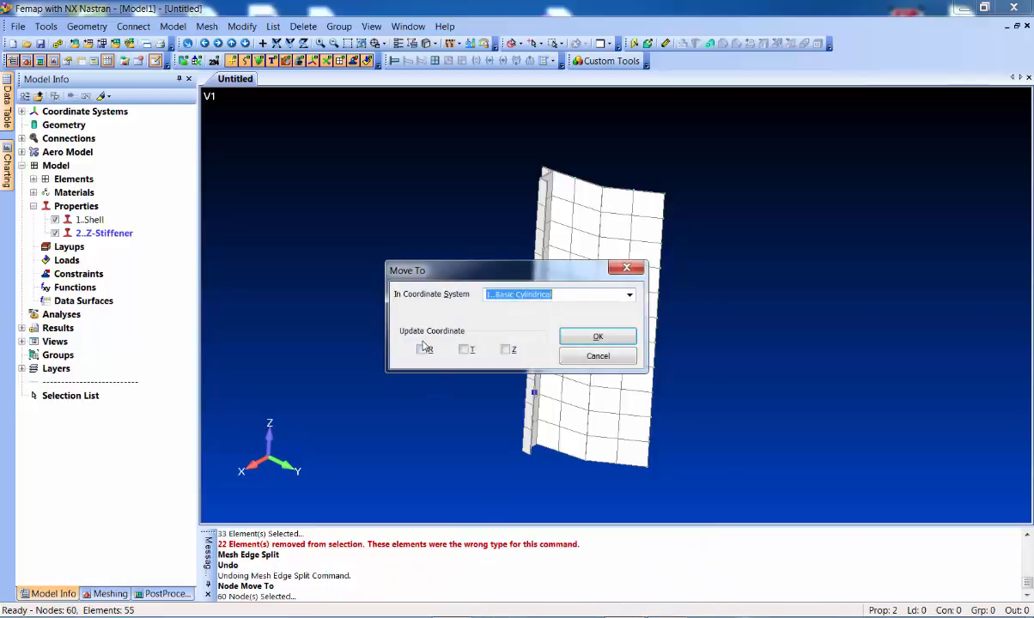
pyautogui.click(422, 349)
pyautogui.click(592, 337)
pyautogui.moveTo(407, 247); pyautogui.dragTo(426, 230, button='middle')
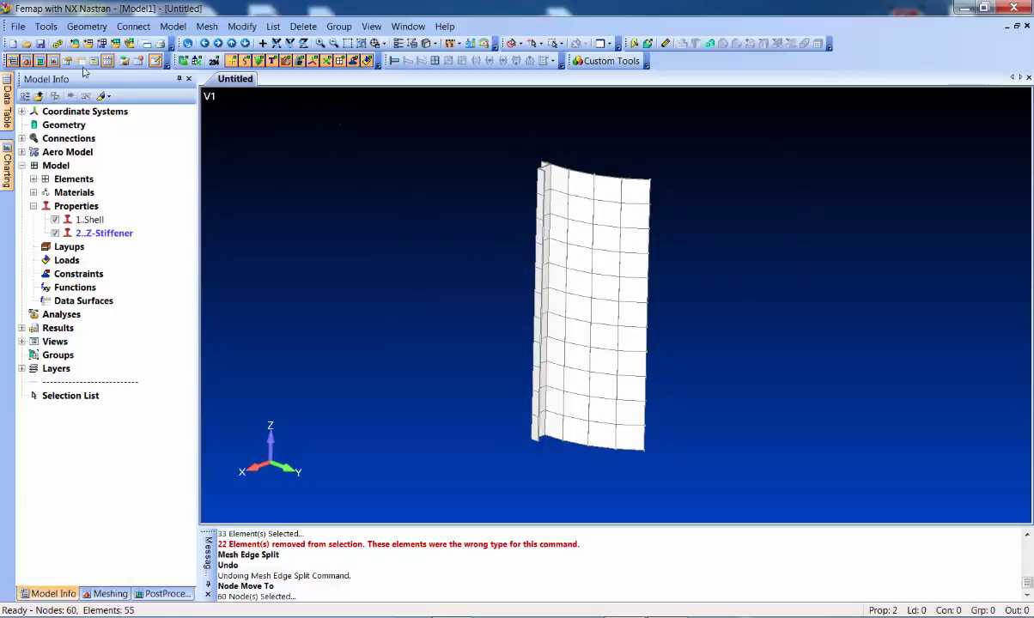
# Start a rotated copy of all shell and stiffener elements with 7 repetitions, matching the original properties
pyautogui.click(206, 26)
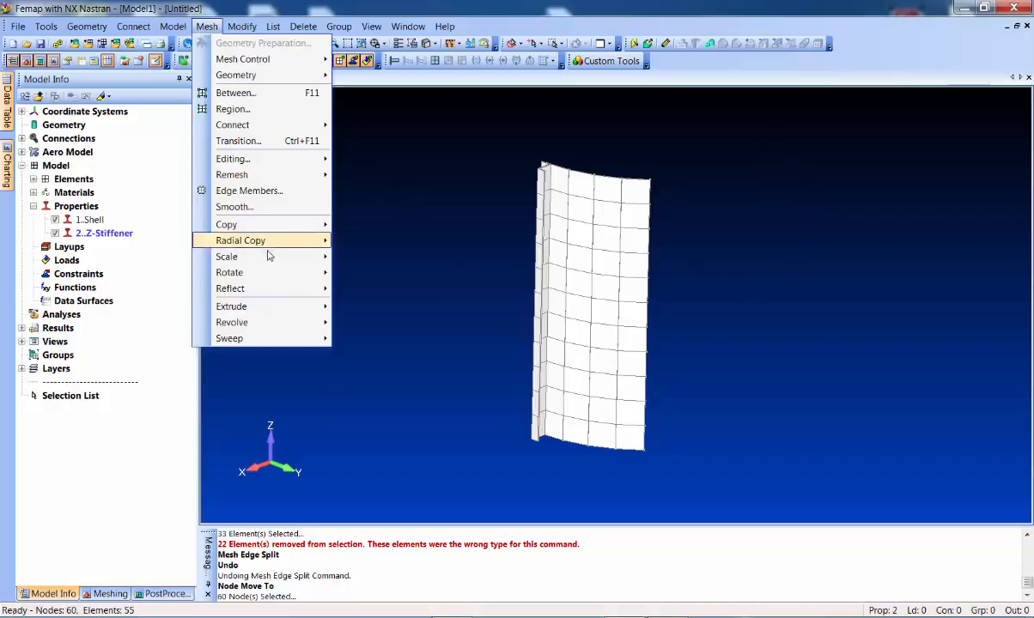
pyautogui.moveTo(272, 273)
pyautogui.click(350, 289)
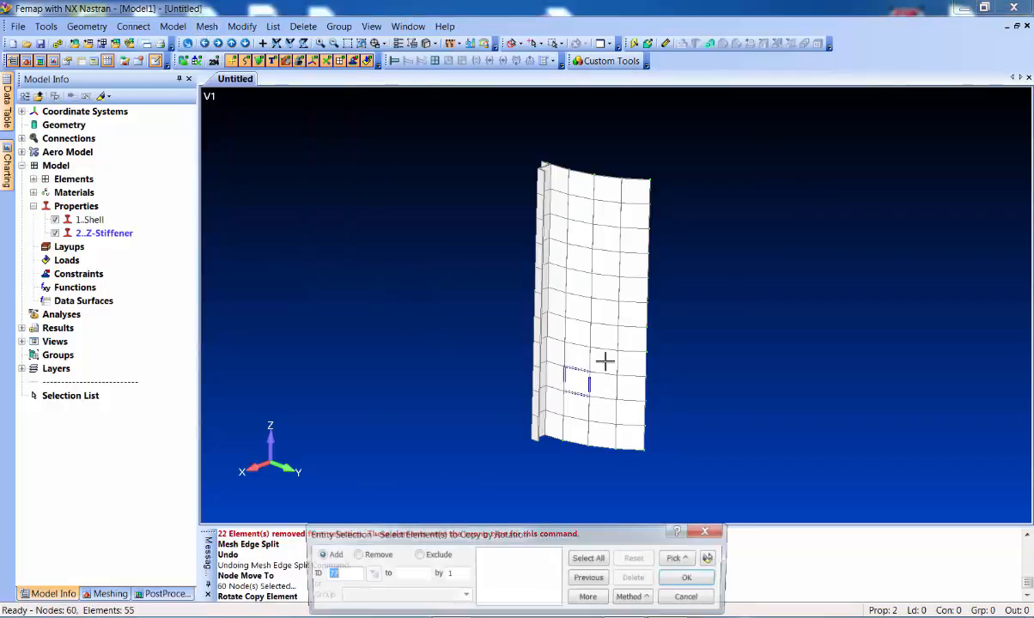
pyautogui.moveTo(459, 115); pyautogui.dragTo(678, 483)
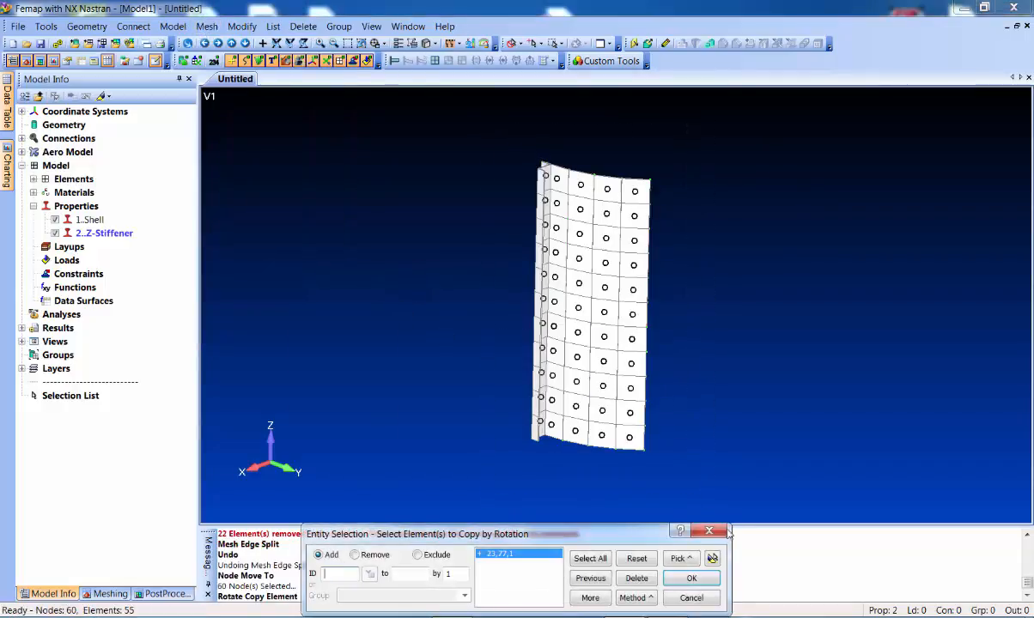
pyautogui.click(711, 577)
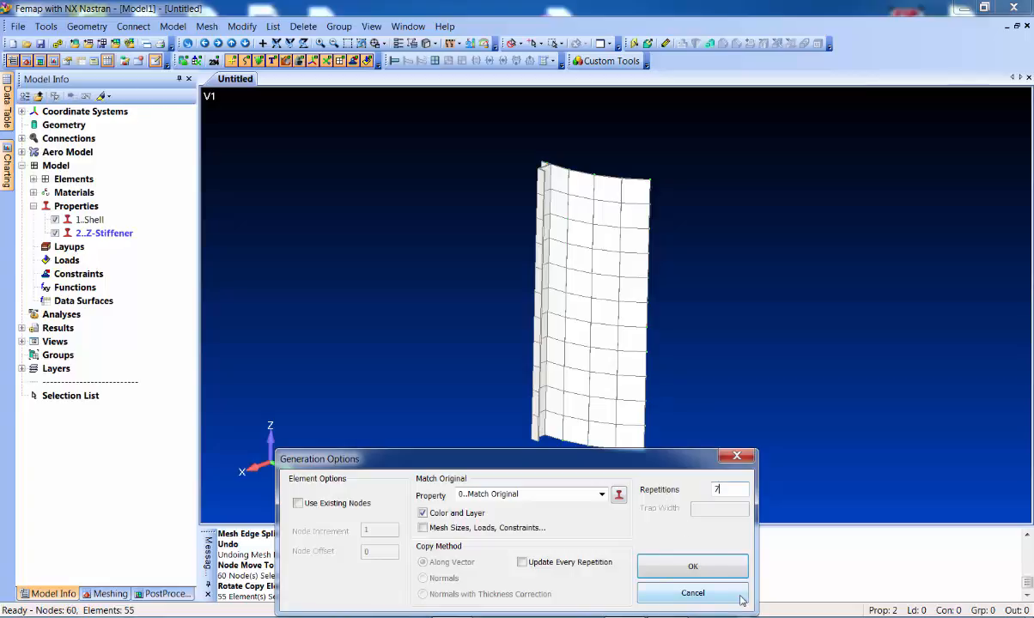
pyautogui.click(718, 567)
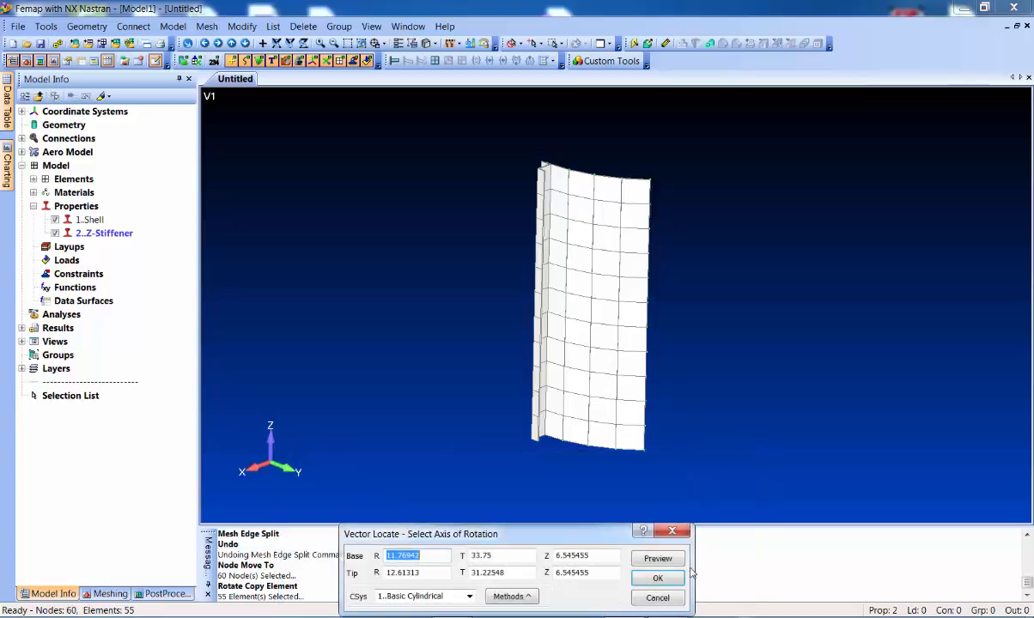
# Define the rotation axis in Basic Rectangular from 0, 0, 0 to 0, 0, 1 and copy at 45 degrees per repetition
pyautogui.click(496, 599)
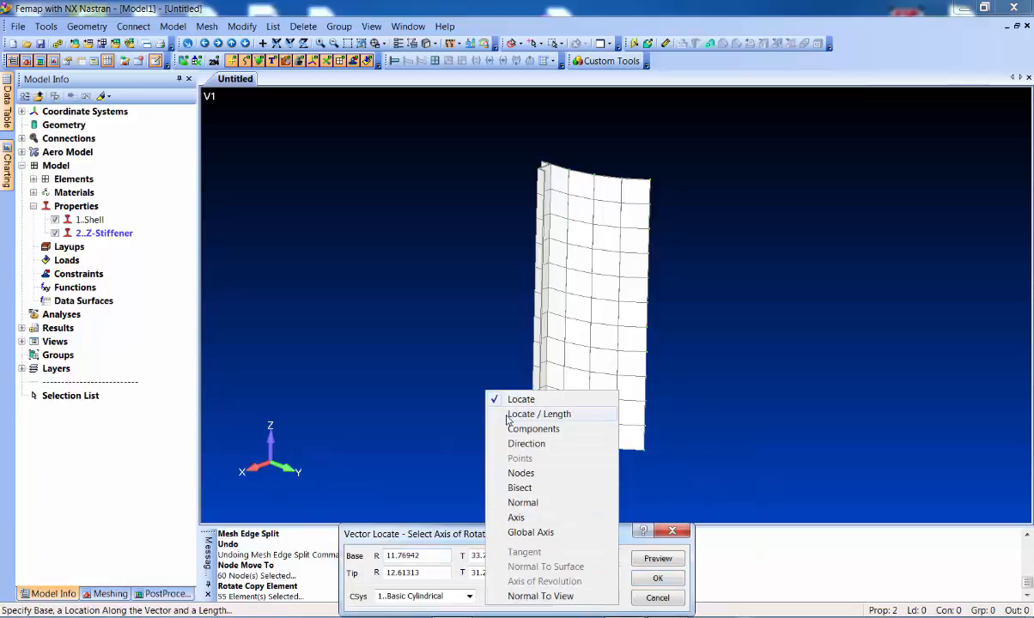
pyautogui.click(481, 399)
pyautogui.click(468, 596)
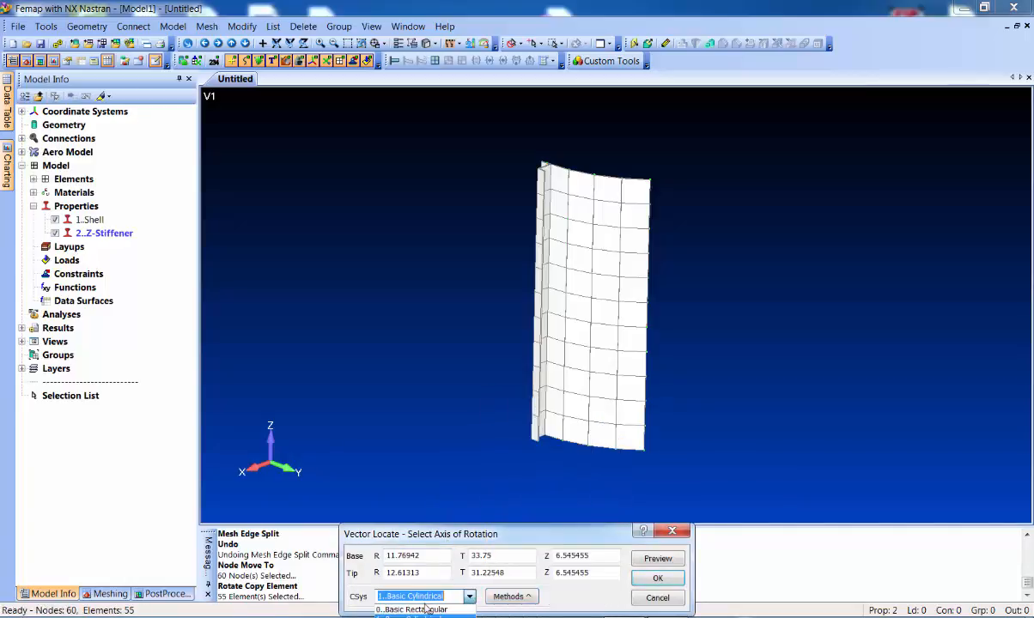
pyautogui.click(426, 609)
pyautogui.click(438, 557)
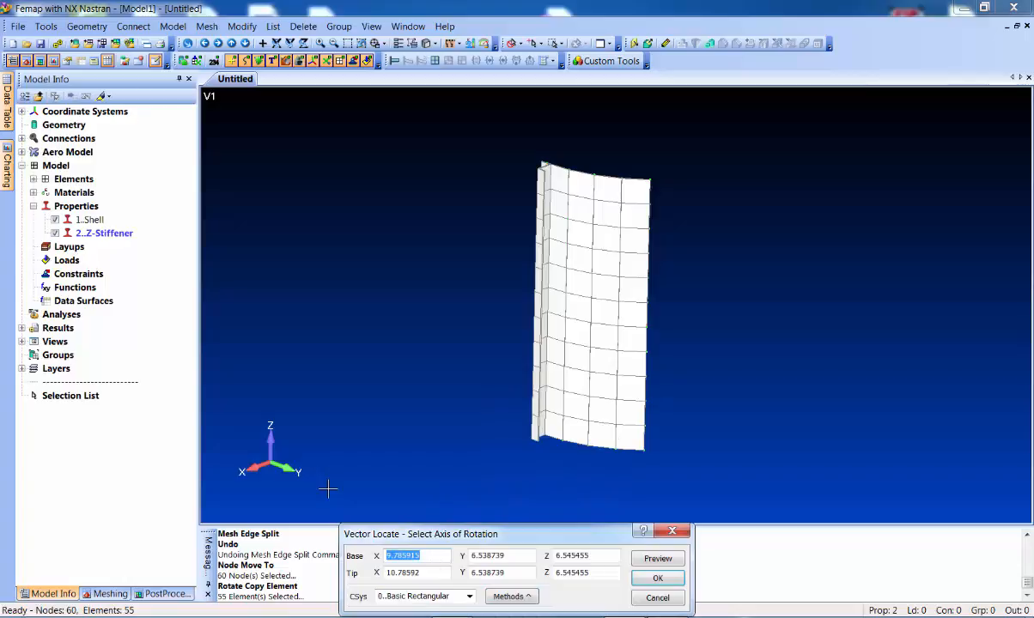
pyautogui.write('0\t0\t0\t0\t0\t1')
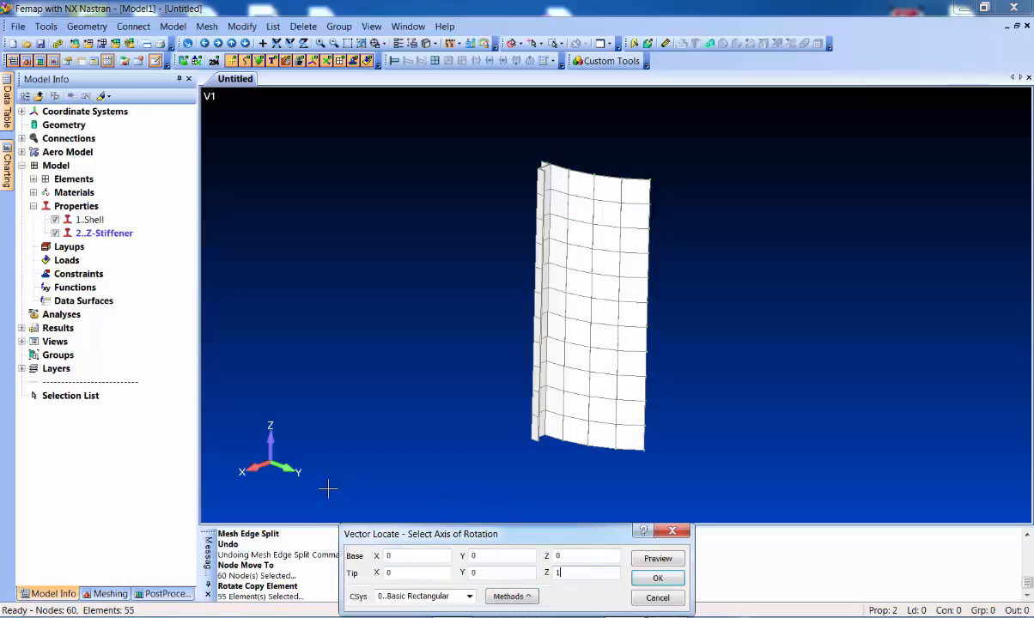
pyautogui.press('Return')
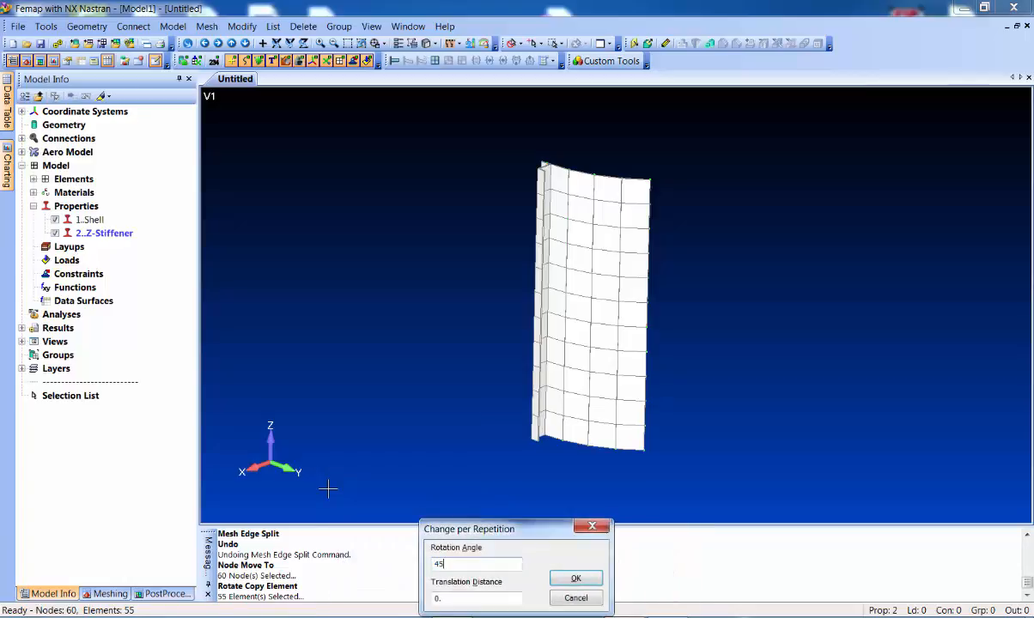
pyautogui.press('Return')
pyautogui.moveTo(718, 226); pyautogui.dragTo(603, 275, button='middle')
pyautogui.scroll(4, 610, 273)
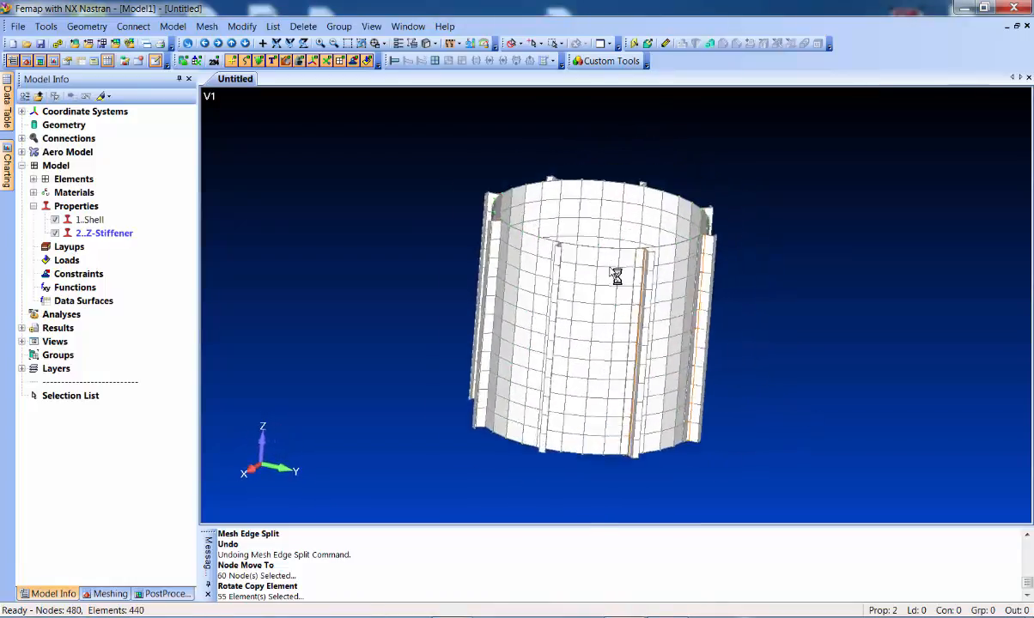
pyautogui.moveTo(525, 371); pyautogui.dragTo(563, 352, button='middle')
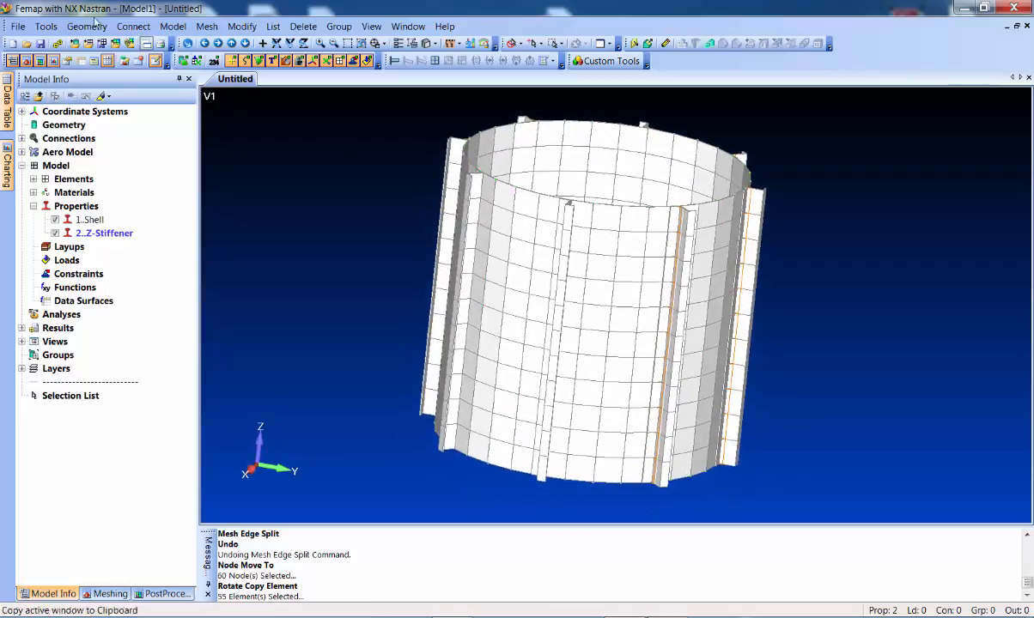
# Start a coincident node check on all nodes of the stiffened cylinder
pyautogui.click(46, 26)
pyautogui.moveTo(120, 410)
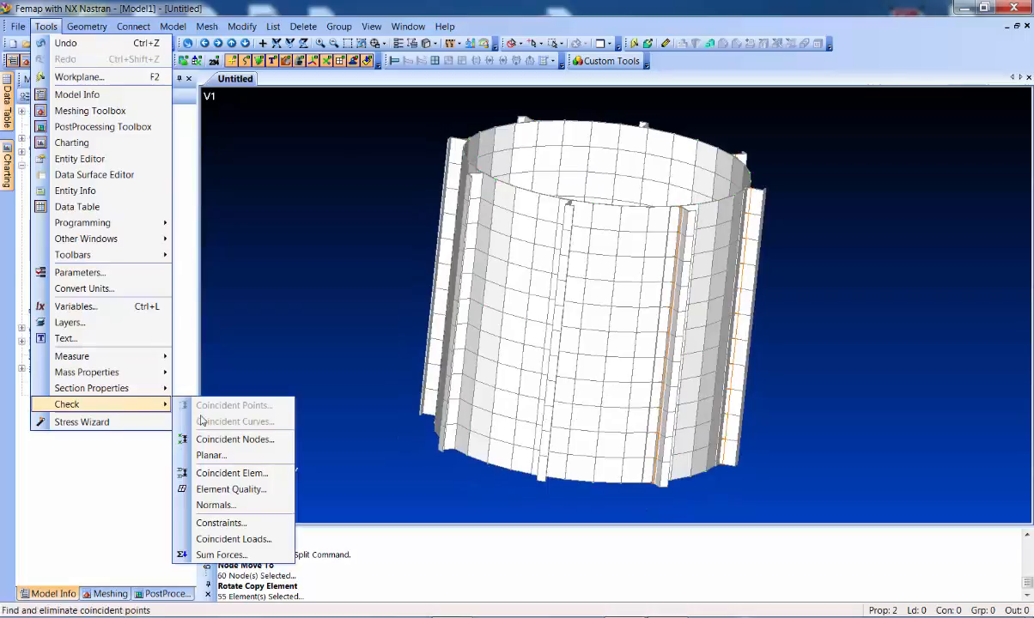
pyautogui.click(217, 439)
pyautogui.click(590, 559)
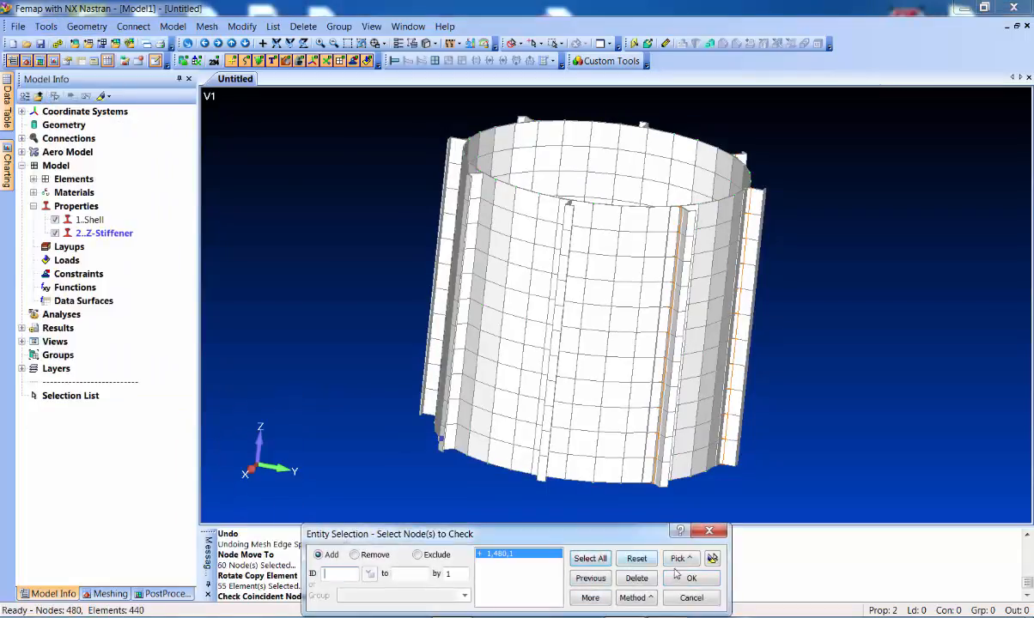
pyautogui.click(692, 578)
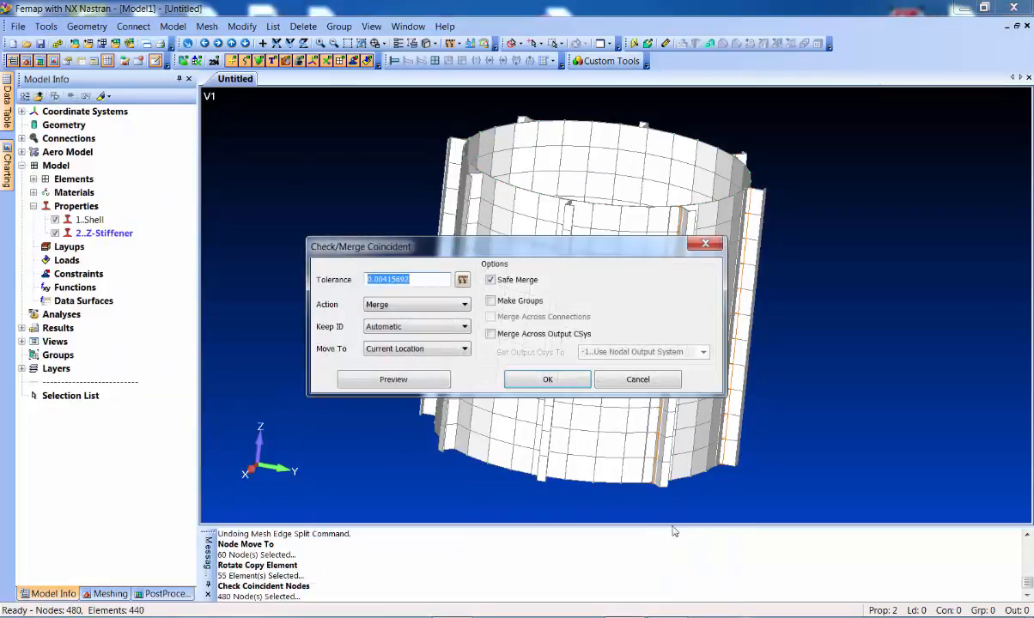
# Preview the coincident nodes with ID labels, first the kept ones and then the merged ones
pyautogui.click(410, 383)
pyautogui.moveTo(597, 286); pyautogui.dragTo(550, 464, button='middle')
pyautogui.click(404, 600)
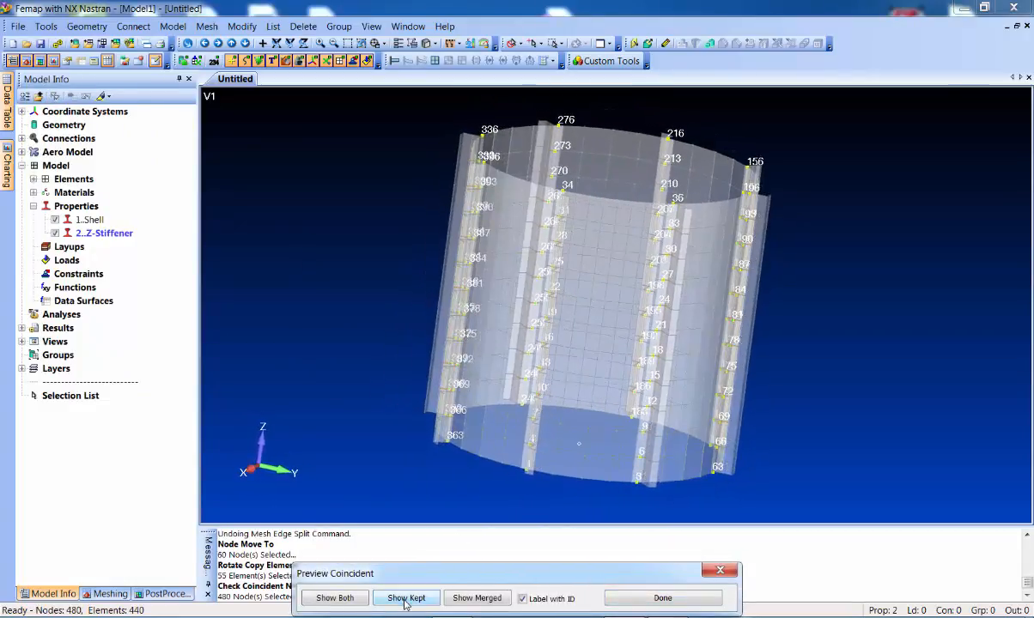
pyautogui.click(478, 599)
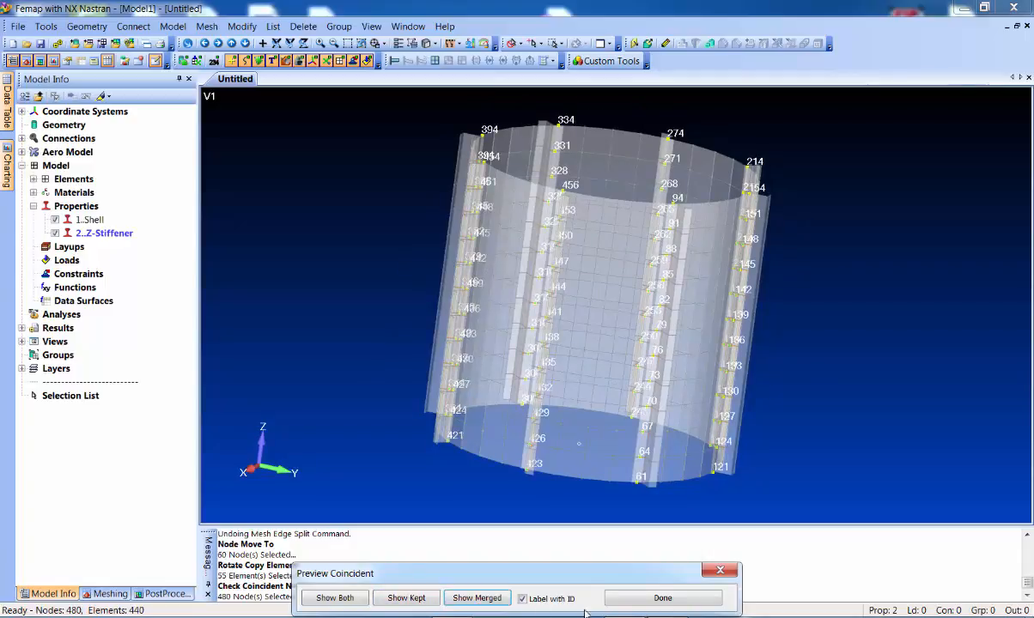
pyautogui.click(613, 599)
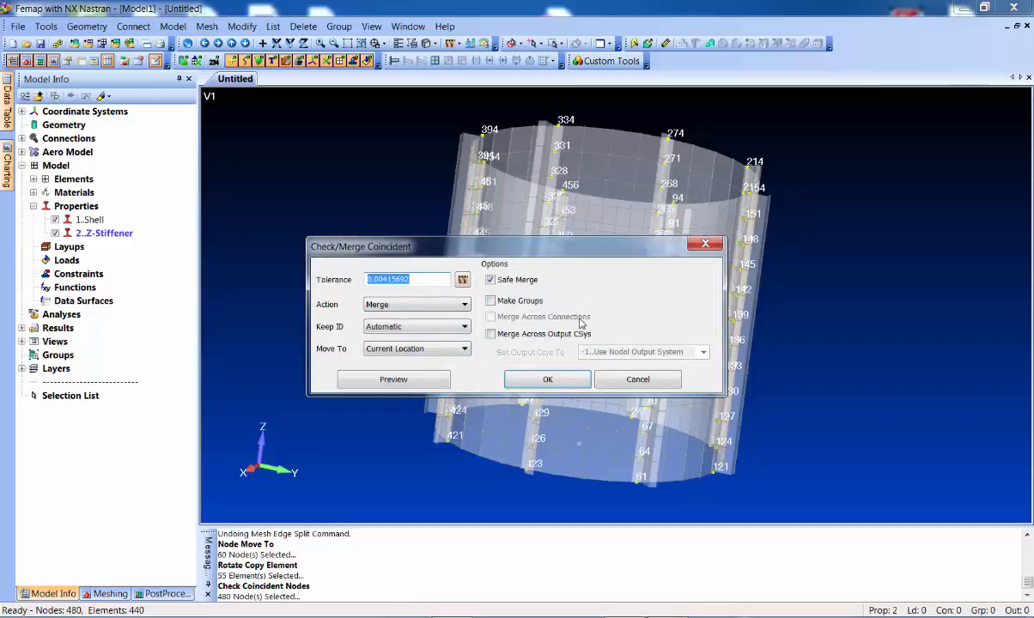
# Merge the coincident nodes with Safe Merge, automatic keep ID and the current location
pyautogui.click(566, 380)
pyautogui.moveTo(447, 225); pyautogui.dragTo(625, 181, button='middle')
pyautogui.moveTo(586, 344); pyautogui.dragTo(522, 220, button='middle')
pyautogui.moveTo(540, 253); pyautogui.dragTo(535, 321, button='middle')
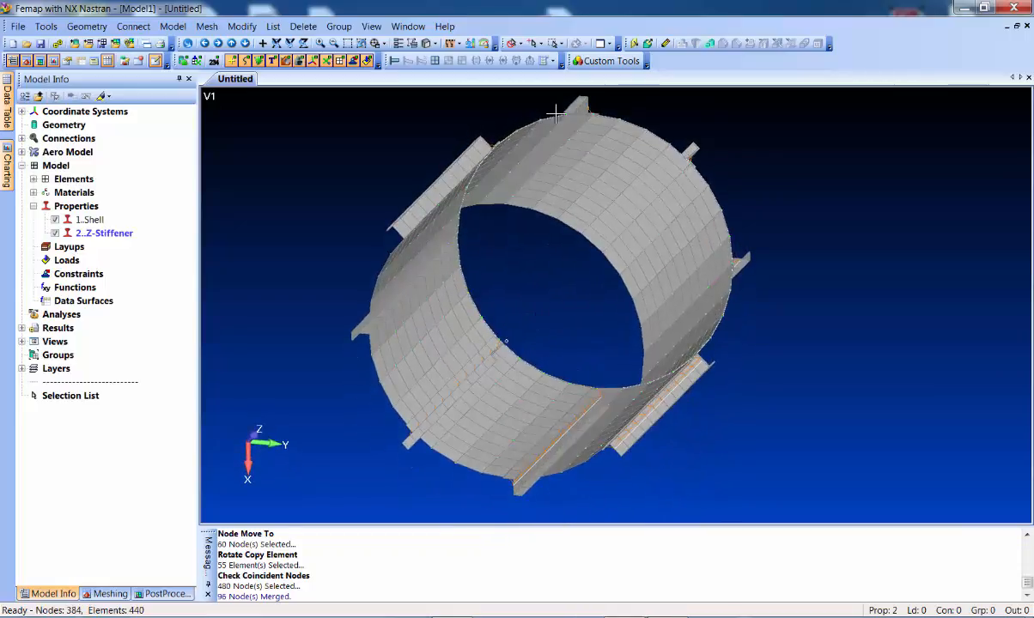
pyautogui.moveTo(576, 297); pyautogui.dragTo(558, 333, button='middle')
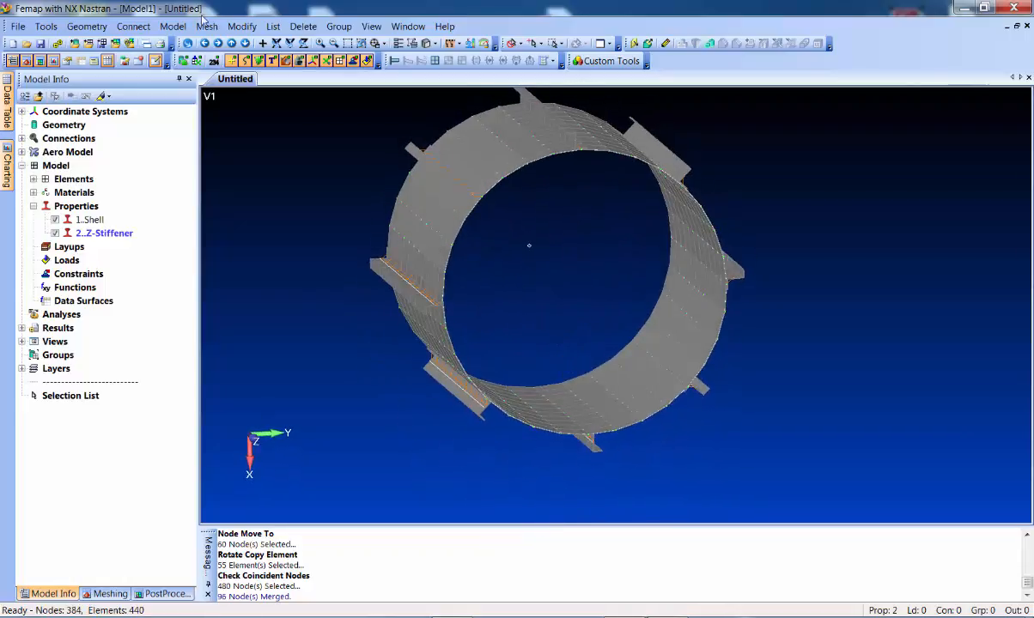
# Start creating a node with the Between location method and turn on snapping to nodes
pyautogui.click(172, 25)
pyautogui.click(185, 64)
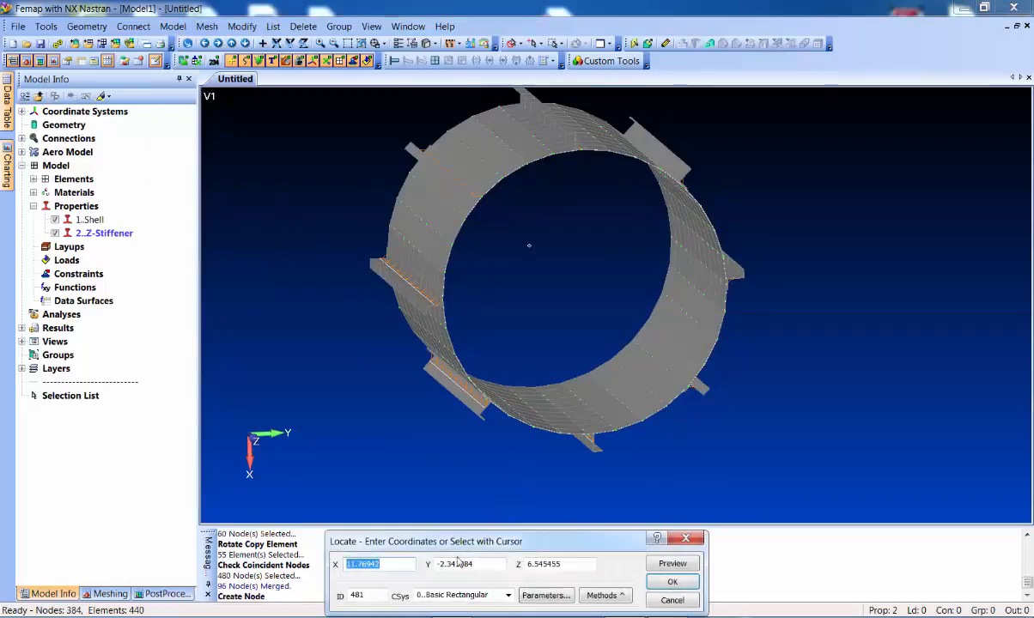
pyautogui.click(607, 595)
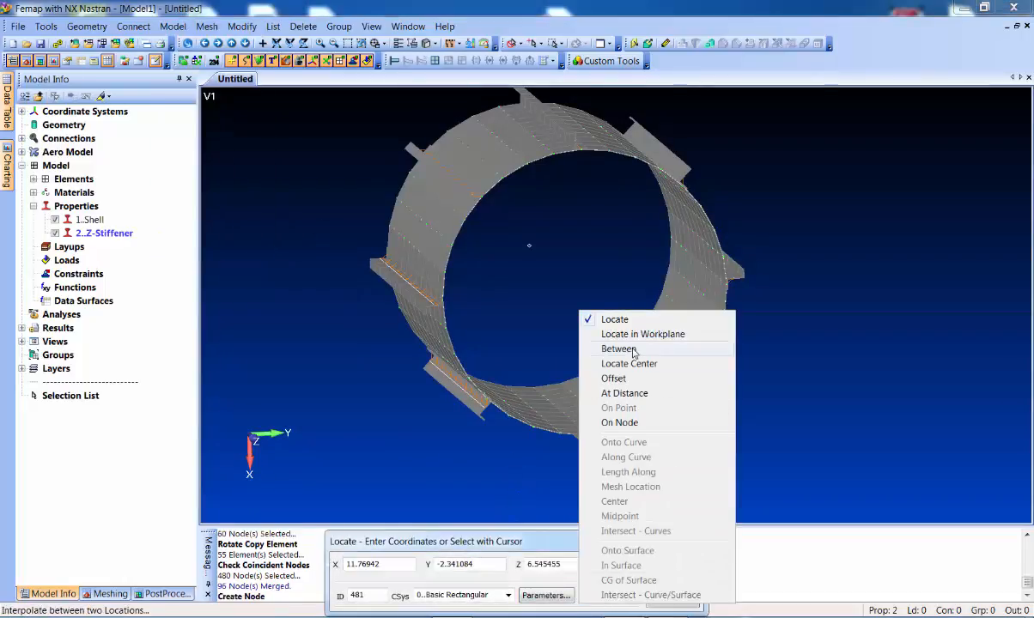
pyautogui.click(601, 349)
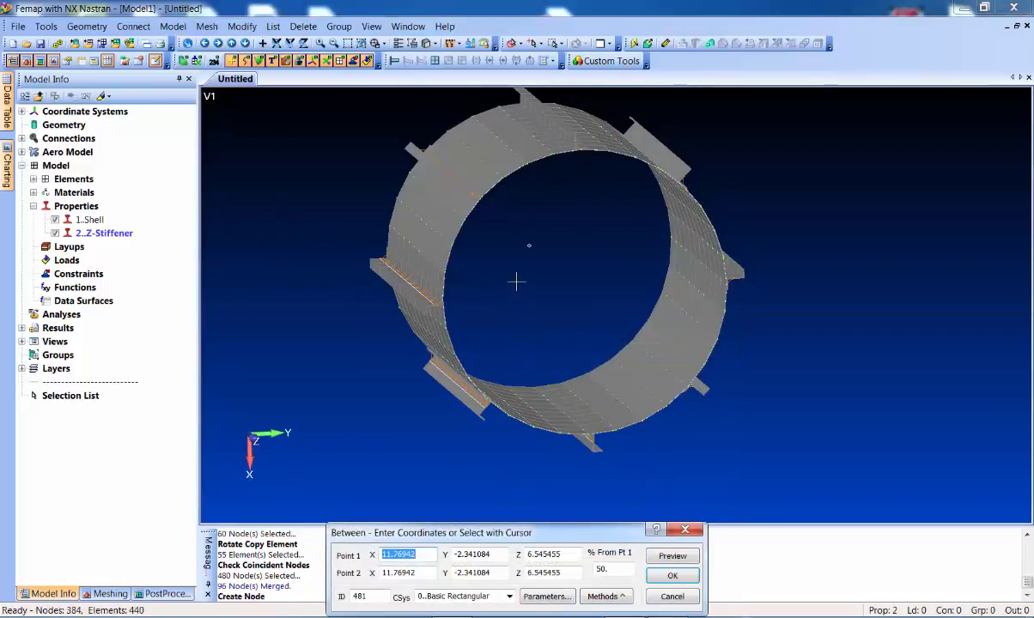
pyautogui.moveTo(516, 281); pyautogui.dragTo(532, 293, button='middle')
pyautogui.rightClick(532, 298)
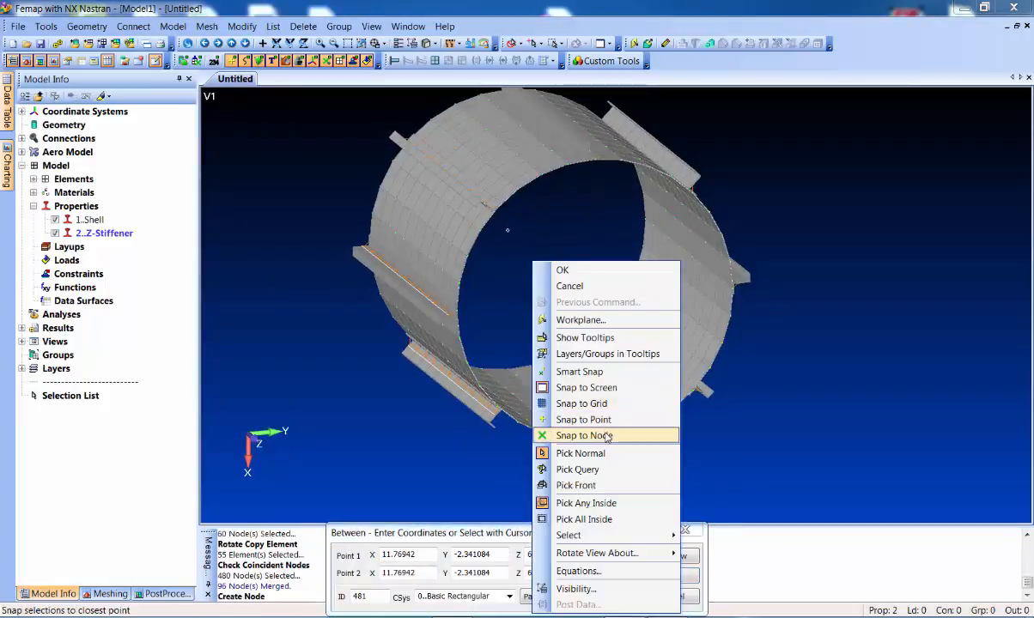
pyautogui.click(556, 411)
# Create a node at the centre of the cylinder's upper rim, 50% between two opposite rim nodes
pyautogui.moveTo(502, 356); pyautogui.dragTo(623, 161, button='middle')
pyautogui.click(479, 438)
pyautogui.click(687, 156)
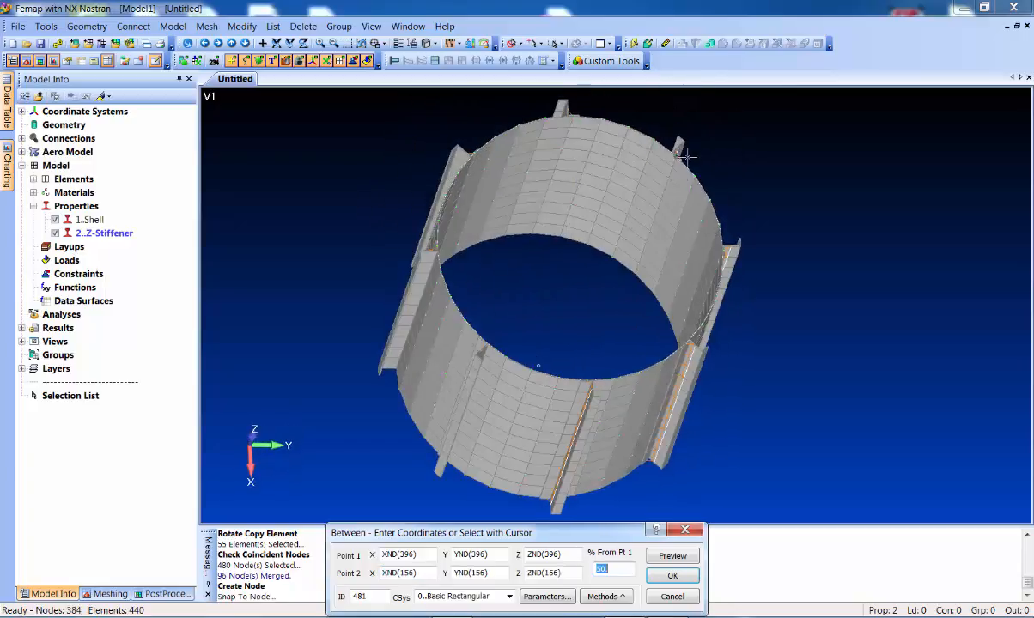
pyautogui.click(683, 562)
pyautogui.moveTo(575, 286); pyautogui.dragTo(554, 335, button='middle')
pyautogui.click(673, 574)
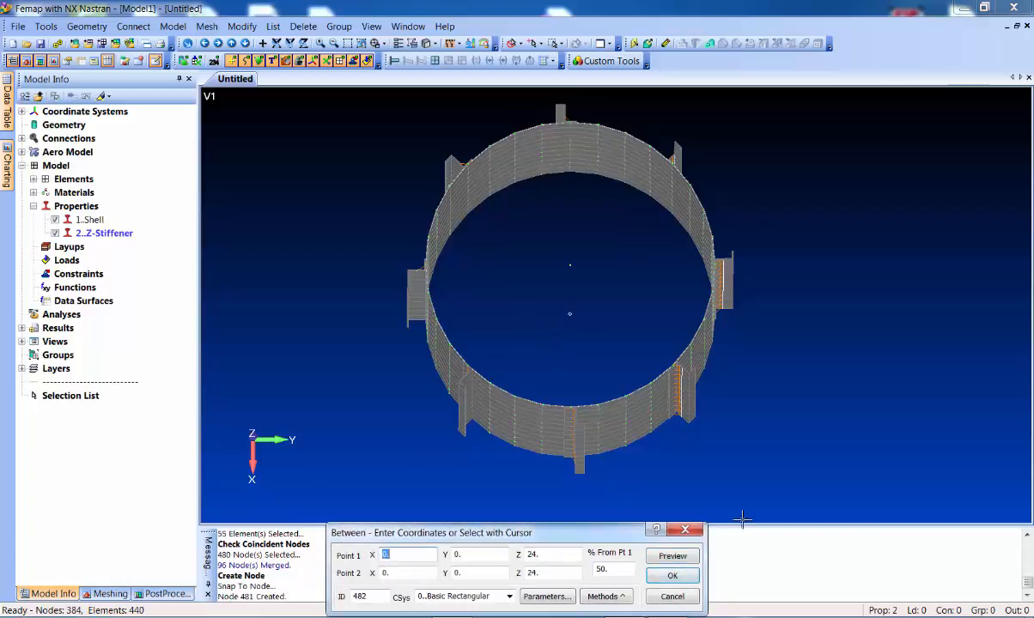
pyautogui.click(673, 596)
# Start generating a mesh between corners and open a new beam property definition for it
pyautogui.moveTo(277, 305)
pyautogui.mouseDown(button='middle')
pyautogui.moveTo(308, 241)
pyautogui.moveTo(358, 194)
pyautogui.moveTo(344, 174)
pyautogui.moveTo(312, 318)
pyautogui.mouseUp(button='middle')
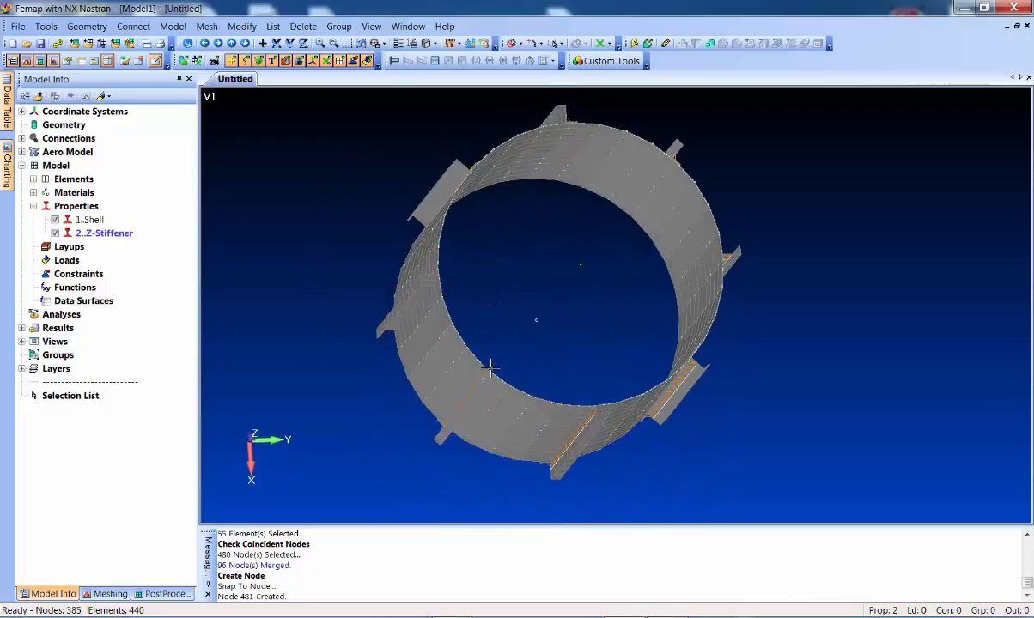
pyautogui.moveTo(542, 350); pyautogui.dragTo(537, 324, button='middle')
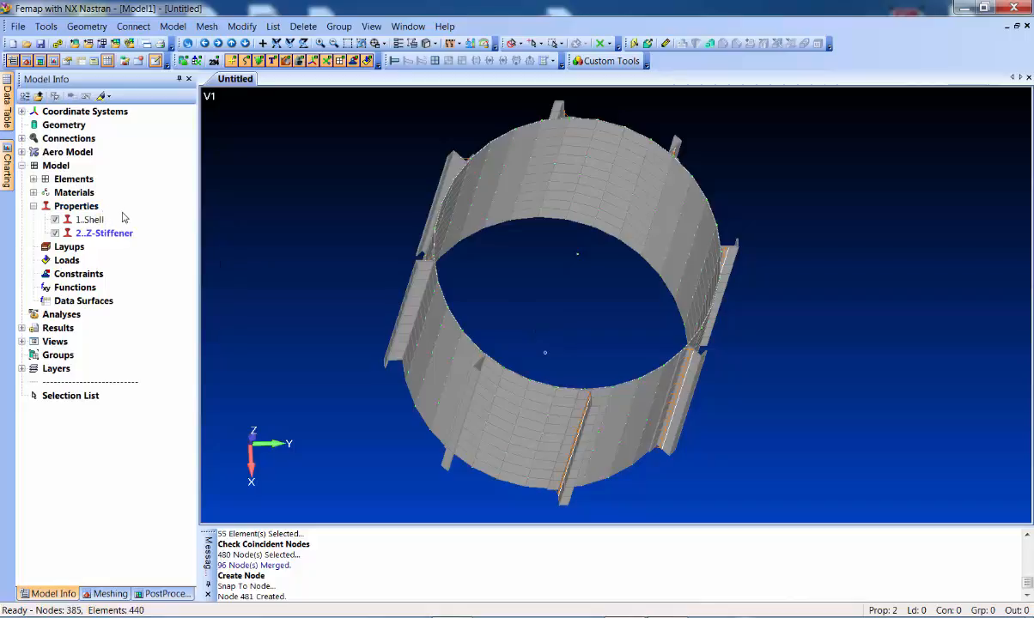
pyautogui.hotkey('ctrl', 'b')
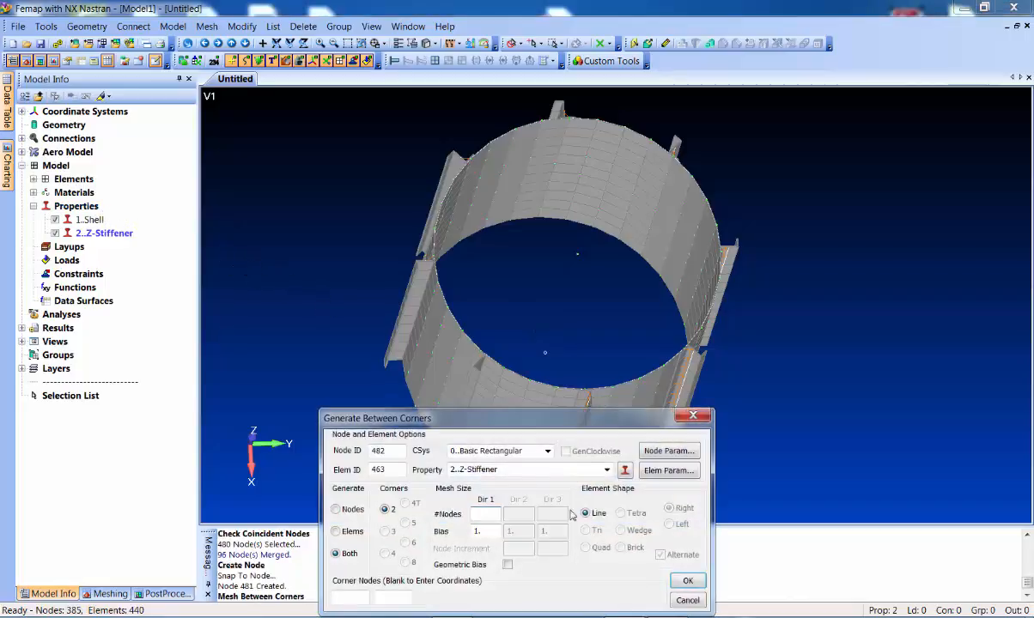
pyautogui.click(625, 472)
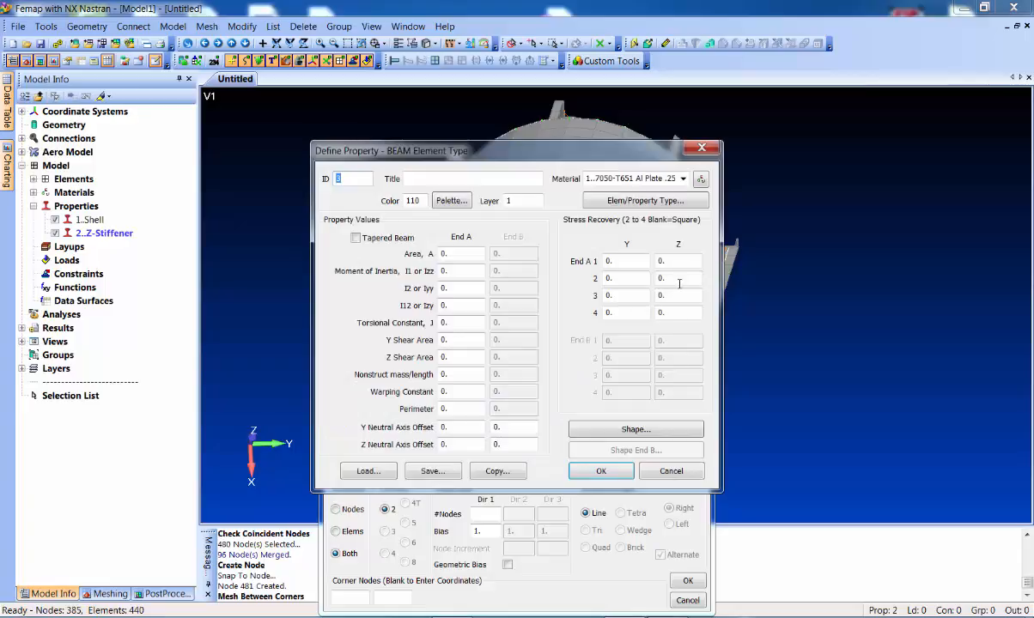
# Define the beam property as a circular tube with radius .5, thickness .0375 and the Y orientation direction up
pyautogui.click(636, 429)
pyautogui.click(635, 167)
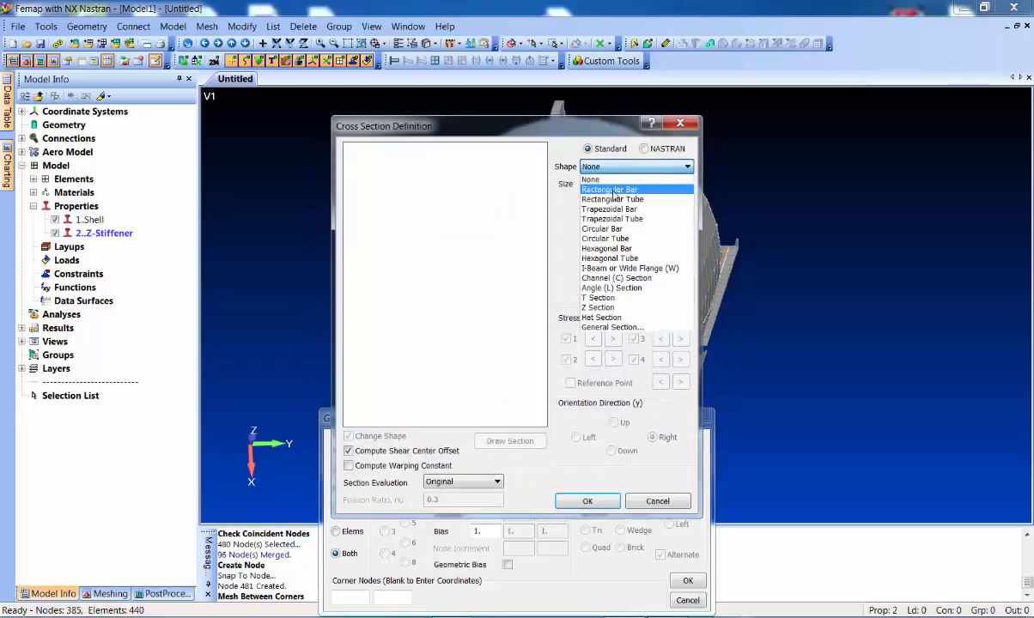
pyautogui.click(602, 238)
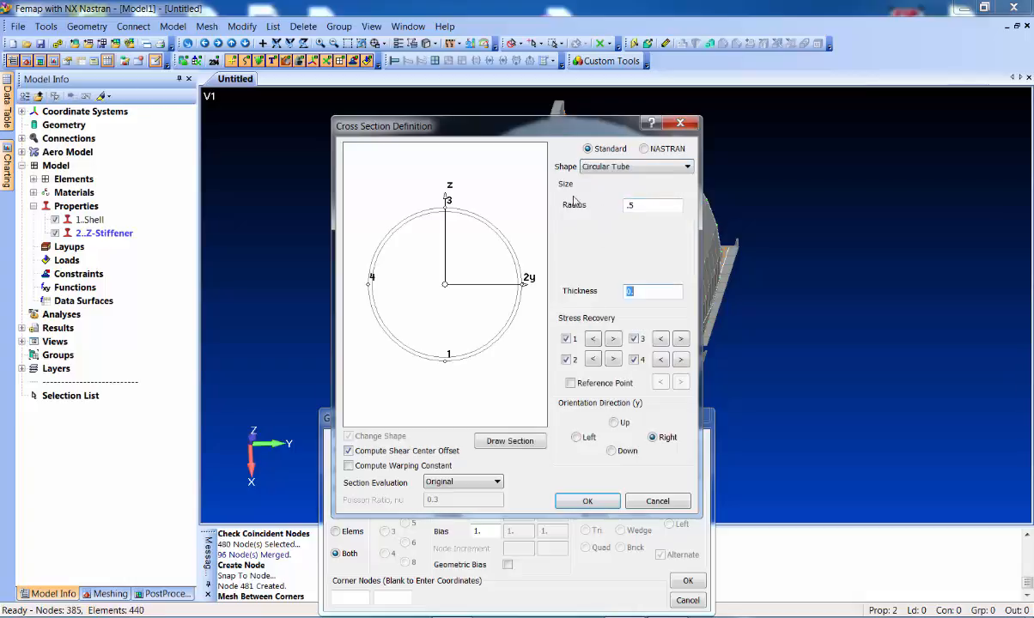
pyautogui.press('Tab')
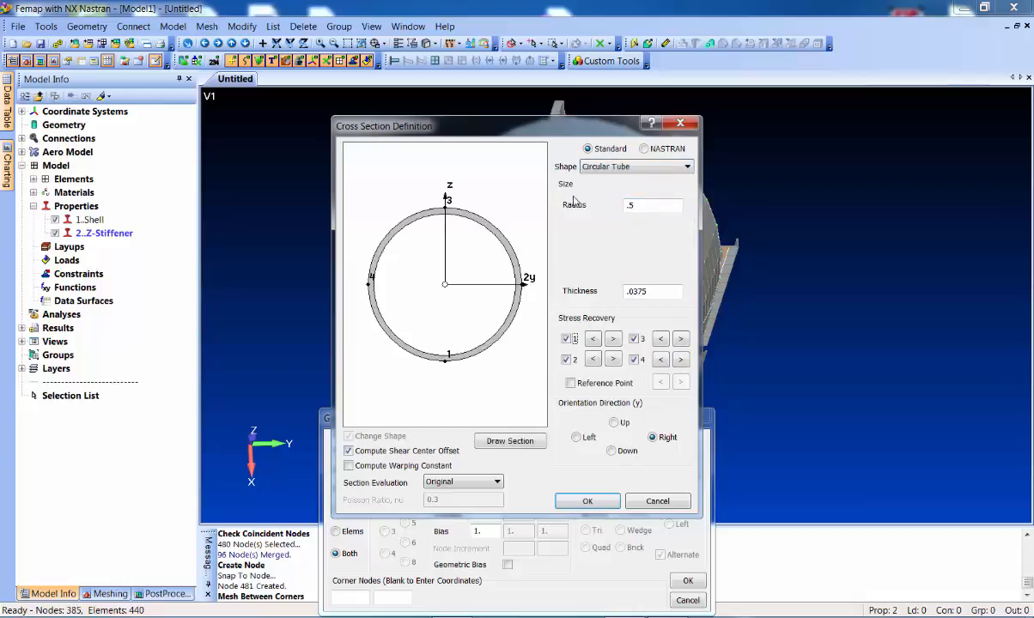
pyautogui.click(617, 423)
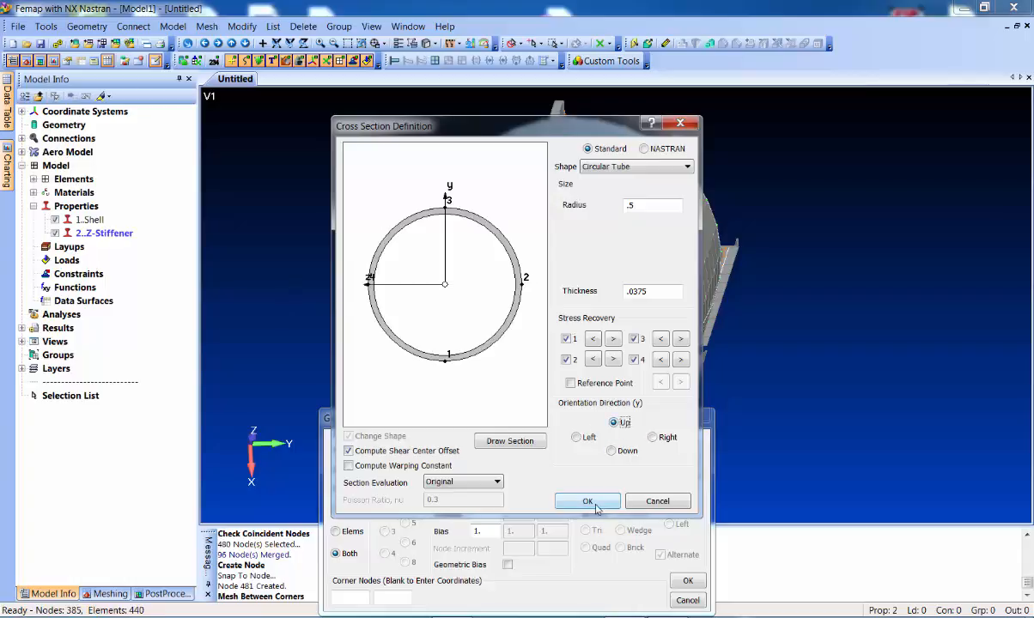
pyautogui.click(596, 506)
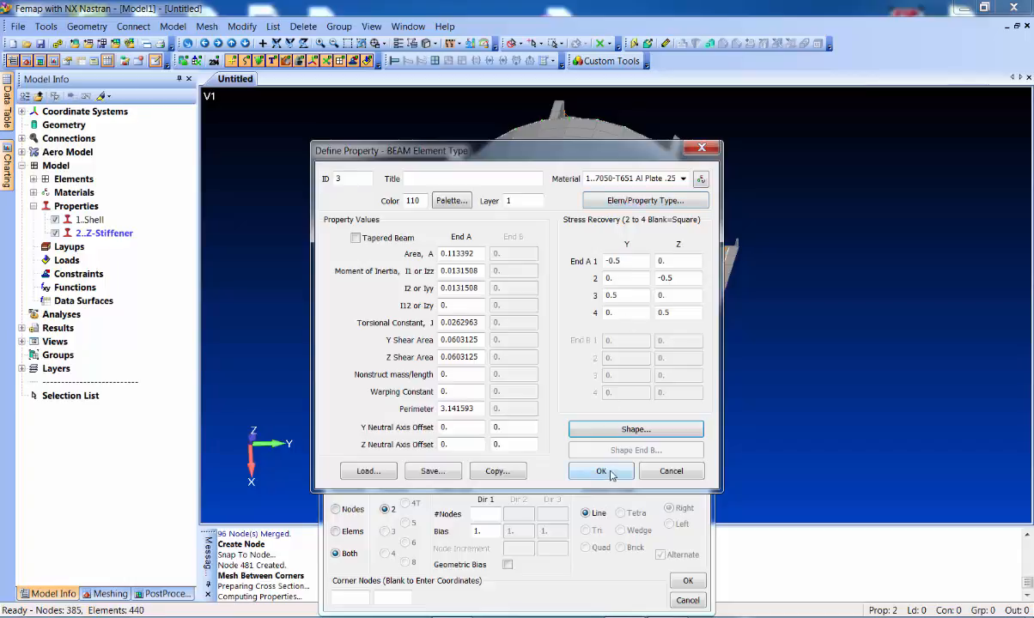
pyautogui.click(601, 471)
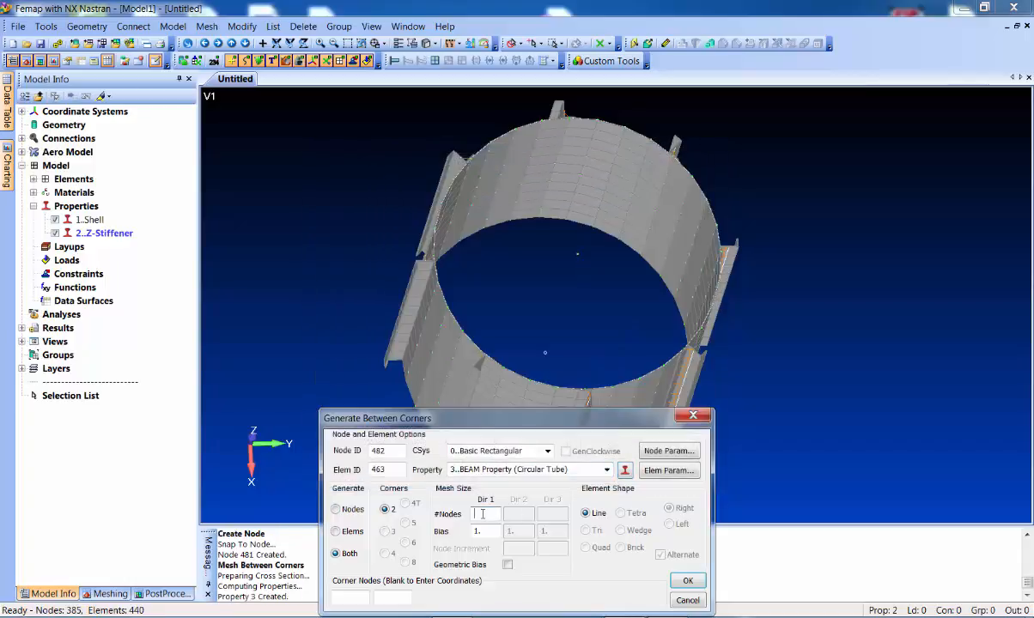
# Specify 11 nodes for the tube mesh and locate corner 1 on the upper rim node beside a stiffener, using the Locate method
pyautogui.moveTo(381, 348); pyautogui.dragTo(392, 297, button='middle')
pyautogui.click(687, 581)
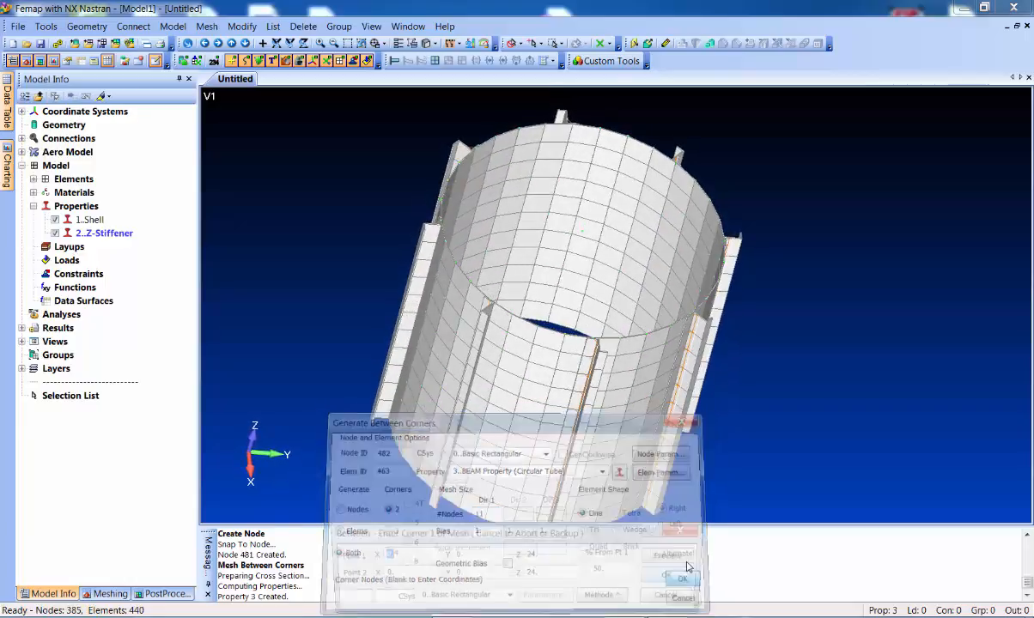
pyautogui.moveTo(542, 296); pyautogui.dragTo(516, 309, button='middle')
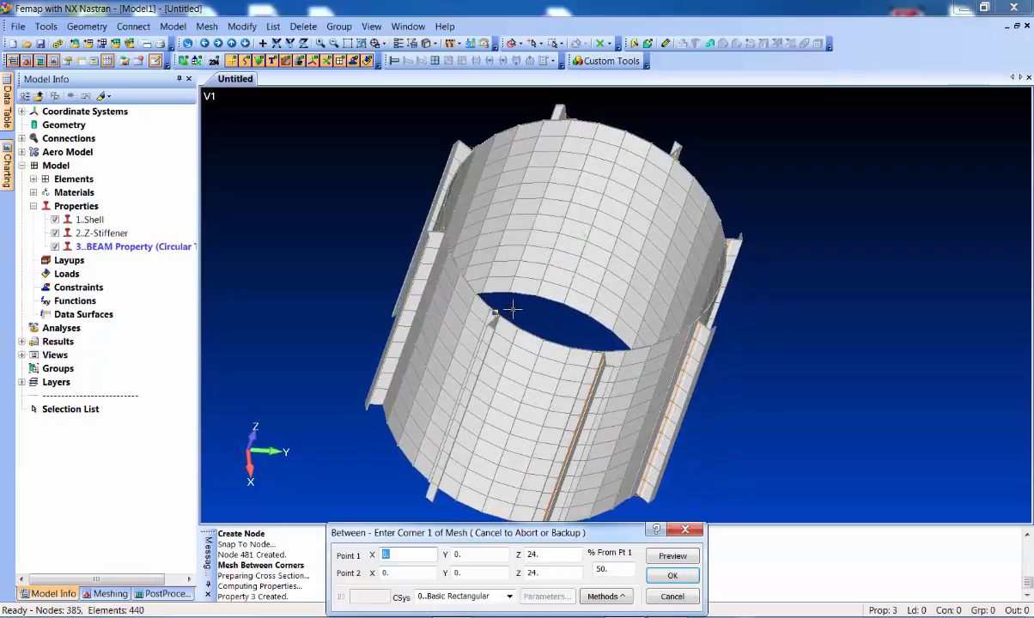
pyautogui.scroll(3, 511, 306)
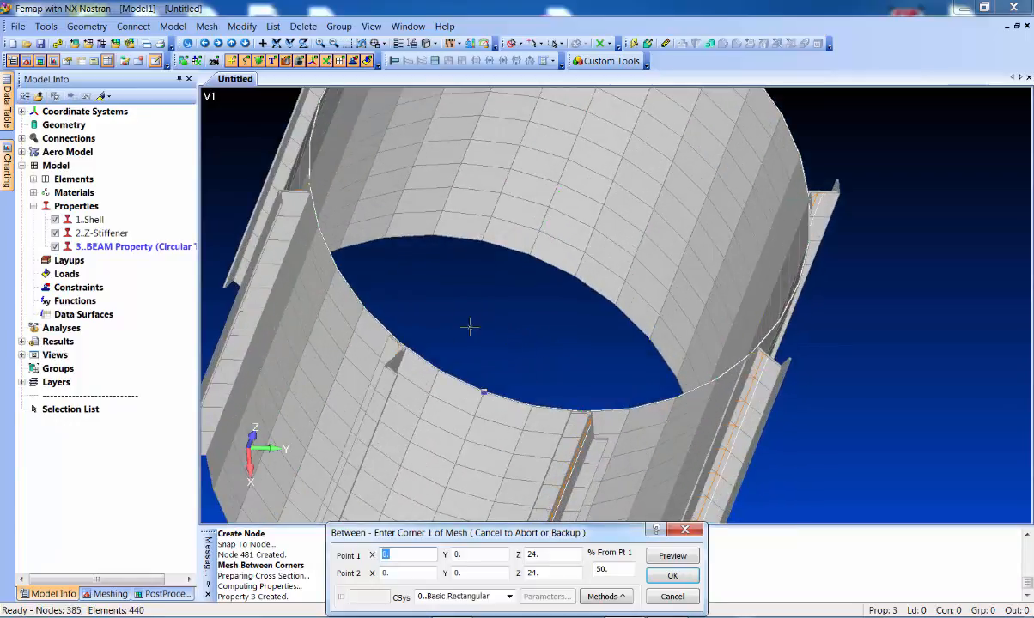
pyautogui.click(435, 312)
pyautogui.moveTo(470, 342); pyautogui.dragTo(493, 359, button='middle')
pyautogui.click(602, 596)
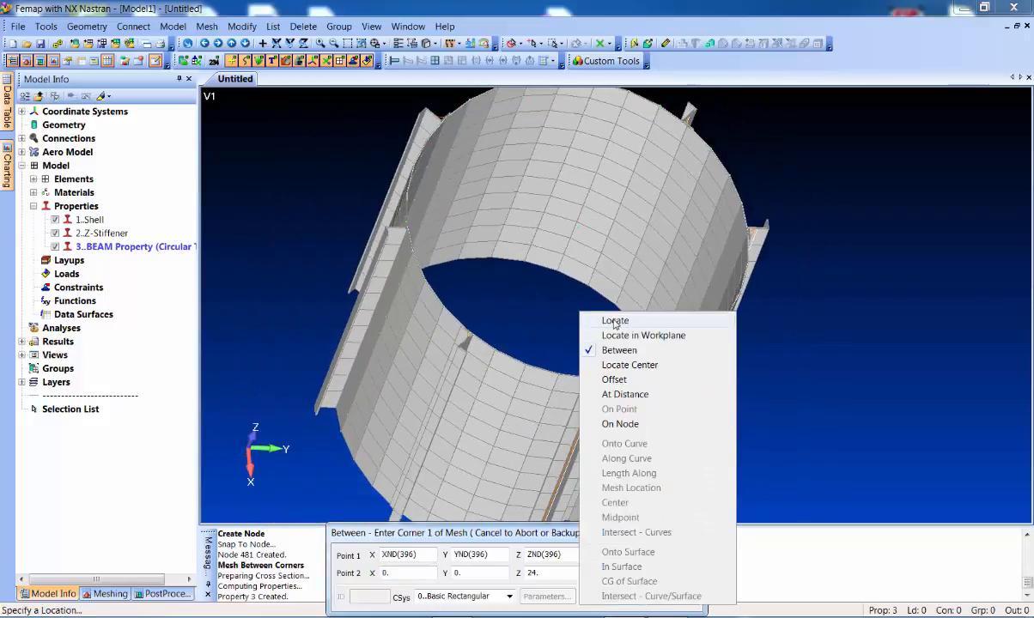
pyautogui.click(578, 304)
pyautogui.click(483, 326)
pyautogui.moveTo(500, 319); pyautogui.dragTo(566, 277, button='middle')
pyautogui.click(670, 581)
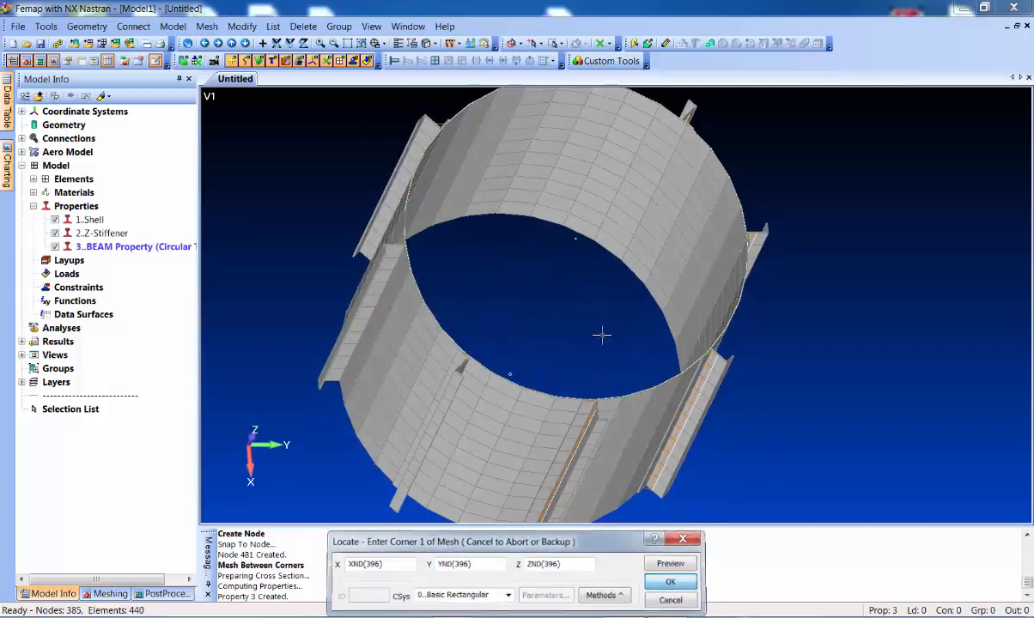
# Place the second mesh corner on the central node and orient the beam elements with a vector from 0, 0, 0 to 0, 0, 1
pyautogui.click(577, 264)
pyautogui.press('Return')
pyautogui.moveTo(554, 375); pyautogui.dragTo(541, 299, button='middle')
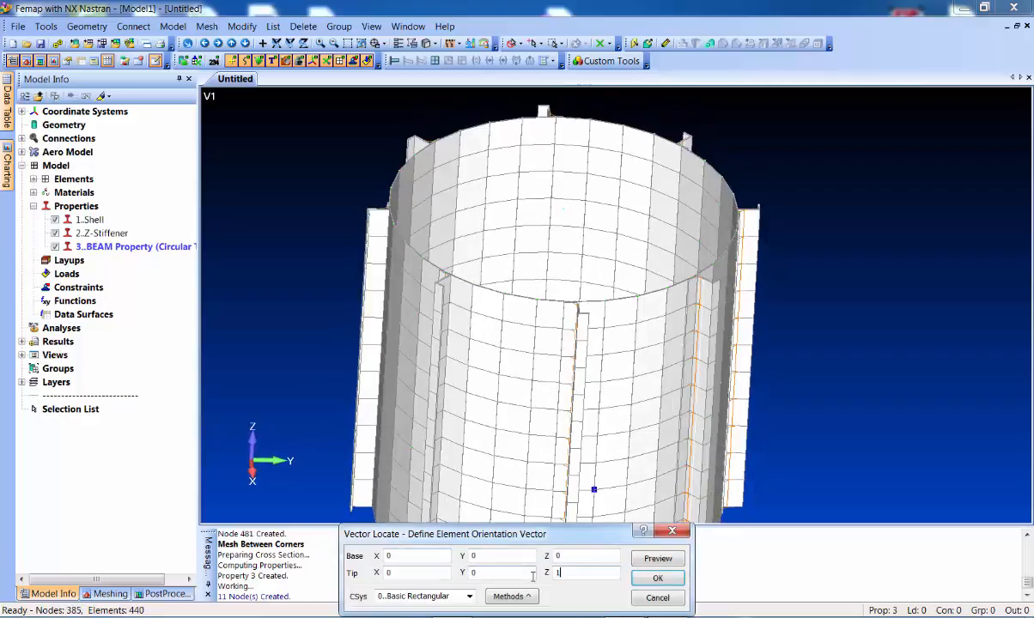
pyautogui.press('Return')
# Start a rotational copy of elements, select the tube spoke's elements by their property and highlight the selection
pyautogui.moveTo(449, 334); pyautogui.dragTo(547, 221, button='middle')
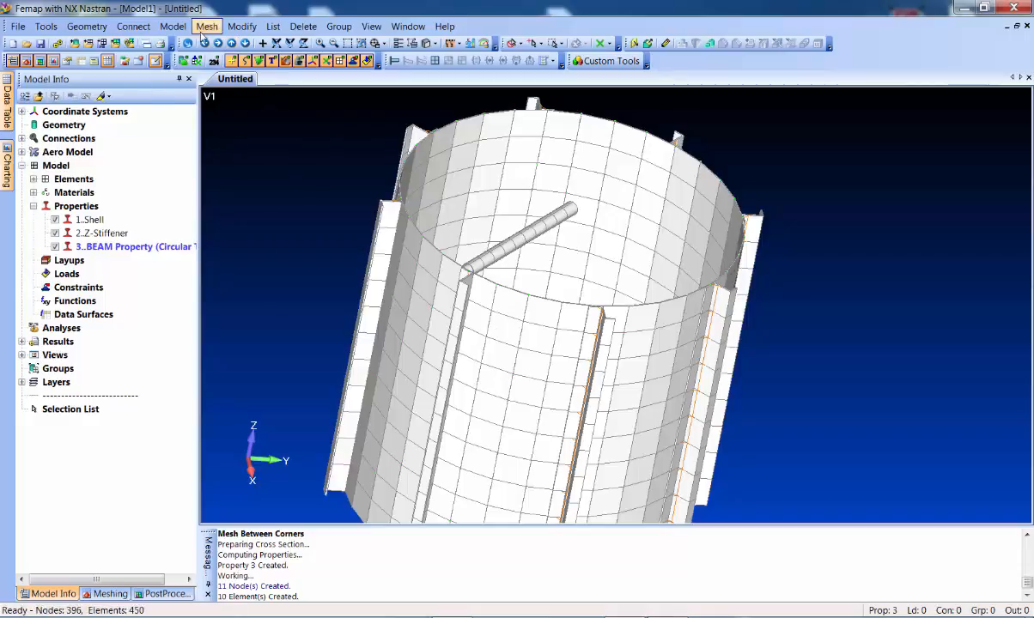
pyautogui.click(206, 28)
pyautogui.moveTo(276, 272)
pyautogui.click(398, 289)
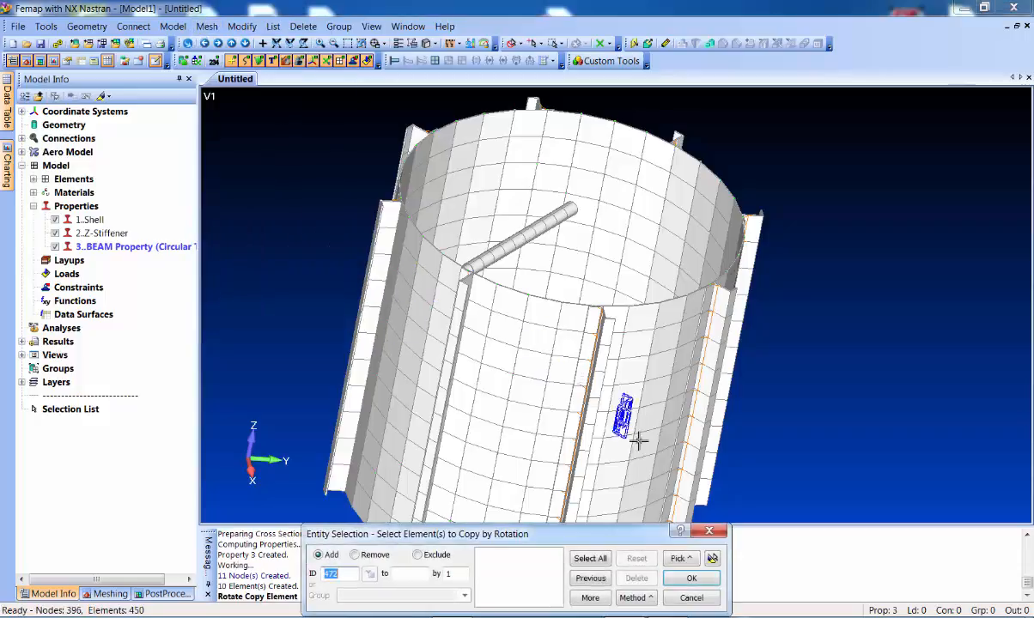
pyautogui.click(648, 601)
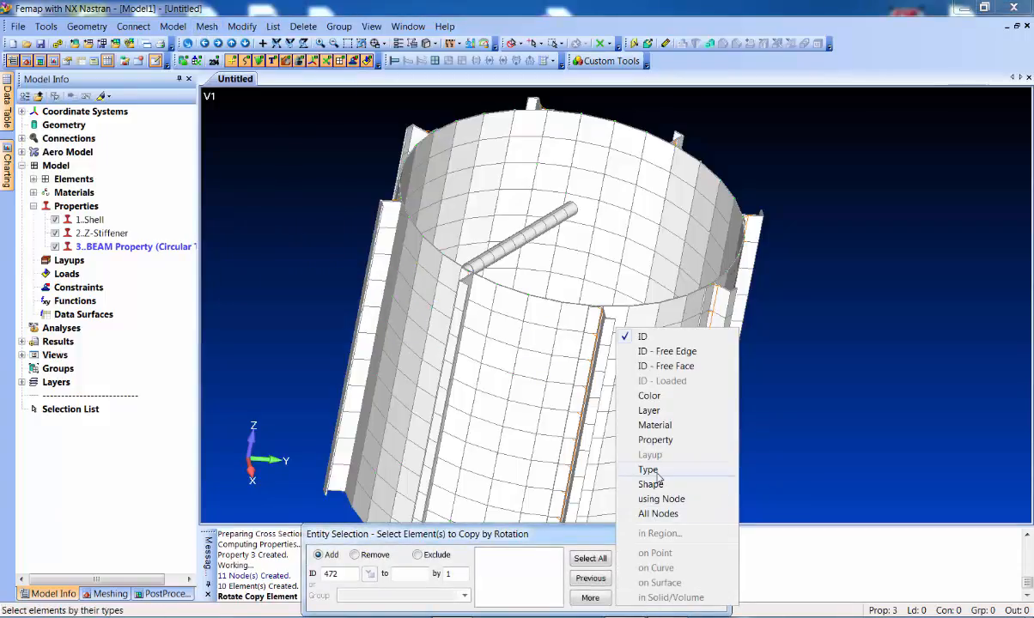
pyautogui.click(655, 439)
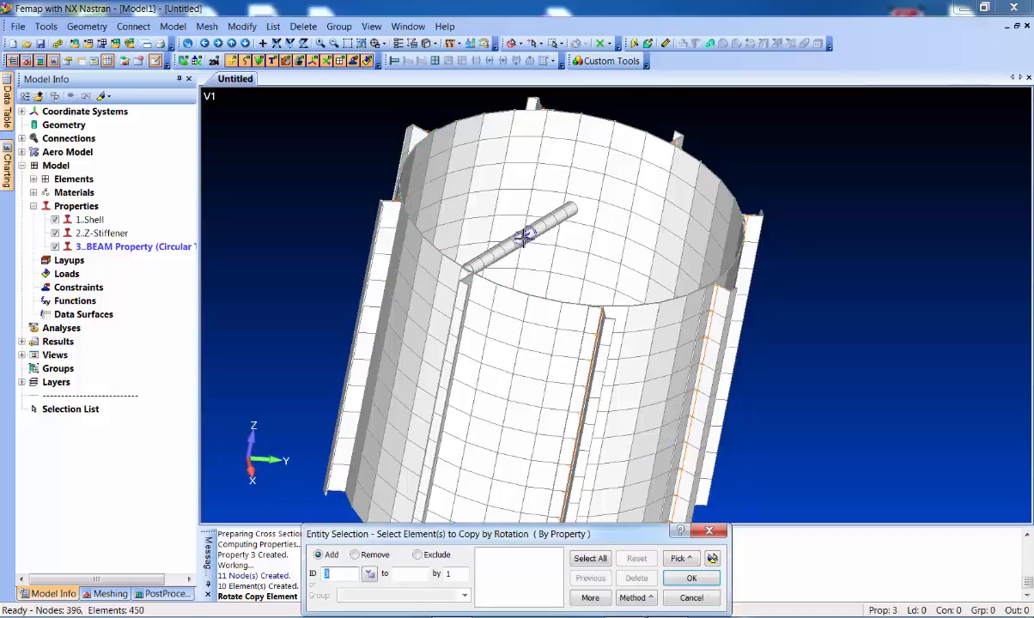
pyautogui.click(524, 233)
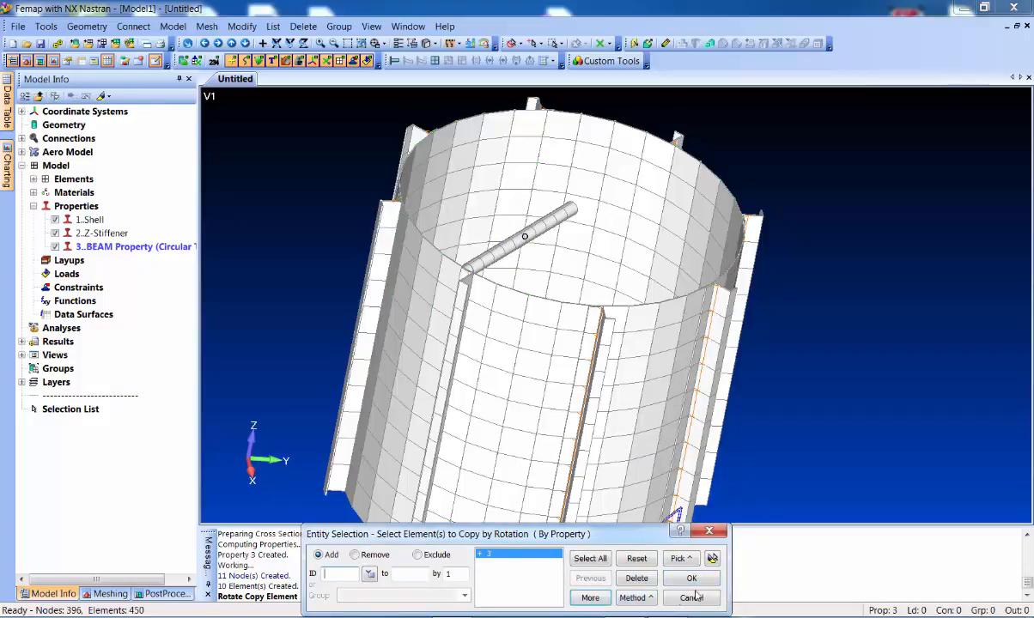
pyautogui.click(635, 598)
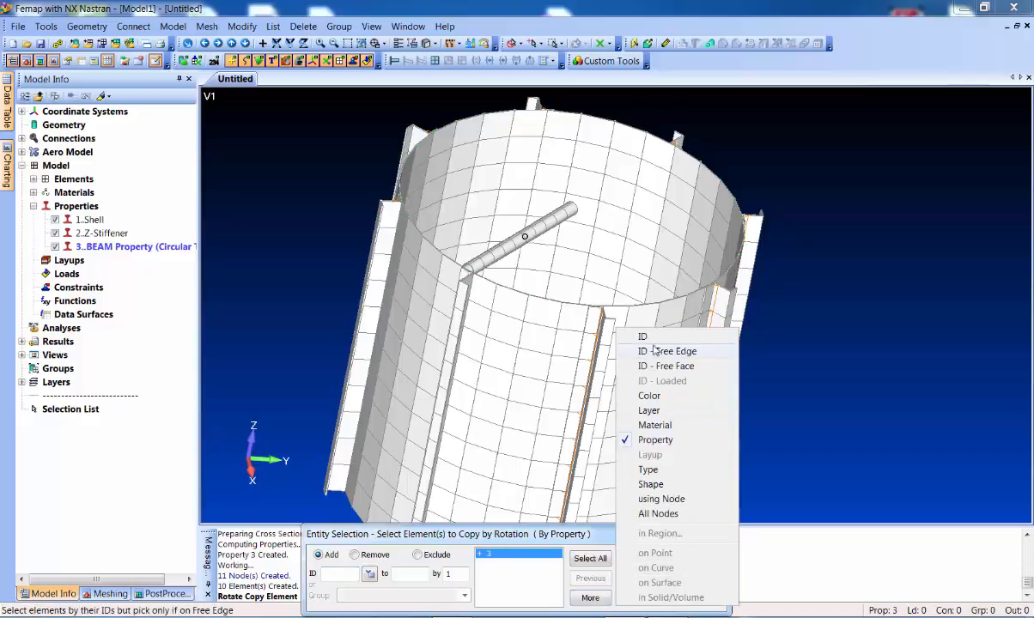
pyautogui.click(631, 330)
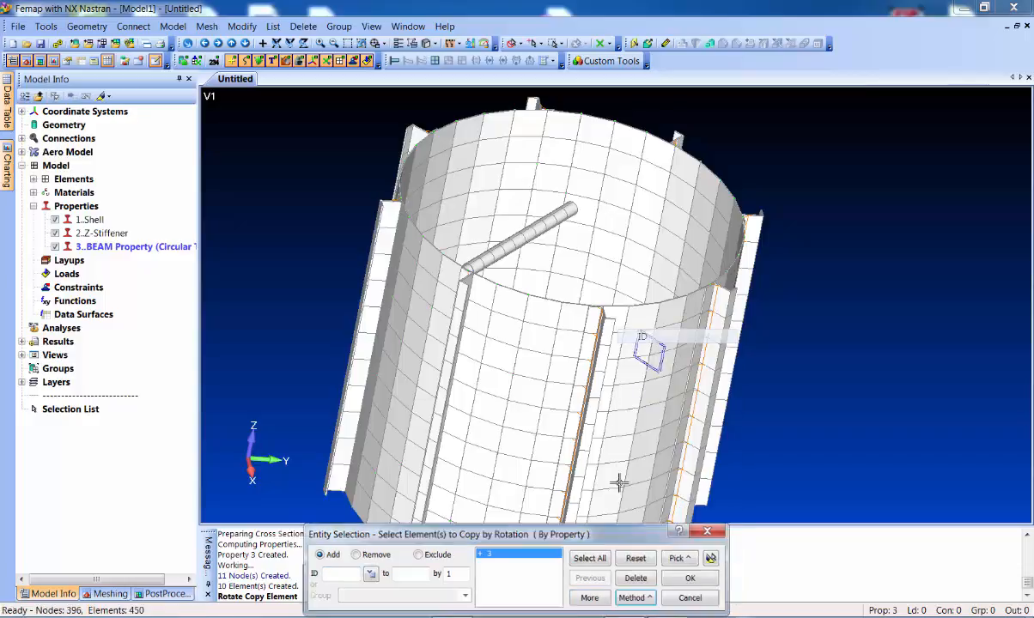
pyautogui.click(712, 558)
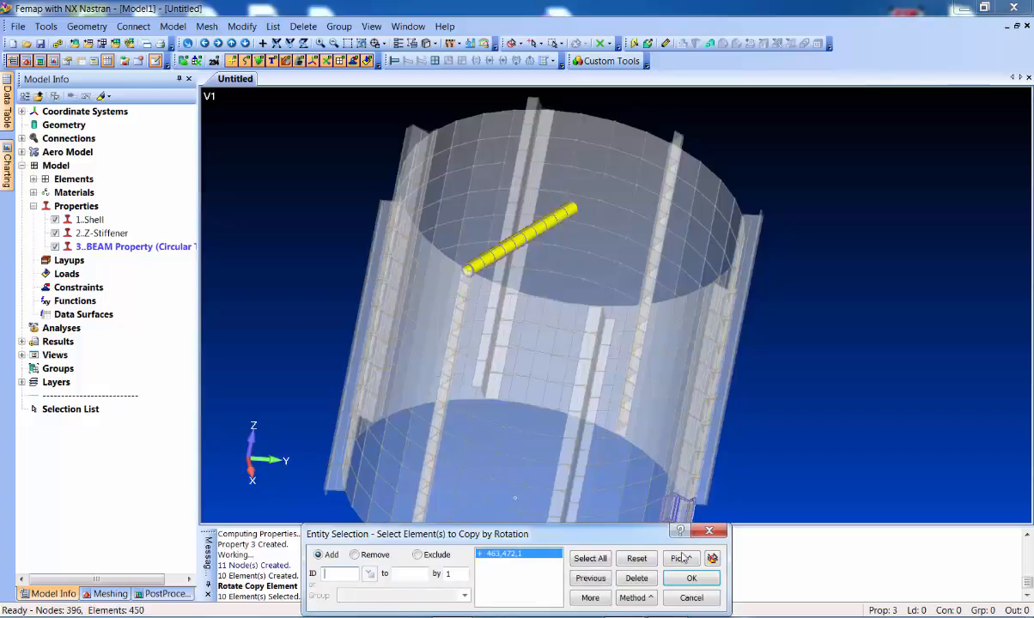
pyautogui.click(692, 578)
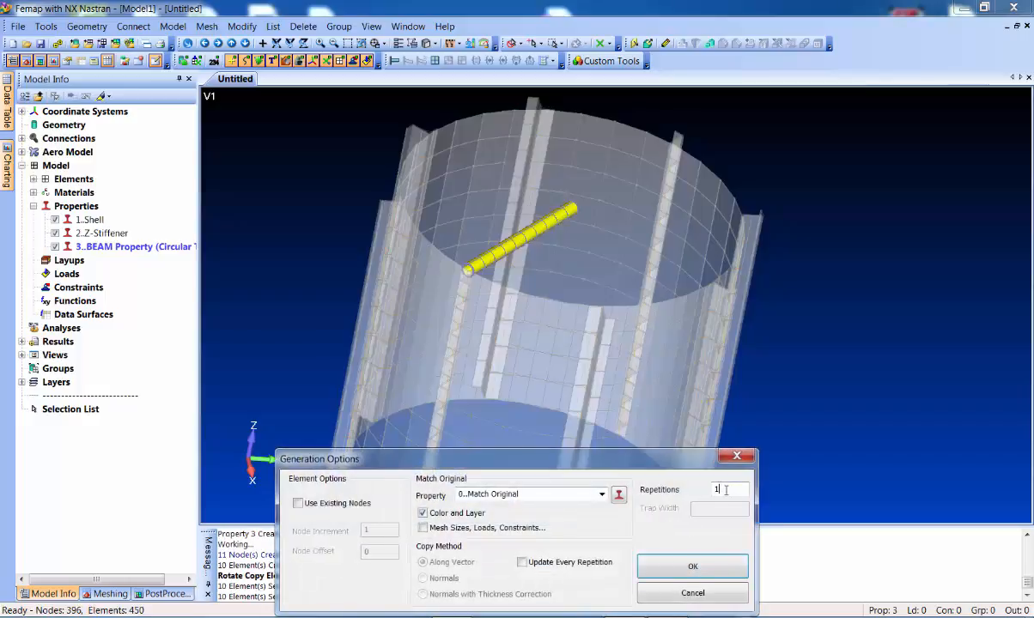
# Rotate-copy the spoke about the cylinder's central axis at 45 degrees per repetition to make eight spokes
pyautogui.click(693, 562)
pyautogui.write('0')
pyautogui.press('Tab')
pyautogui.write('0')
pyautogui.press('Tab')
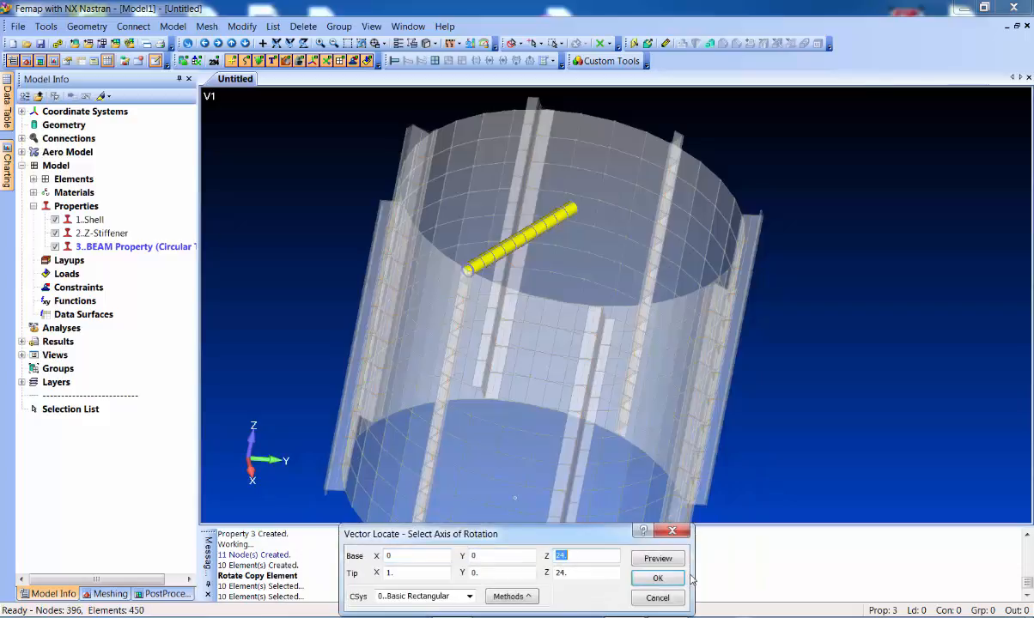
pyautogui.press('Return')
pyautogui.write('4')
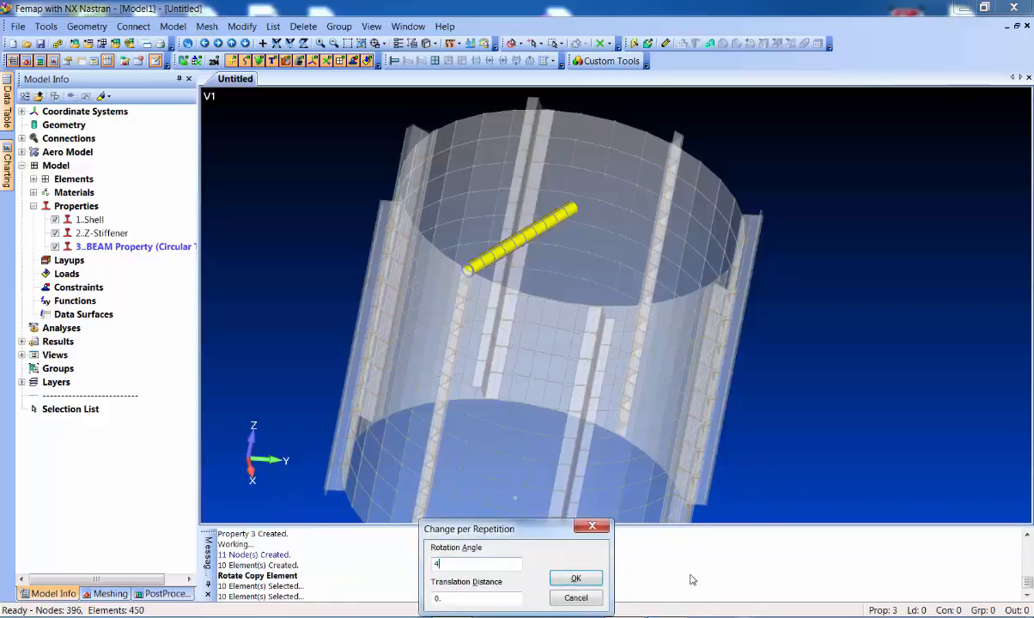
pyautogui.write('5')
pyautogui.press('Return')
# Check all nodes for coincidence, preview the matches at the spoke ends and hub, and merge them
pyautogui.moveTo(563, 265); pyautogui.dragTo(537, 251, button='middle')
pyautogui.click(46, 26)
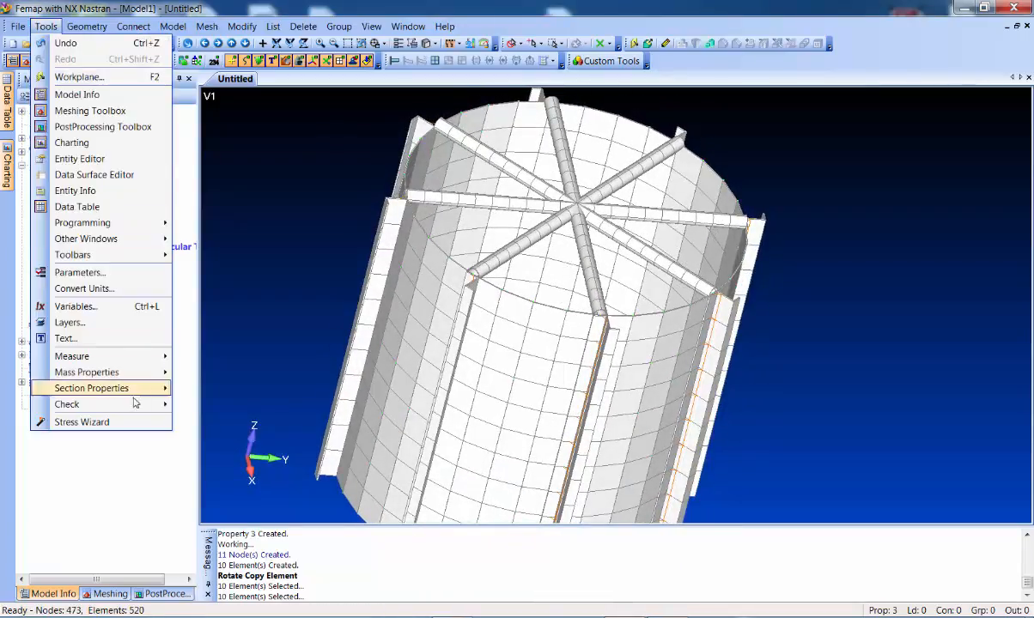
pyautogui.moveTo(129, 404)
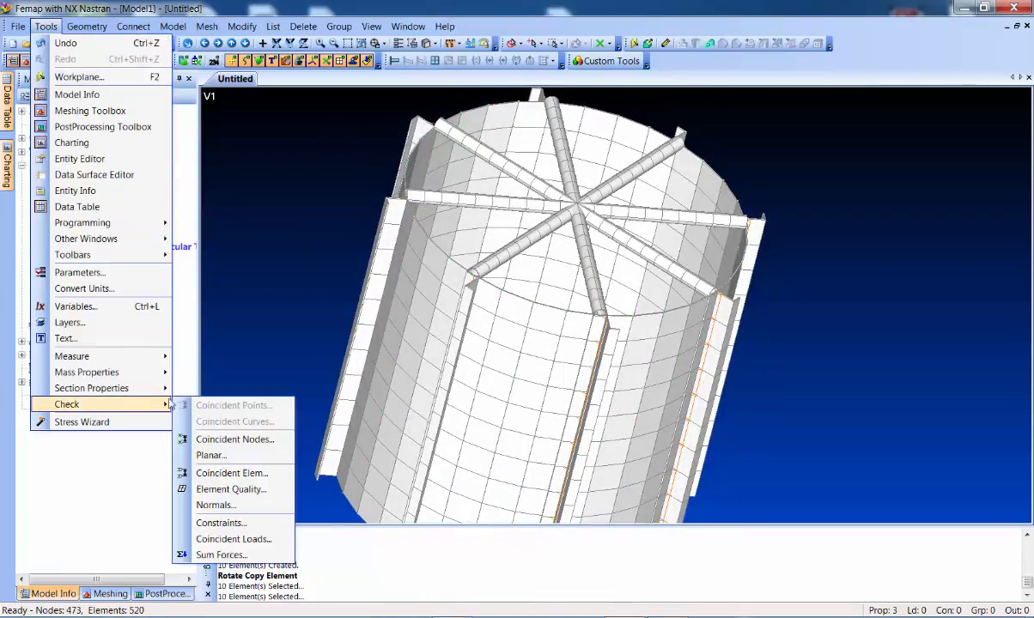
pyautogui.click(234, 439)
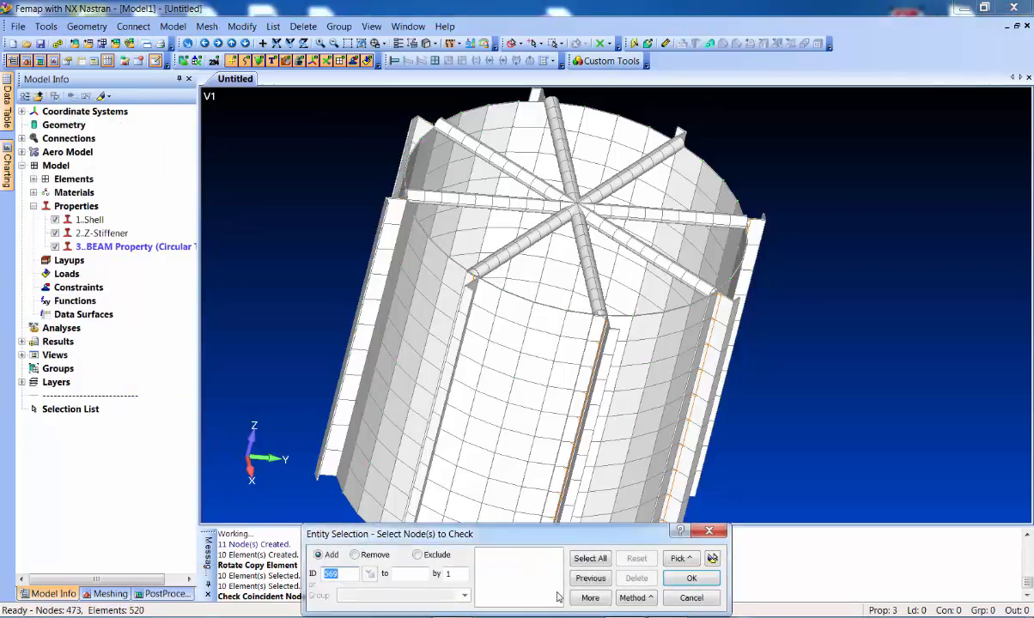
pyautogui.click(590, 558)
pyautogui.click(691, 578)
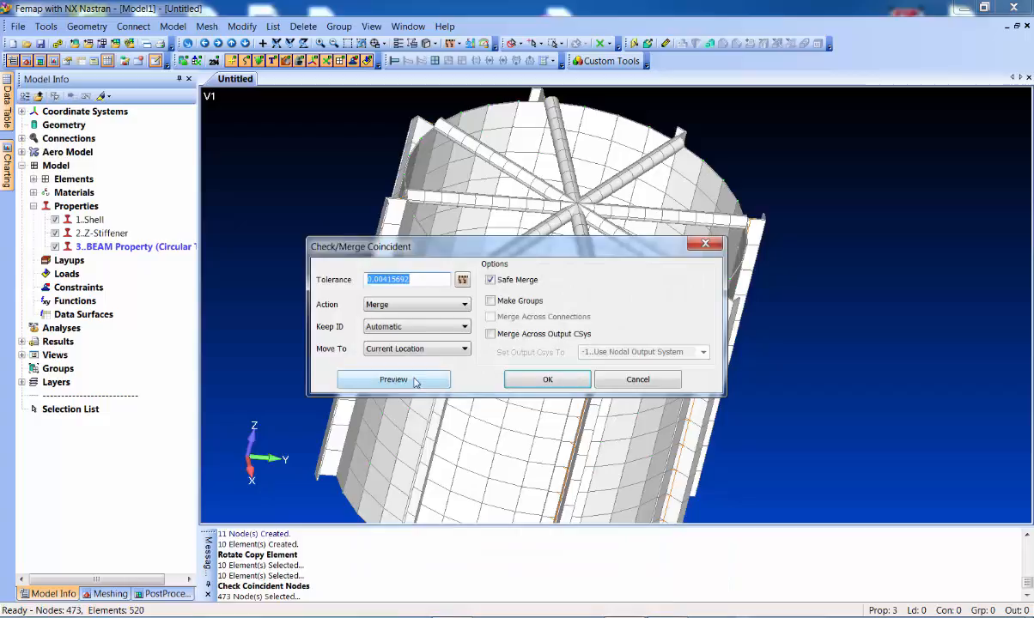
pyautogui.click(407, 379)
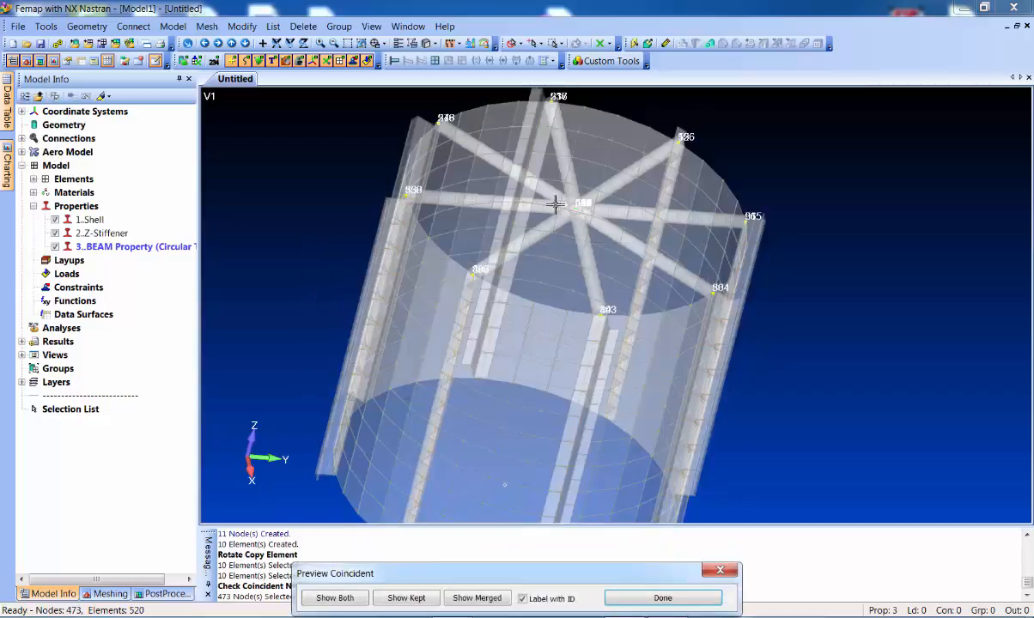
pyautogui.click(671, 599)
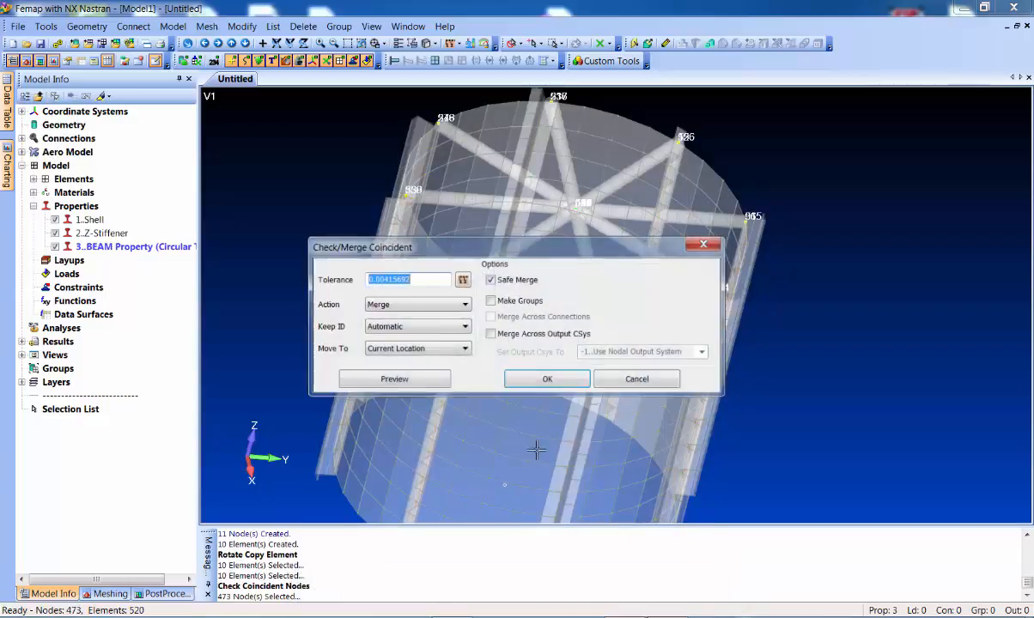
pyautogui.click(546, 379)
# Start an element copy and select all eight tube spokes by their beam property
pyautogui.moveTo(859, 331); pyautogui.dragTo(903, 478, button='middle')
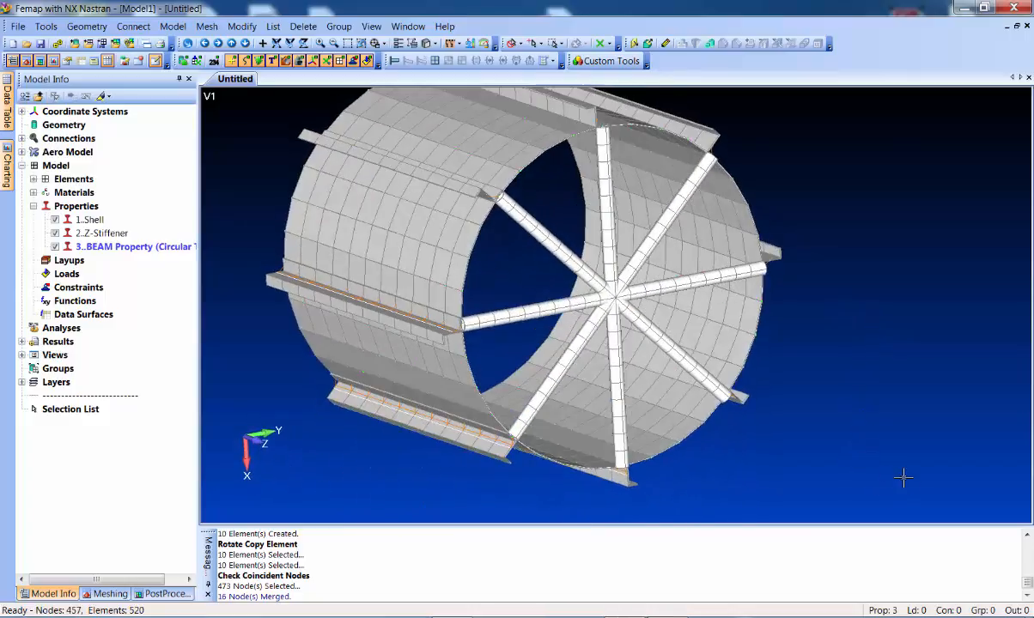
pyautogui.click(207, 26)
pyautogui.moveTo(228, 224)
pyautogui.click(342, 238)
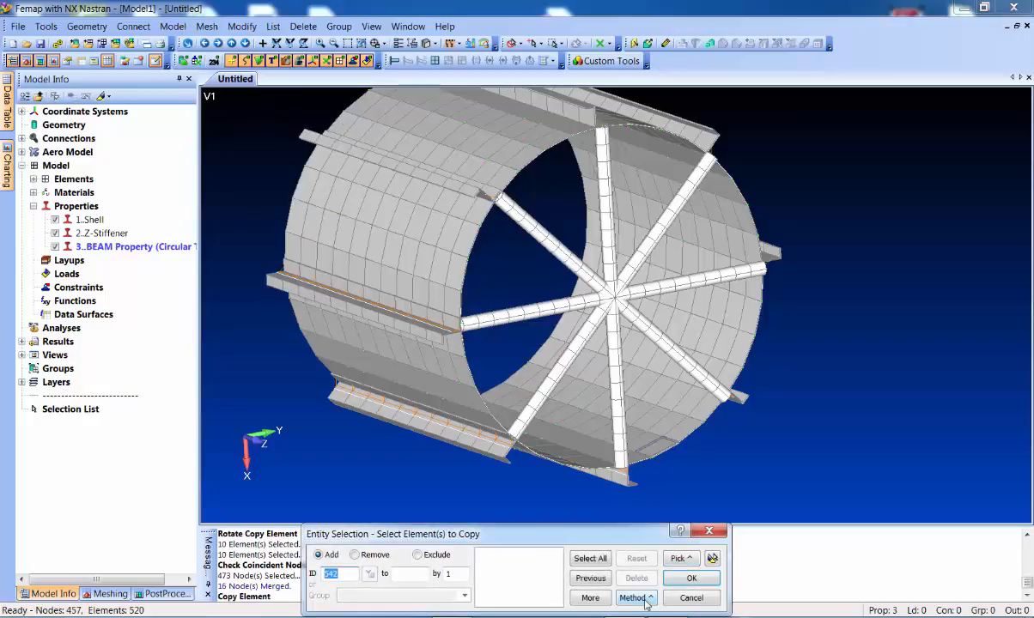
pyautogui.click(644, 601)
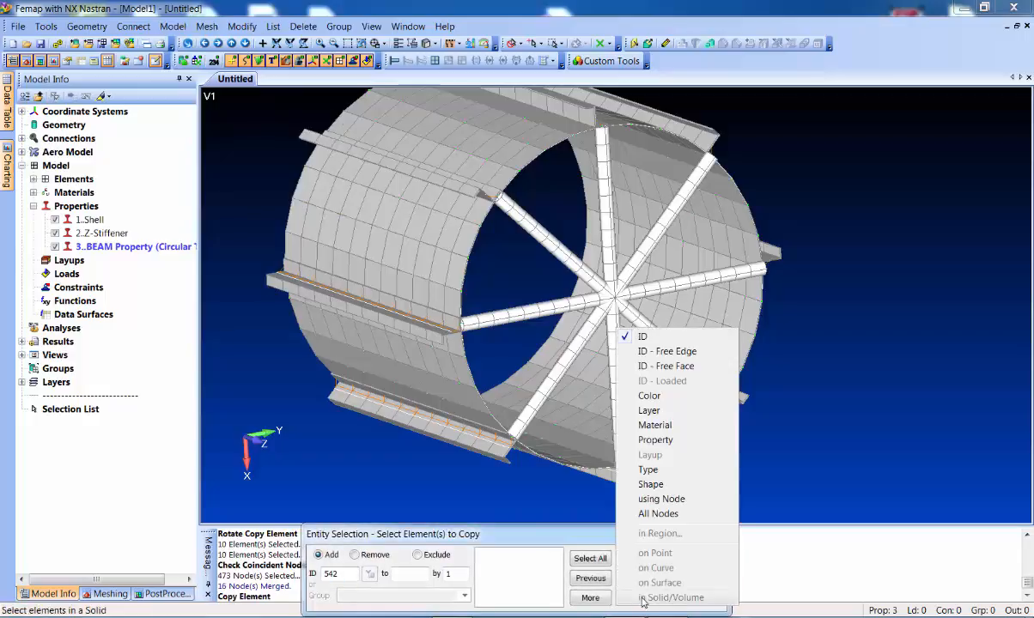
pyautogui.click(655, 440)
pyautogui.click(500, 297)
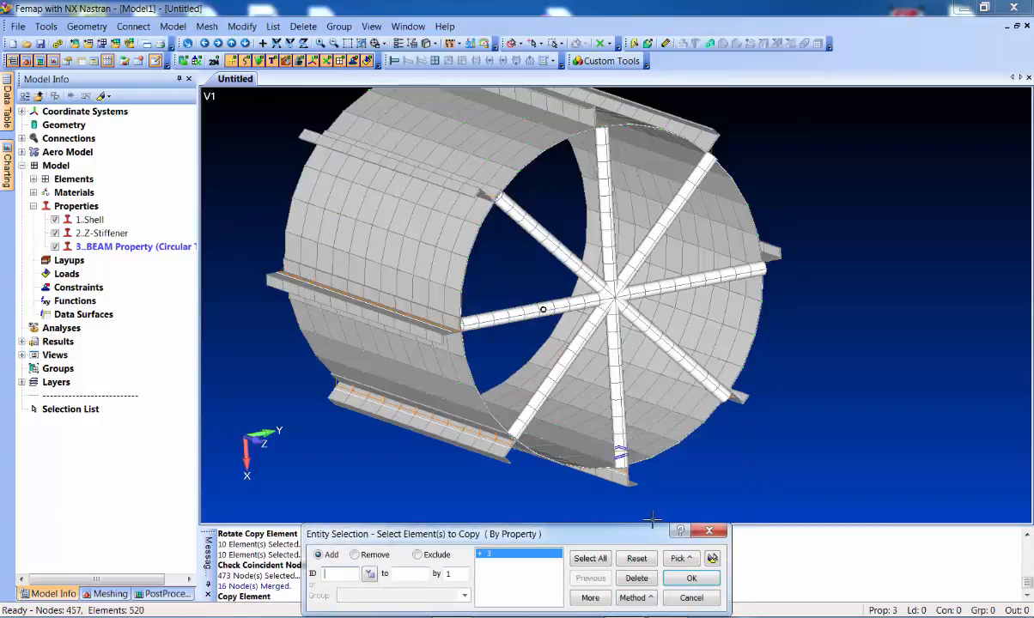
pyautogui.click(685, 578)
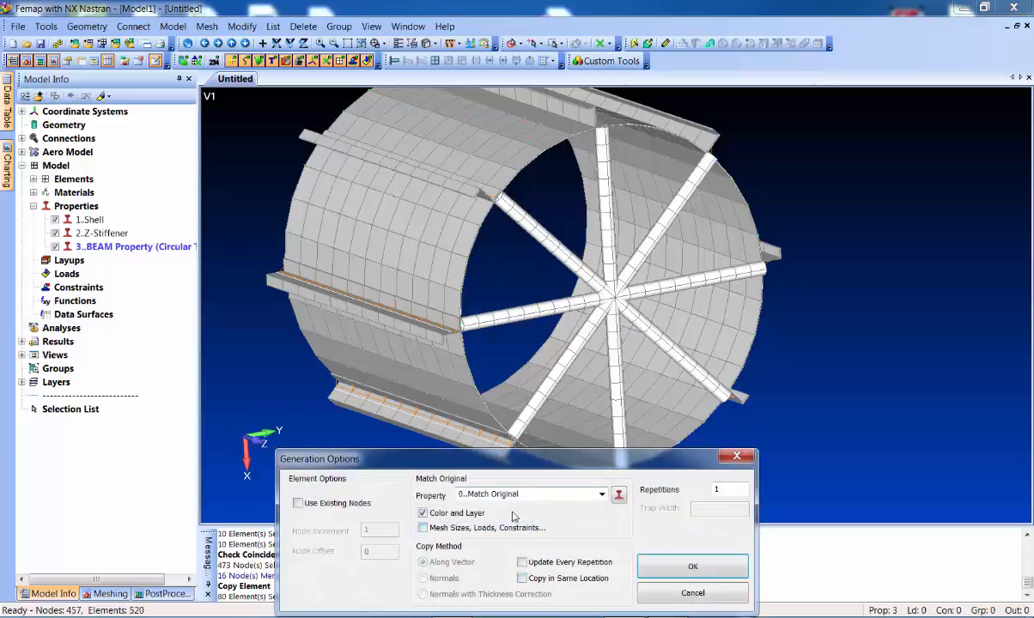
# Copy the spokes once along a vector from a spoke's rim node to the matching node at the cylinder's opposite end
pyautogui.click(712, 569)
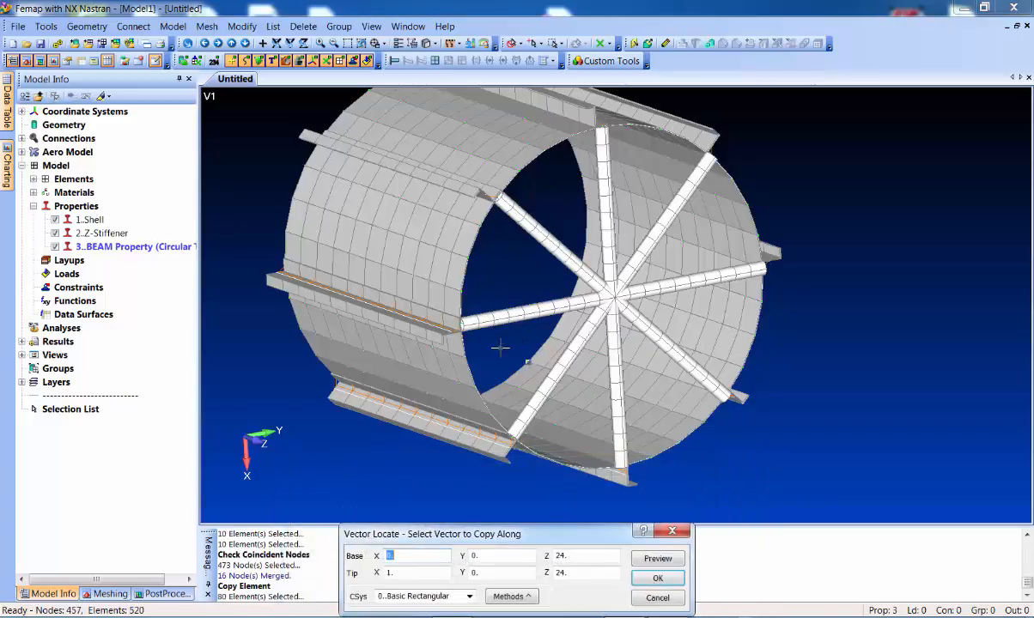
pyautogui.click(460, 326)
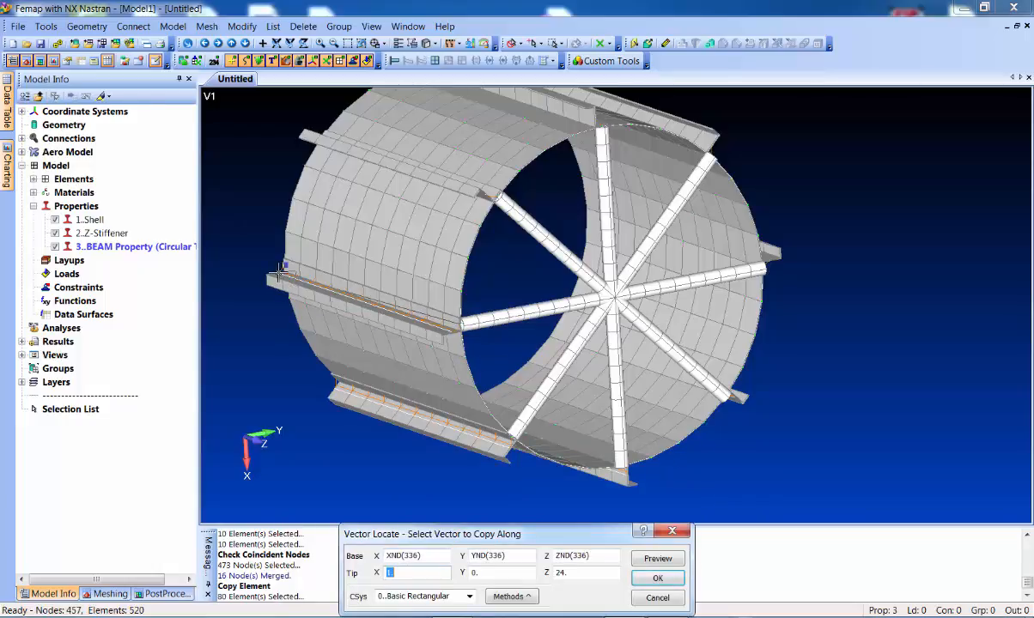
pyautogui.press('Return')
# Check all nodes again for coincidence, preview the matches at the copied spokes' rim ends, and merge them
pyautogui.moveTo(224, 258); pyautogui.dragTo(525, 244, button='middle')
pyautogui.click(45, 26)
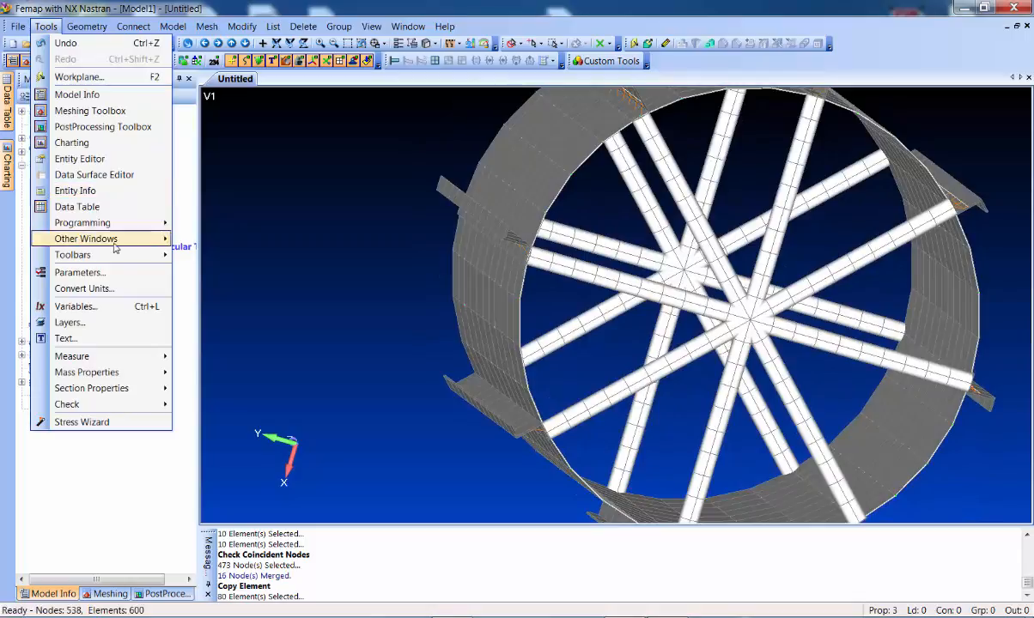
pyautogui.moveTo(129, 404)
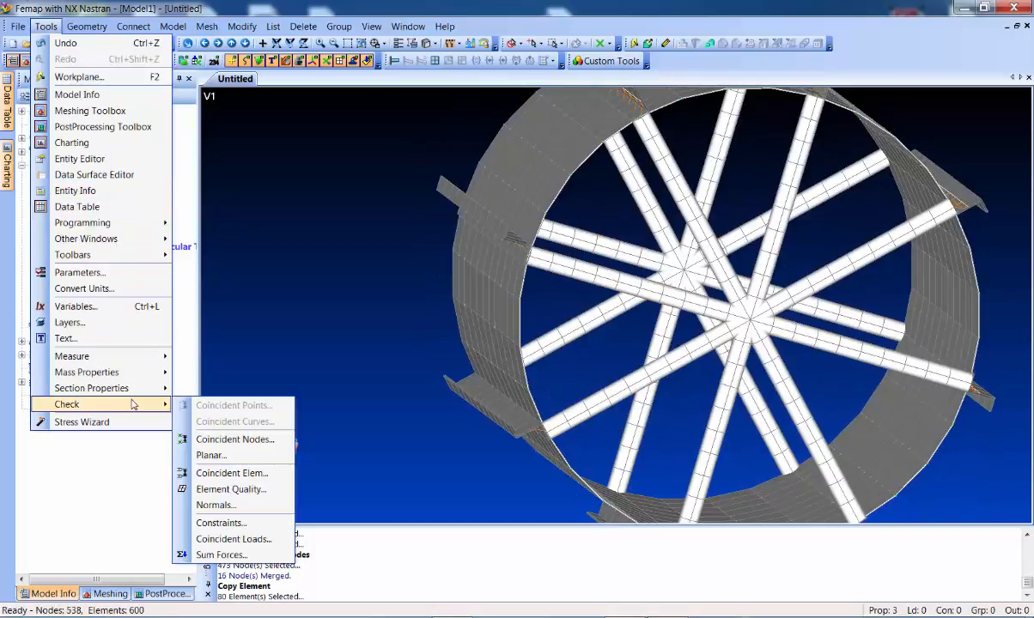
pyautogui.click(247, 441)
pyautogui.click(594, 559)
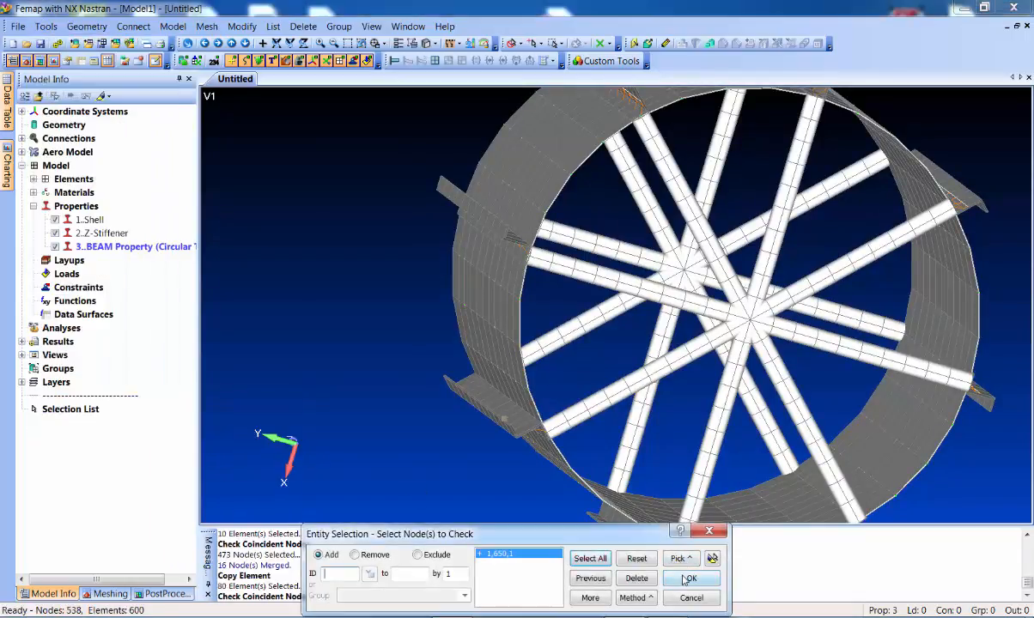
pyautogui.click(692, 578)
pyautogui.click(393, 380)
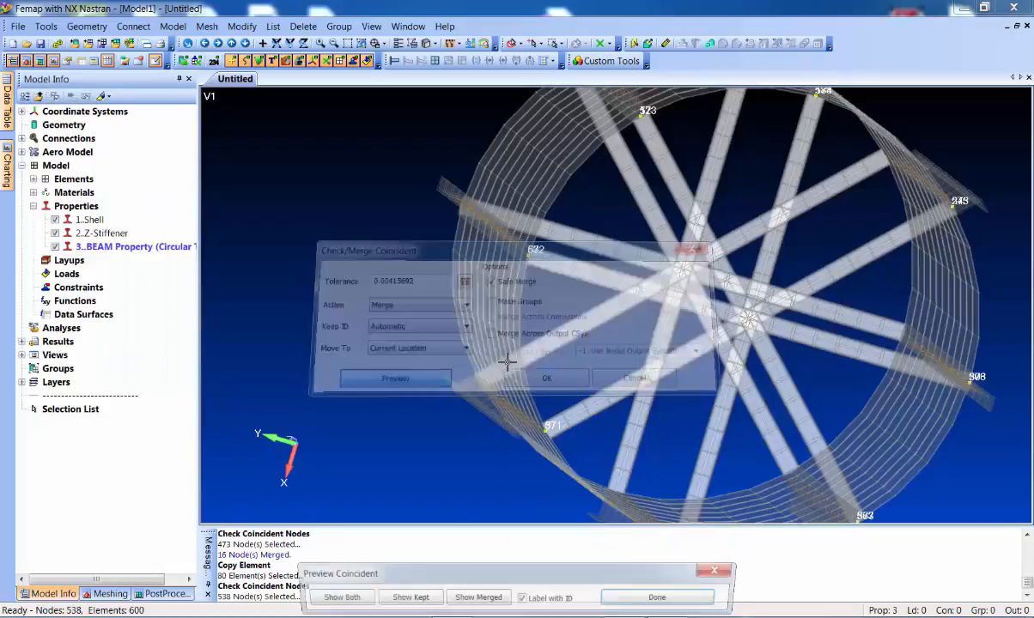
pyautogui.click(663, 599)
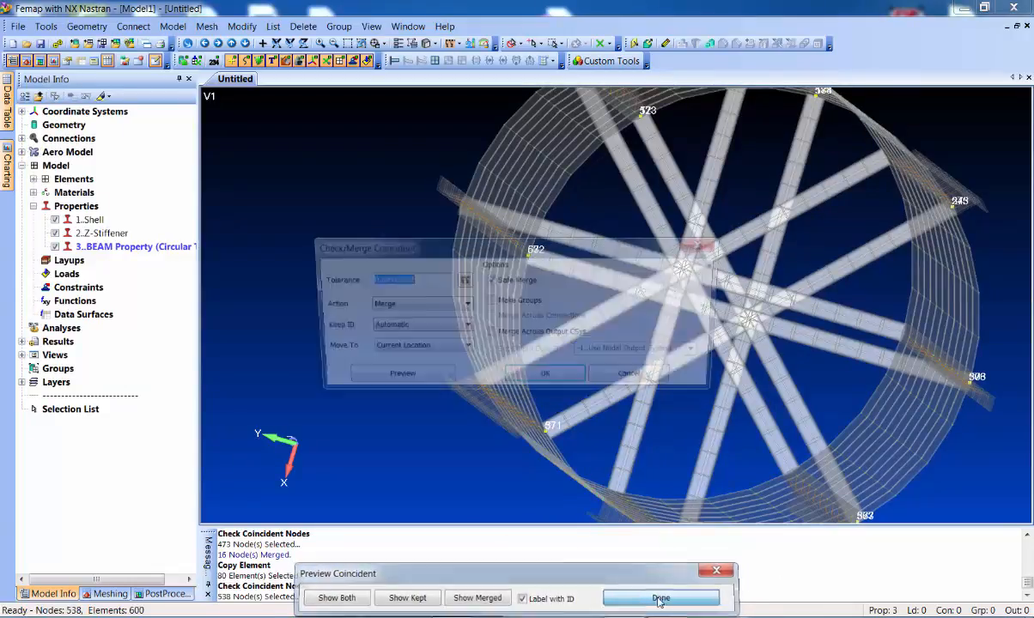
pyautogui.click(565, 383)
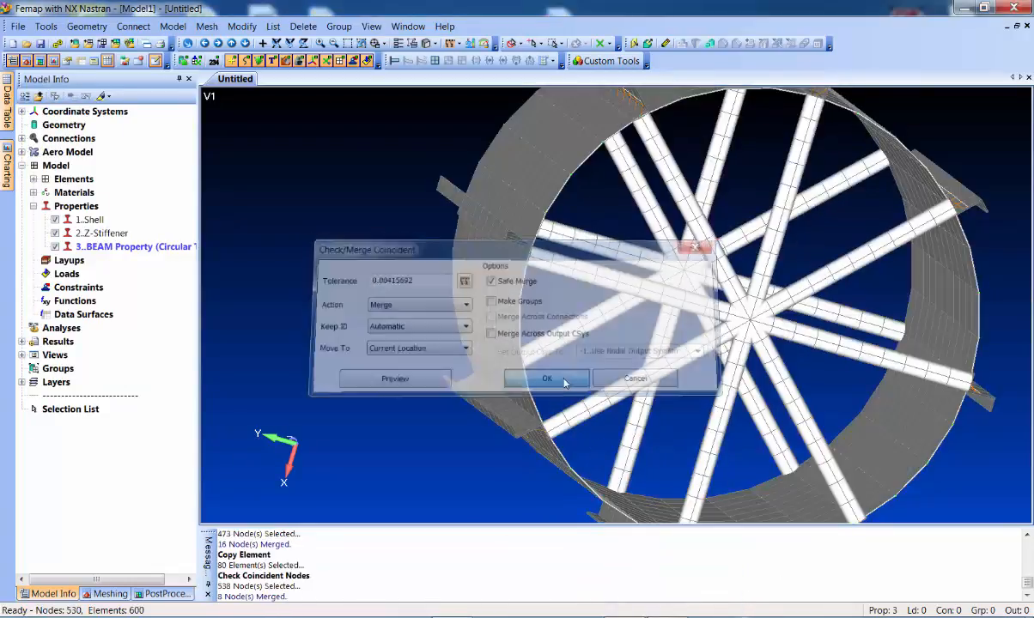
# Turn on the Shrink display so the individual shell and beam elements appear separated
pyautogui.moveTo(429, 307); pyautogui.dragTo(547, 307, button='middle')
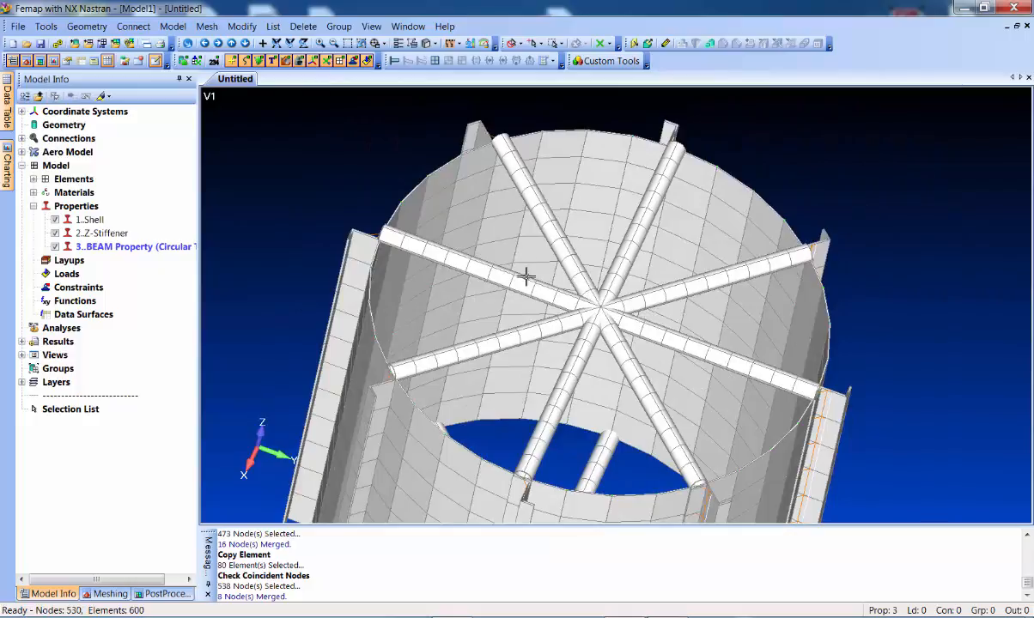
pyautogui.moveTo(631, 337); pyautogui.dragTo(643, 347, button='middle')
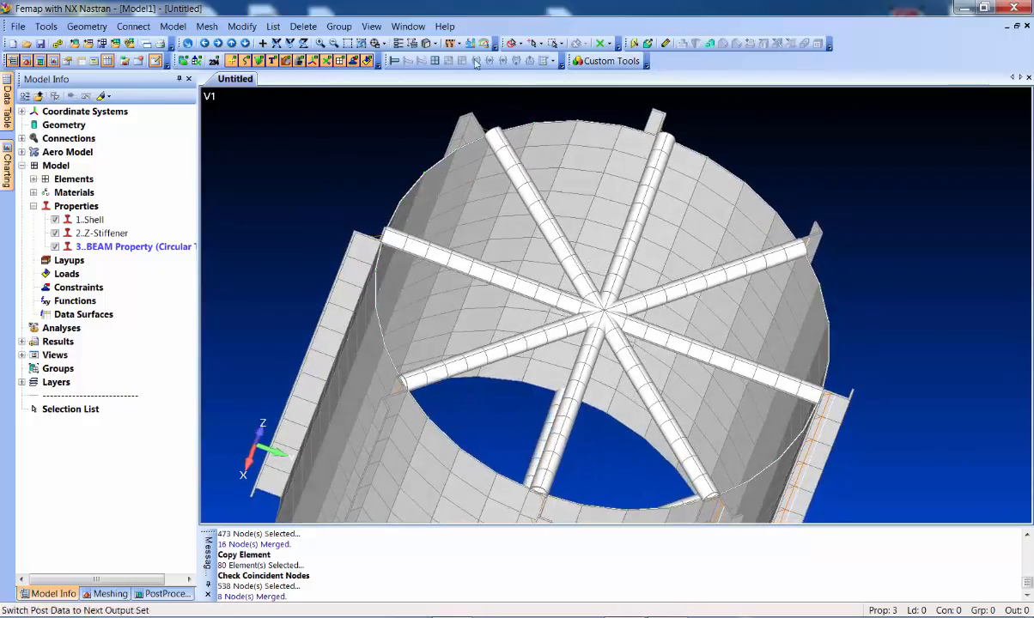
pyautogui.click(429, 42)
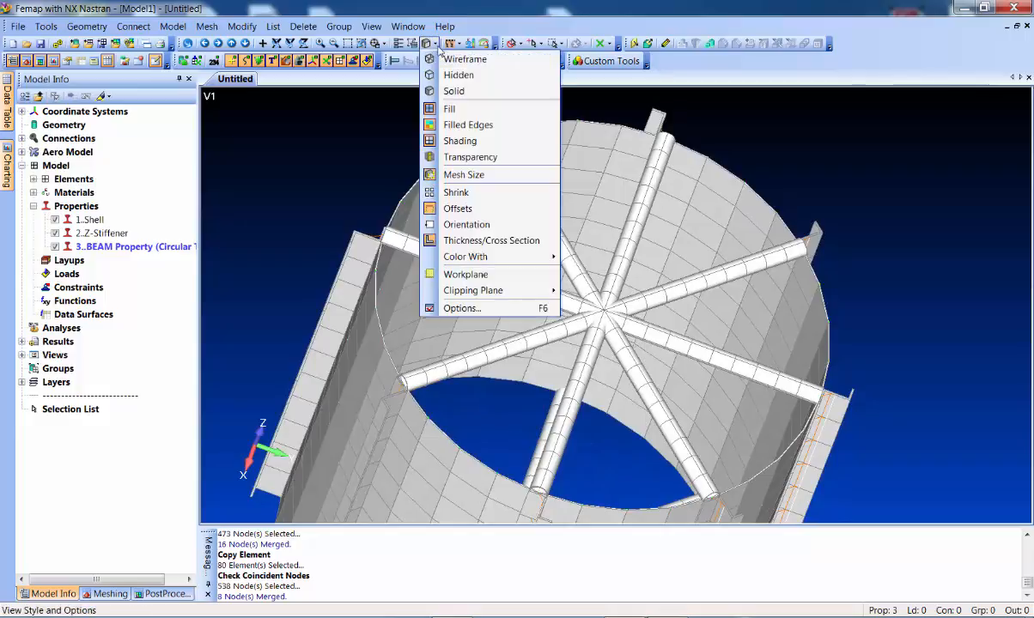
pyautogui.click(473, 192)
pyautogui.moveTo(525, 273); pyautogui.dragTo(490, 160, button='middle')
# Turn off the Thickness/Cross Section display to show the spokes as line elements around the central node
pyautogui.click(436, 44)
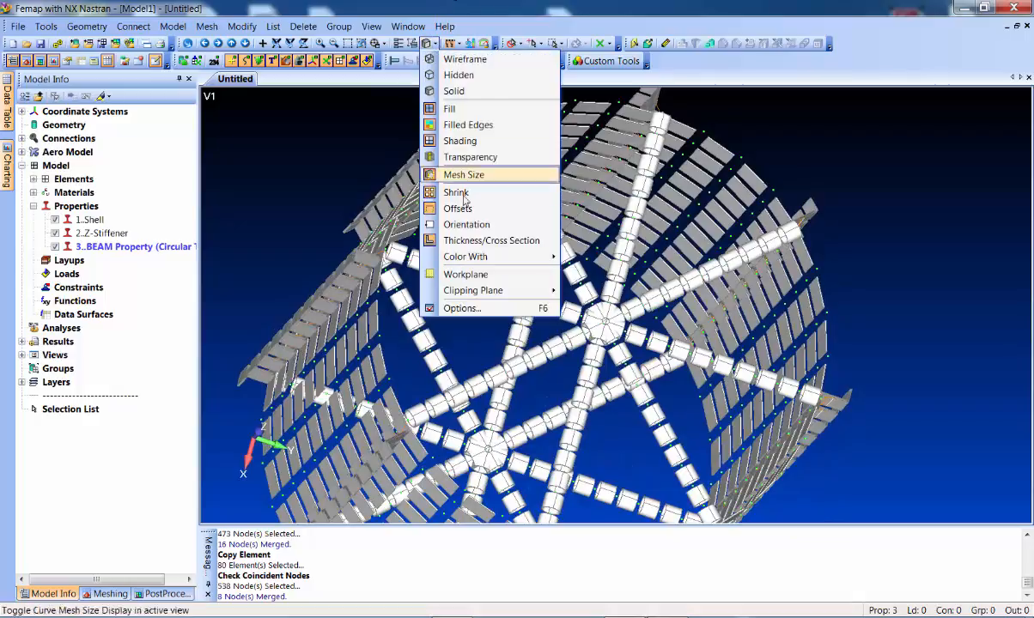
pyautogui.click(468, 238)
pyautogui.scroll(3, 565, 340)
pyautogui.scroll(2, 565, 341)
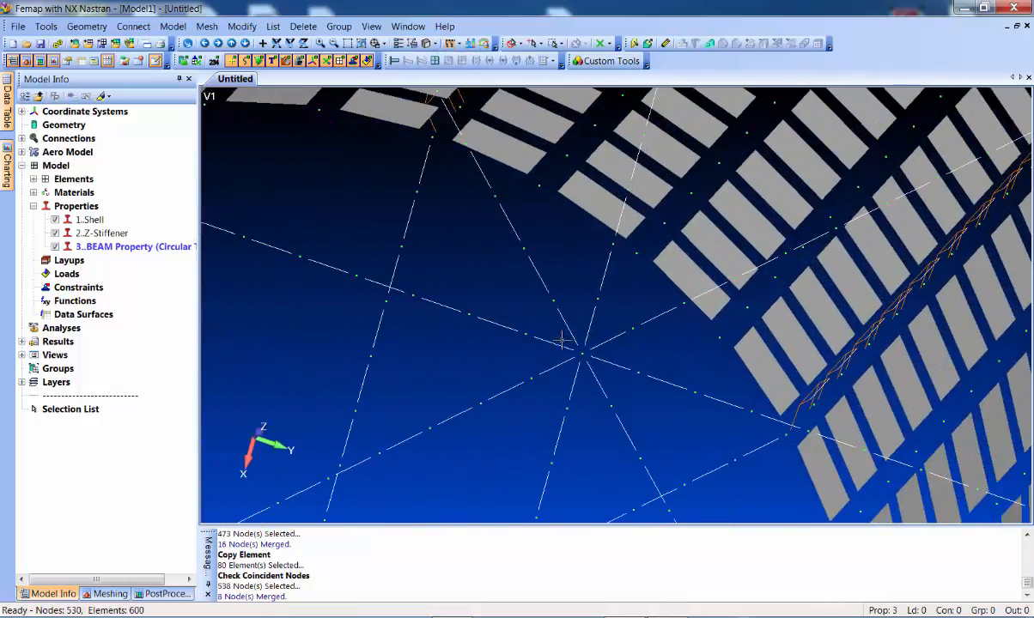
# Start creating an element with the 1..Shell property and change its element type from beam to plate
pyautogui.keyDown('ctrl'); pyautogui.moveTo(541, 356); pyautogui.dragTo(496, 304, button='middle'); pyautogui.keyUp('ctrl')
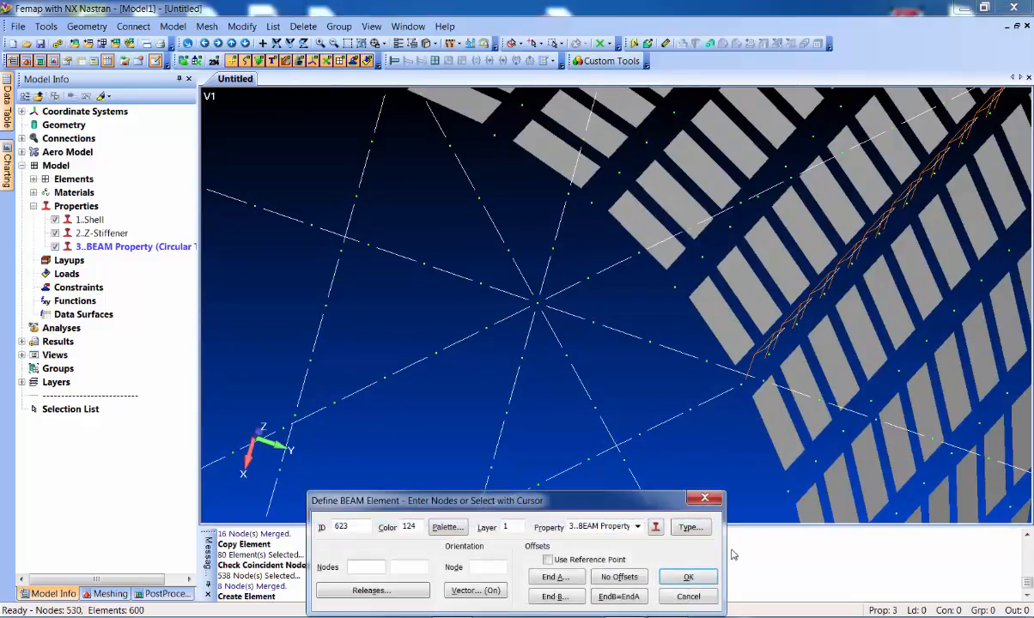
pyautogui.click(601, 526)
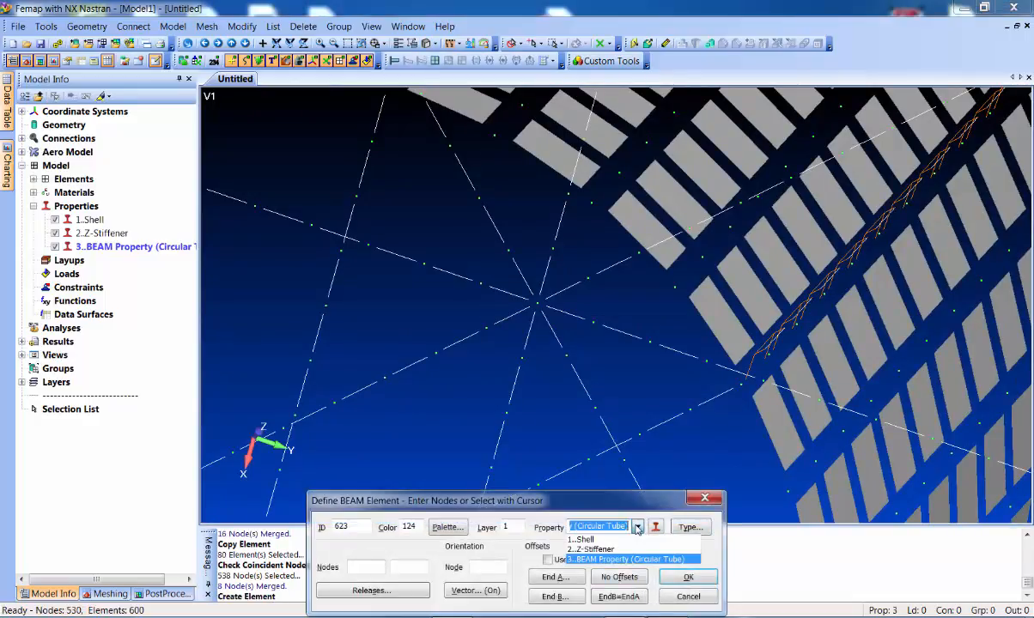
pyautogui.click(603, 539)
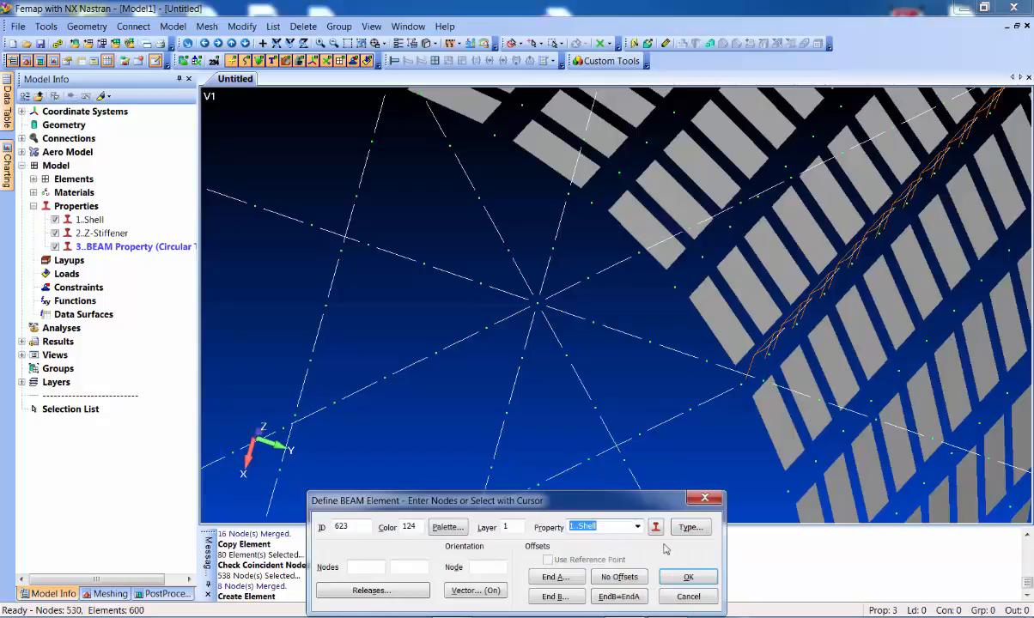
pyautogui.click(687, 527)
pyautogui.click(960, 344)
pyautogui.click(991, 580)
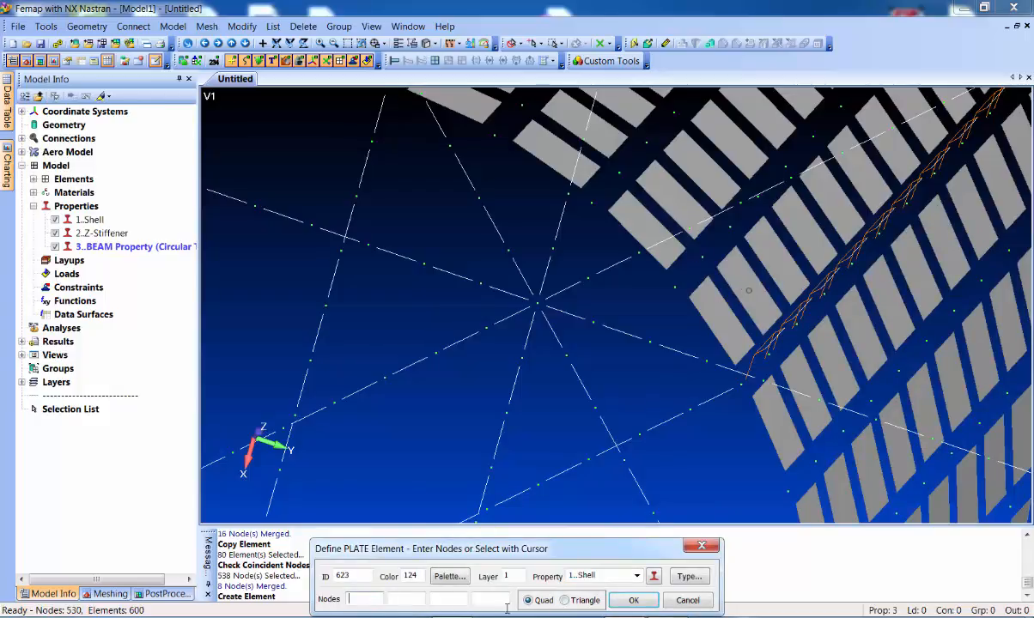
# Create three triangular plate elements with the Shell property, joining the hub's center node to the first nodes on neighbouring spokes
pyautogui.click(580, 603)
pyautogui.click(522, 359)
pyautogui.click(566, 355)
pyautogui.click(537, 312)
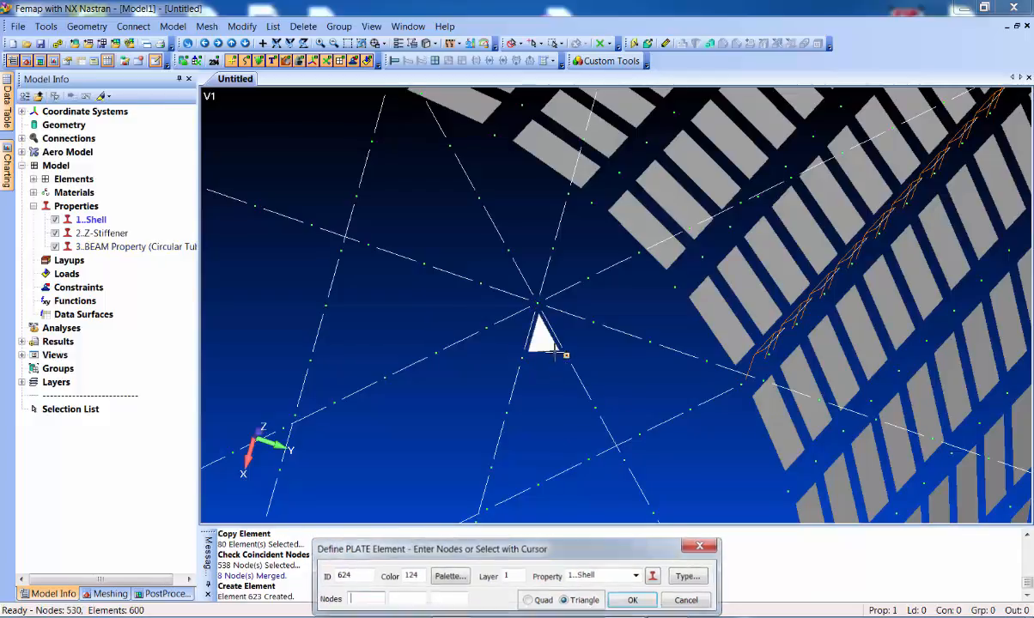
pyautogui.click(539, 305)
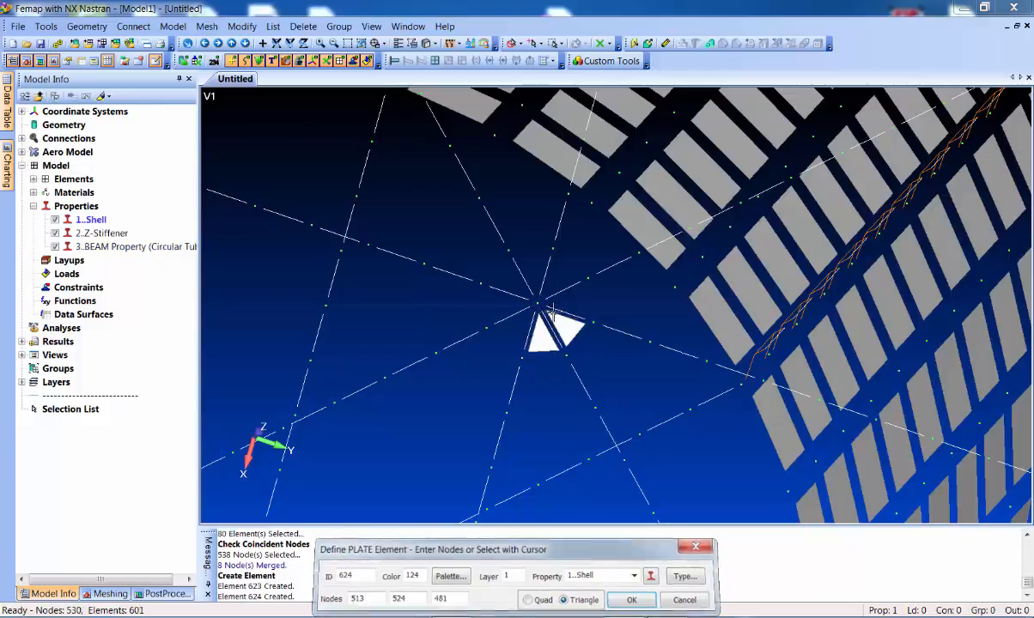
pyautogui.click(587, 279)
pyautogui.click(539, 304)
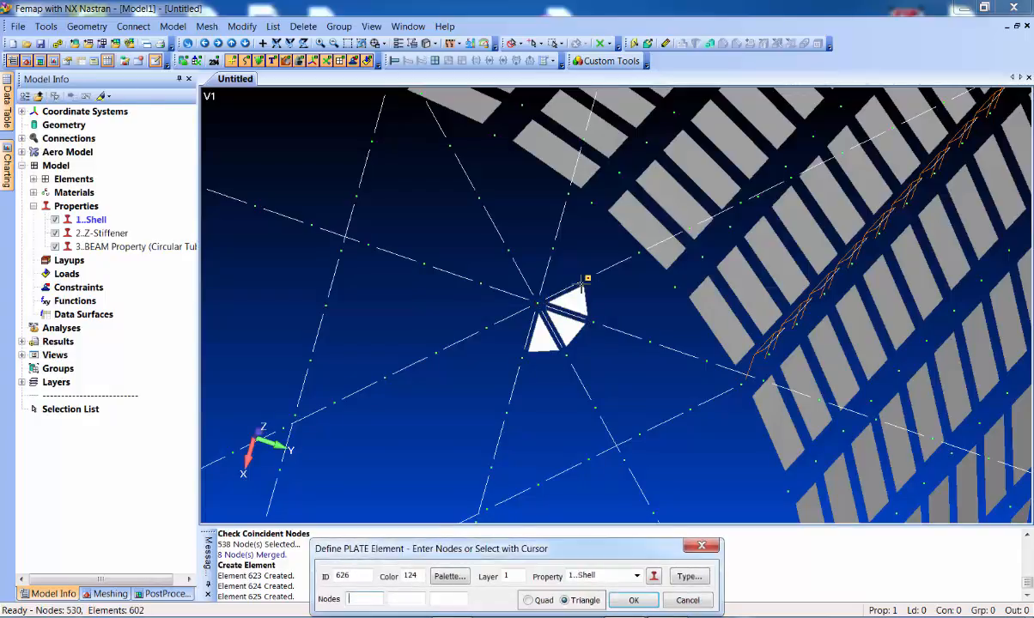
# Continue around the hub with four more triangular Shell plates between the center node and the first spoke nodes
pyautogui.click(552, 249)
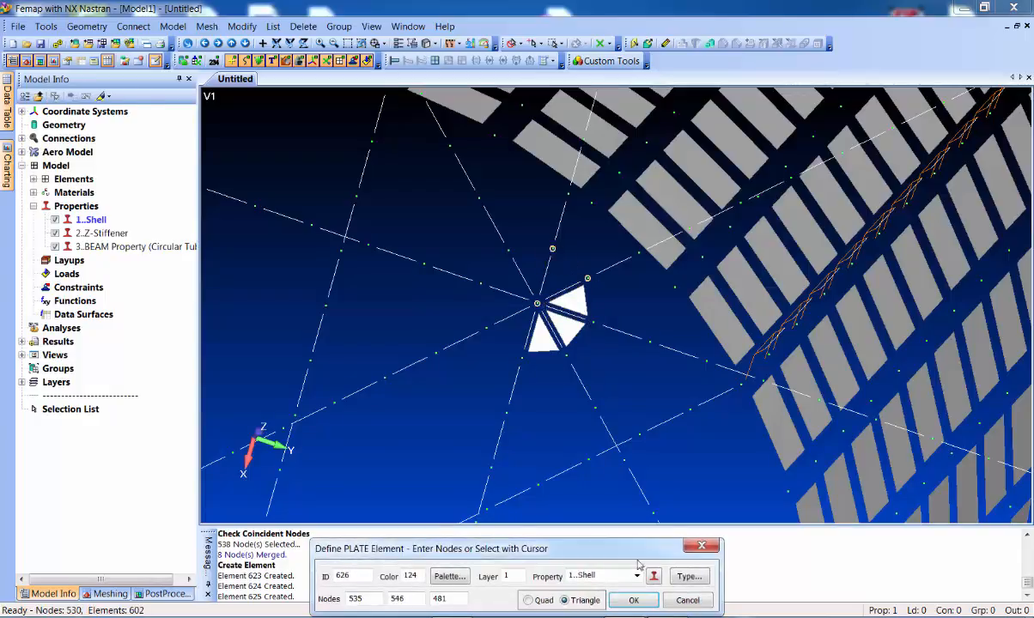
pyautogui.click(634, 600)
pyautogui.click(508, 250)
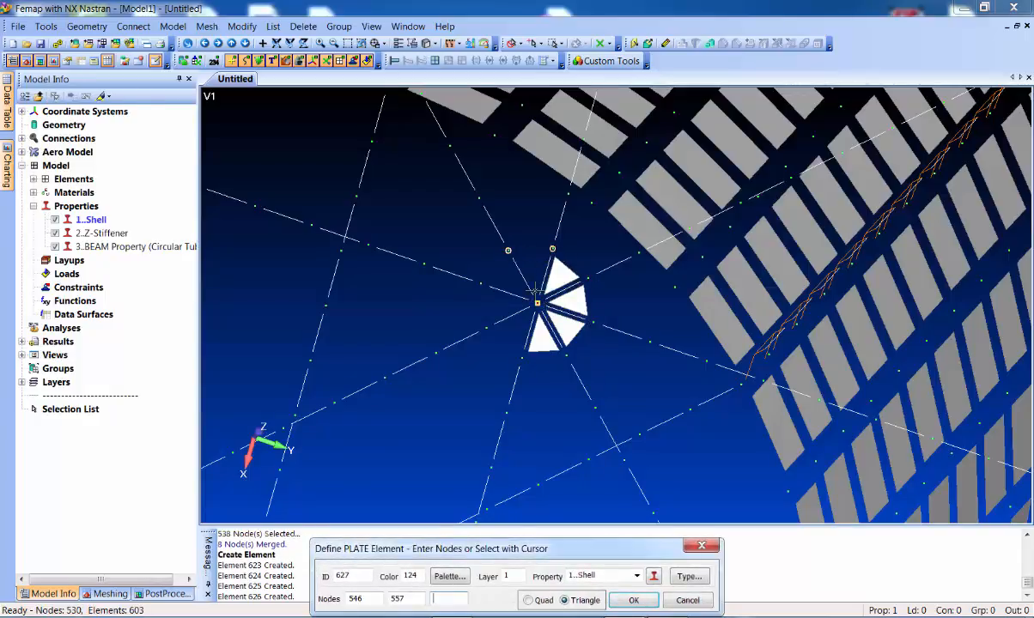
pyautogui.click(535, 292)
pyautogui.click(480, 283)
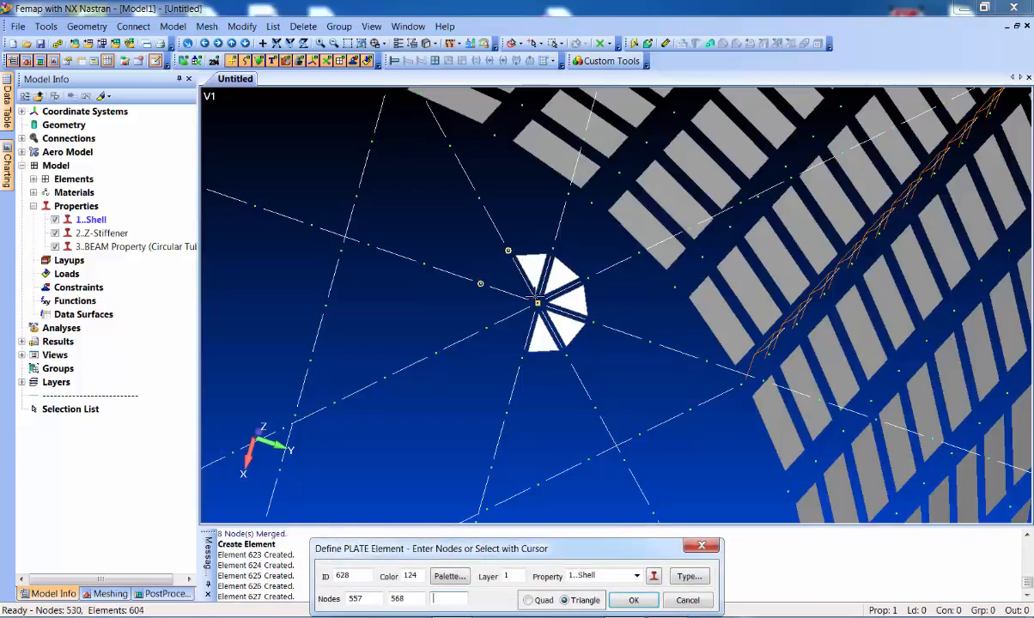
pyautogui.click(536, 302)
pyautogui.click(486, 327)
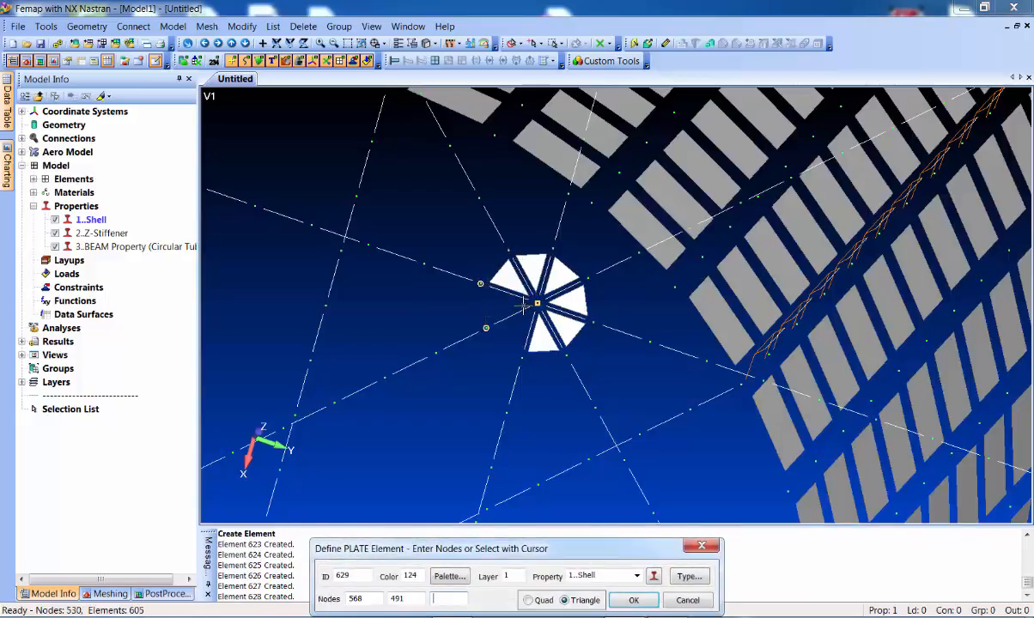
pyautogui.click(536, 302)
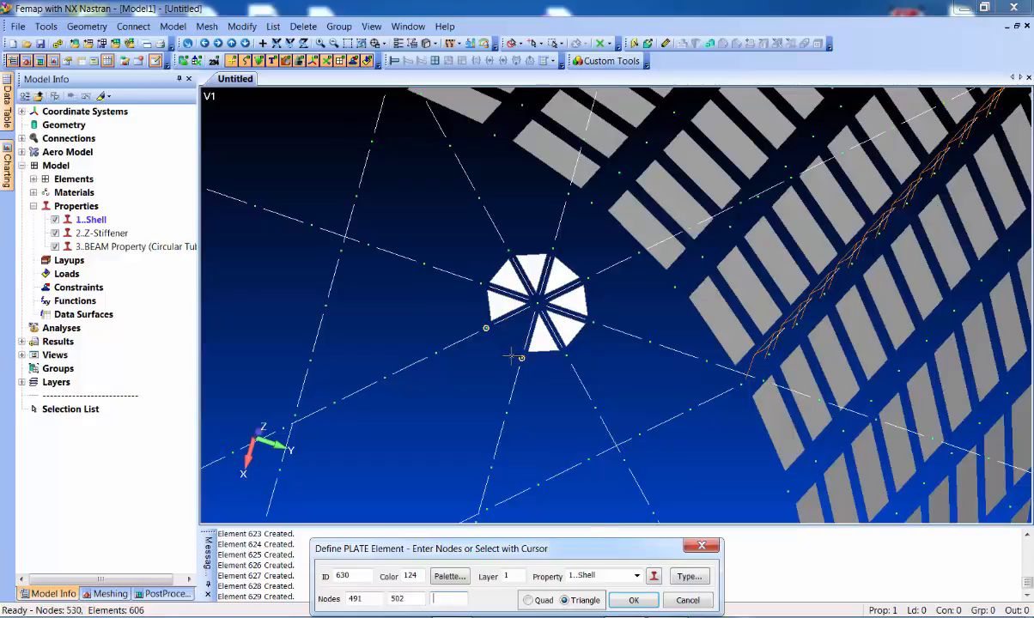
# Dismiss the missing-node creation and close the hub's inner ring with the eighth triangular Shell plate
pyautogui.press('Return')
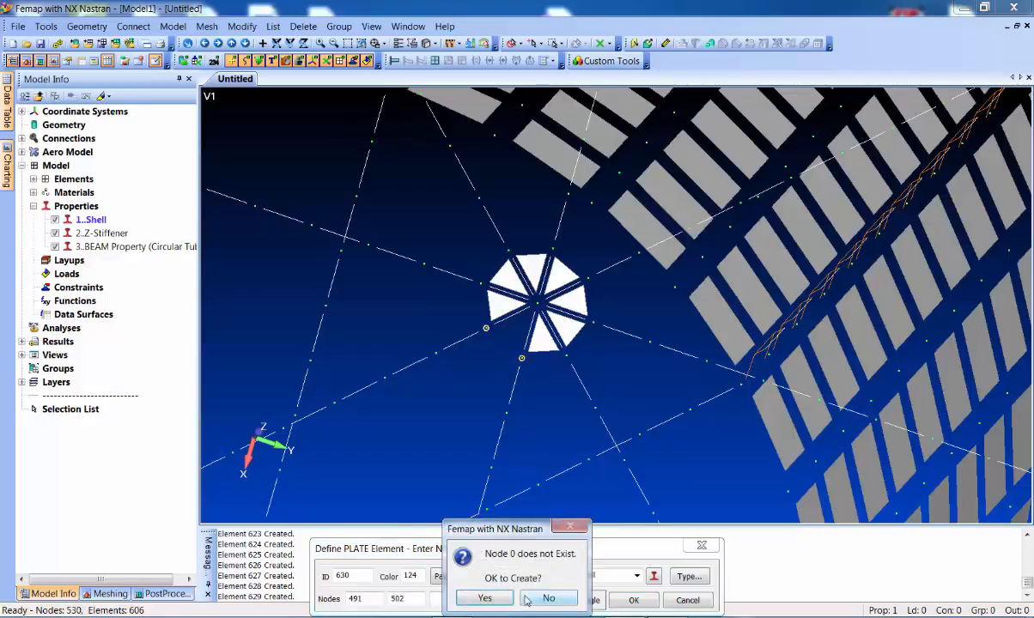
pyautogui.click(482, 599)
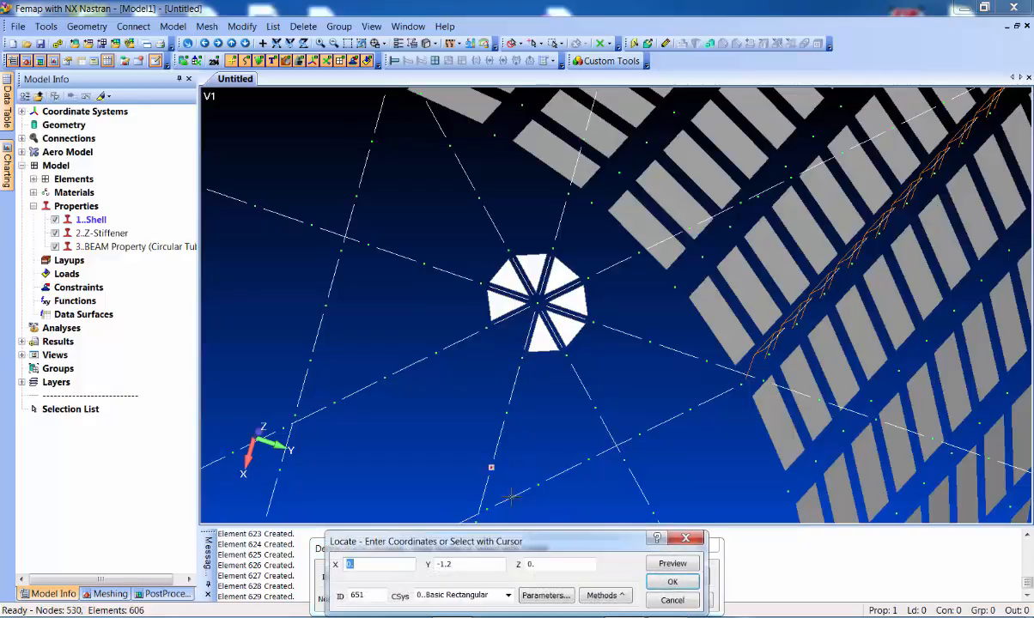
pyautogui.click(672, 582)
pyautogui.click(482, 357)
pyautogui.click(515, 360)
pyautogui.press('Return')
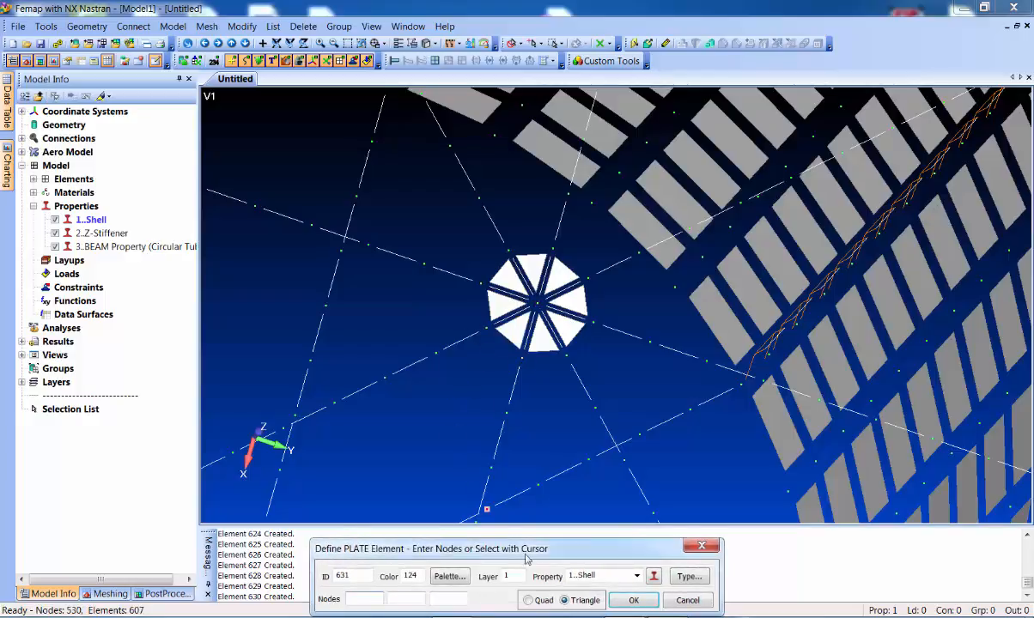
# Switch the plate shape to Quad and create the first two outer-ring plates between the first and second spoke nodes
pyautogui.click(541, 600)
pyautogui.click(506, 413)
pyautogui.click(574, 392)
pyautogui.click(566, 365)
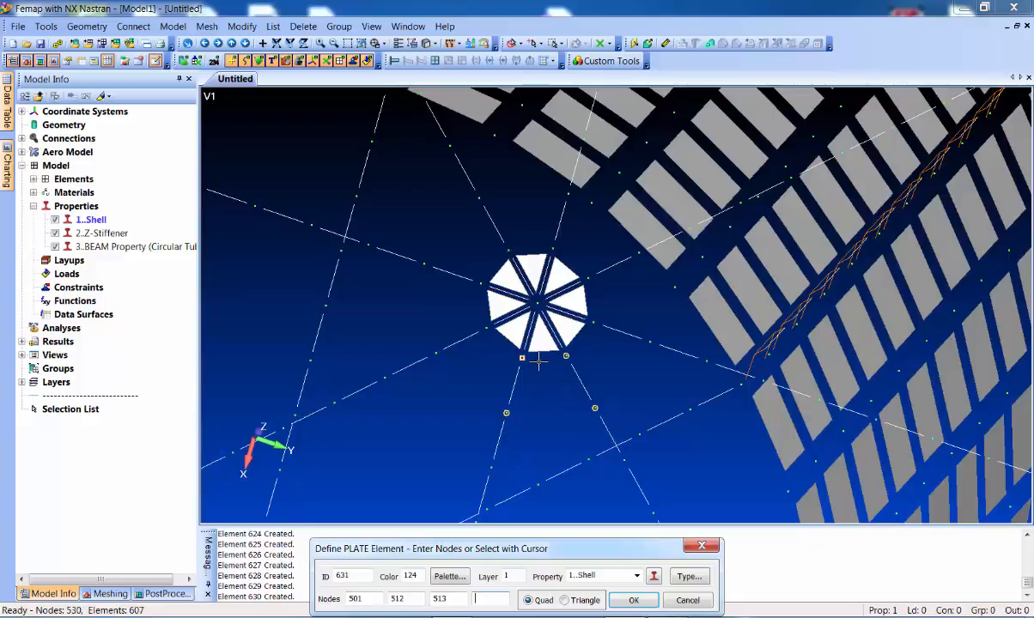
pyautogui.click(528, 360)
pyautogui.press('Return')
pyautogui.click(591, 405)
pyautogui.click(633, 355)
pyautogui.click(599, 330)
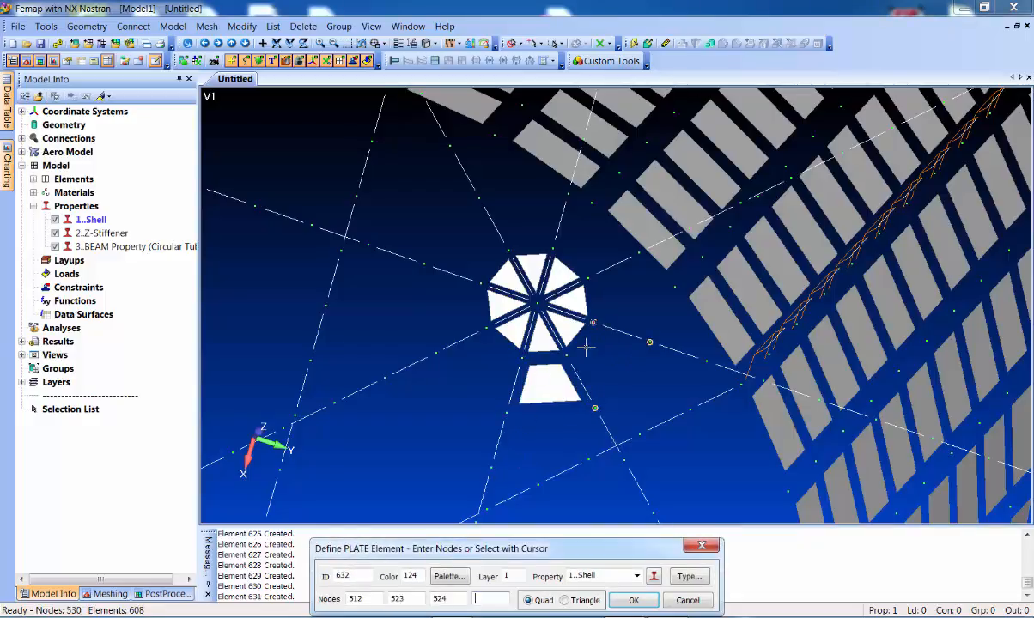
pyautogui.click(580, 354)
pyautogui.press('Return')
# Create the third and fourth quad Shell plates of the hub's outer ring between the next neighbouring spokes
pyautogui.click(650, 342)
pyautogui.click(630, 279)
pyautogui.click(599, 277)
pyautogui.click(594, 337)
pyautogui.press('Return')
pyautogui.moveTo(594, 337); pyautogui.dragTo(557, 292, button='middle')
pyautogui.click(584, 279)
pyautogui.click(636, 253)
pyautogui.click(566, 194)
pyautogui.click(549, 249)
pyautogui.press('Return')
# Create the fifth and sixth quad Shell plates continuing around the hub's outer ring
pyautogui.click(549, 249)
pyautogui.click(566, 194)
pyautogui.click(475, 198)
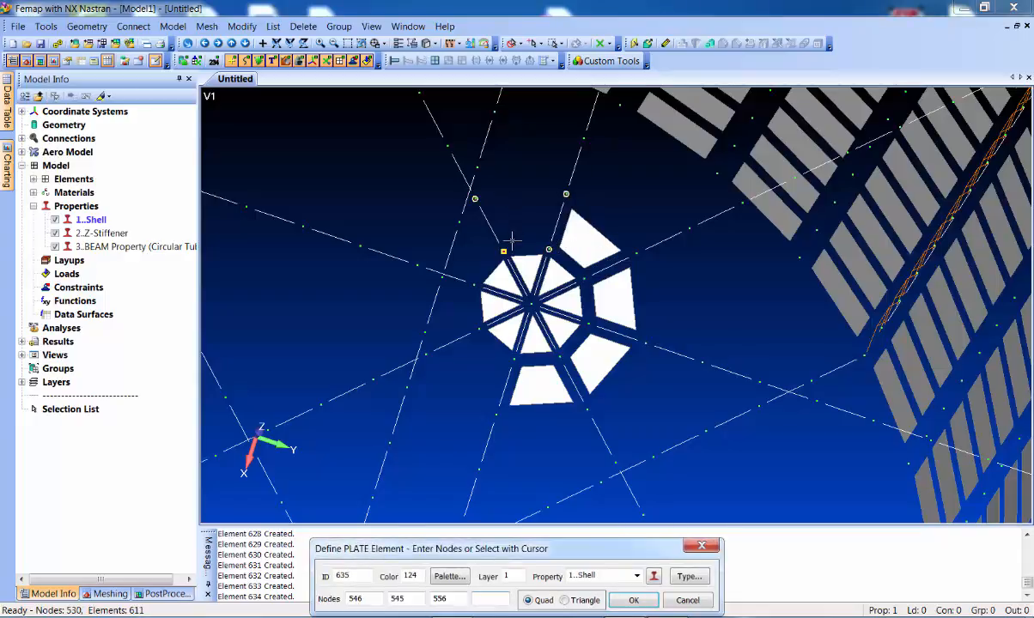
pyautogui.click(503, 251)
pyautogui.press('Return')
pyautogui.click(503, 251)
pyautogui.click(475, 198)
pyautogui.click(416, 264)
pyautogui.click(442, 266)
pyautogui.press('Return')
# Complete the hub's outer ring with the seventh and eighth quad Shell plates and end element creation
pyautogui.click(416, 265)
pyautogui.click(425, 354)
pyautogui.click(478, 329)
pyautogui.press('Return')
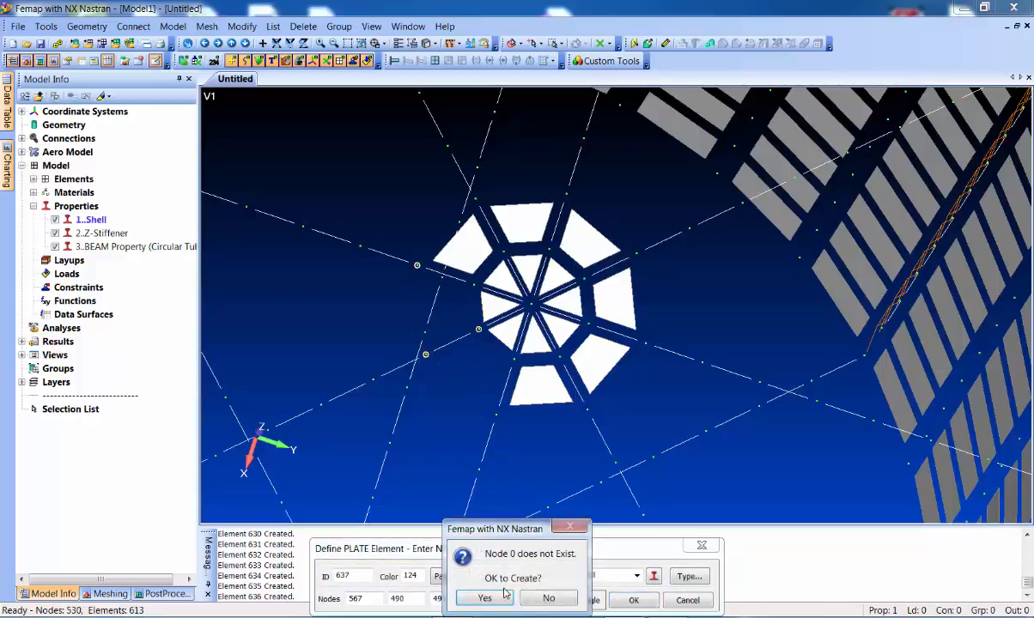
pyautogui.click(546, 597)
pyautogui.click(473, 284)
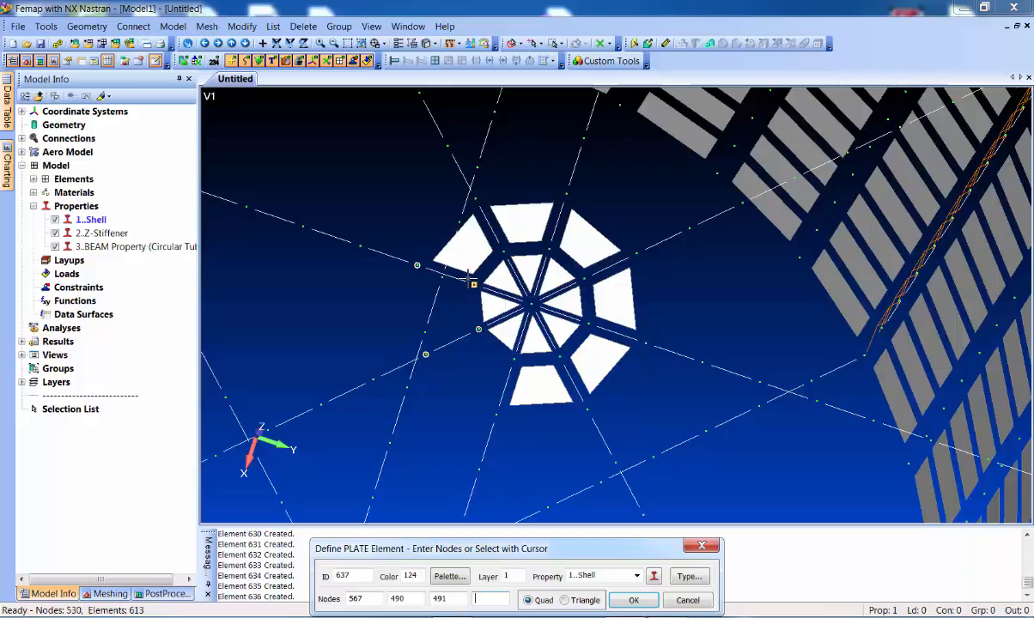
pyautogui.click(635, 602)
pyautogui.click(425, 354)
pyautogui.click(495, 414)
pyautogui.click(633, 600)
pyautogui.moveTo(548, 481)
pyautogui.mouseDown(button='middle')
pyautogui.moveTo(587, 483)
pyautogui.moveTo(551, 510)
pyautogui.moveTo(538, 456)
pyautogui.mouseUp(button='middle')
pyautogui.scroll(-5, 537, 456)
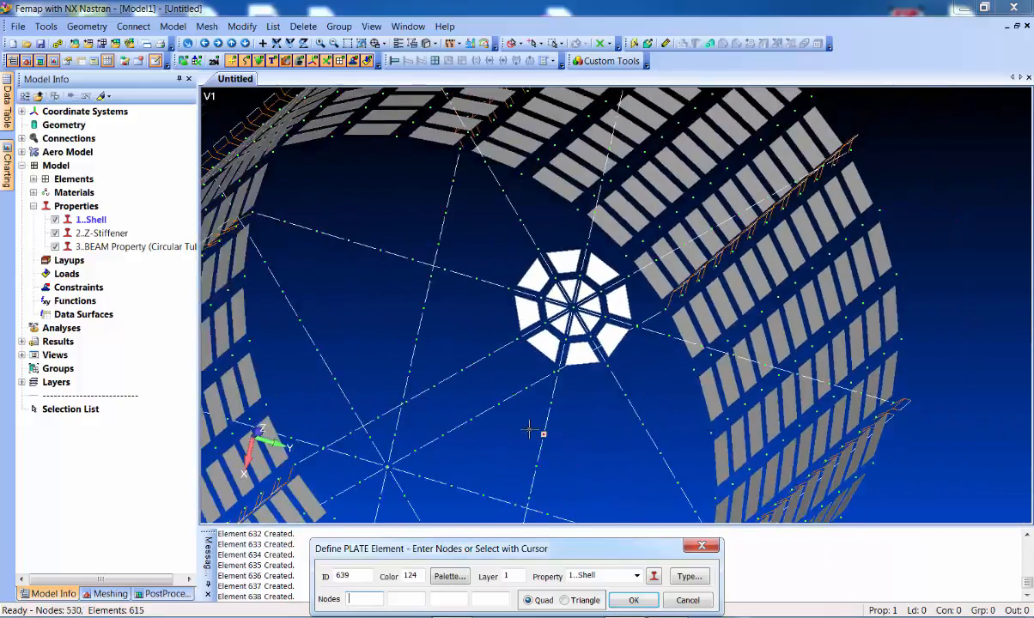
pyautogui.click(696, 603)
pyautogui.moveTo(583, 412); pyautogui.dragTo(588, 415, button='middle')
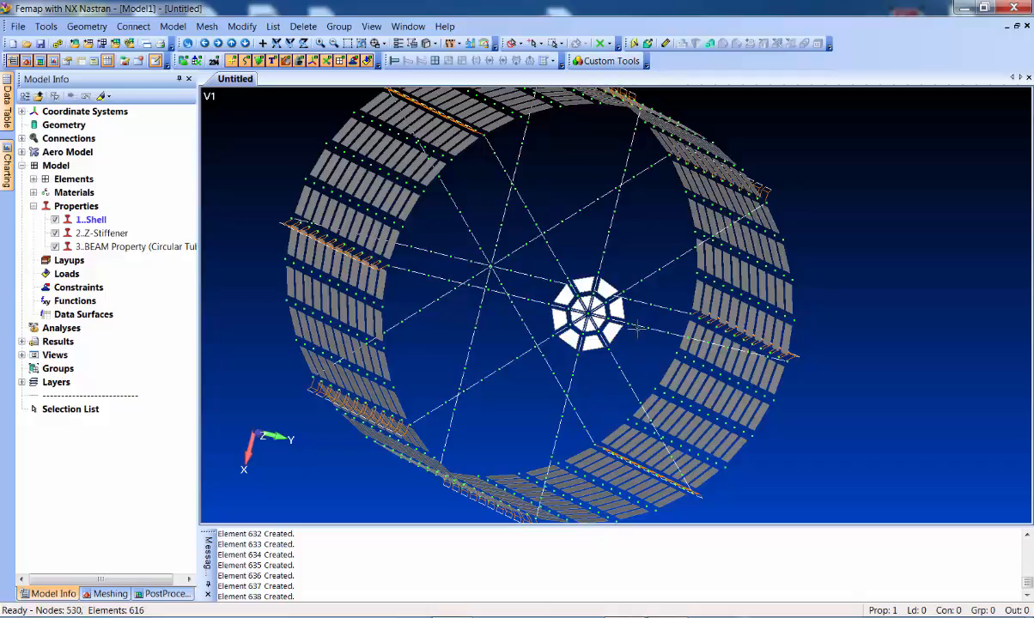
# Start an element copy, hide the Z-Stiffener and circular-tube beam elements, and select all 16 hub plates
pyautogui.click(207, 26)
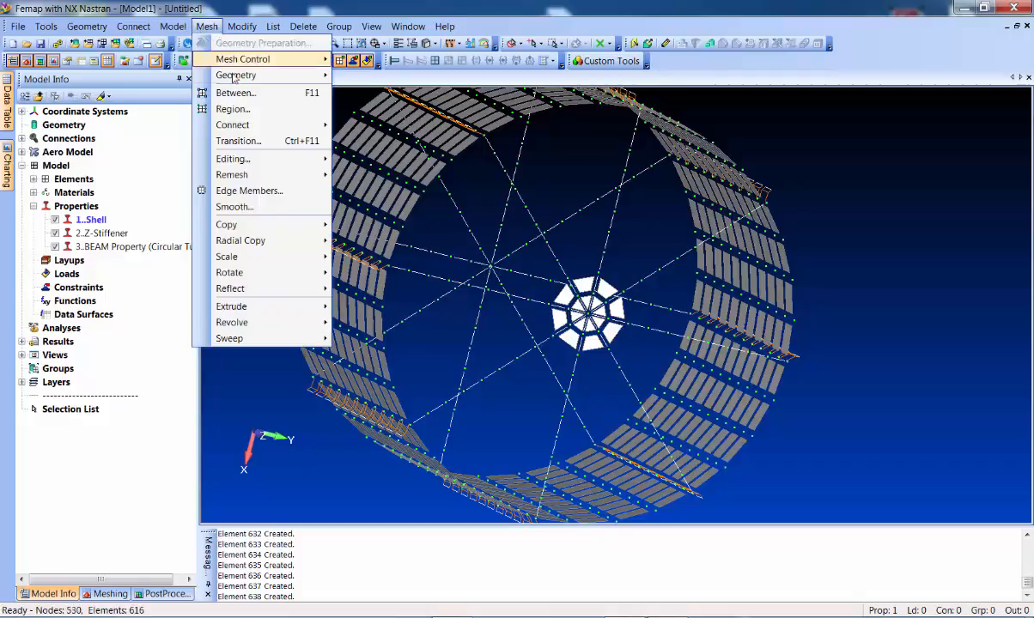
pyautogui.moveTo(283, 224)
pyautogui.click(347, 244)
pyautogui.scroll(2, 550, 308)
pyautogui.moveTo(550, 308); pyautogui.dragTo(516, 301, button='middle')
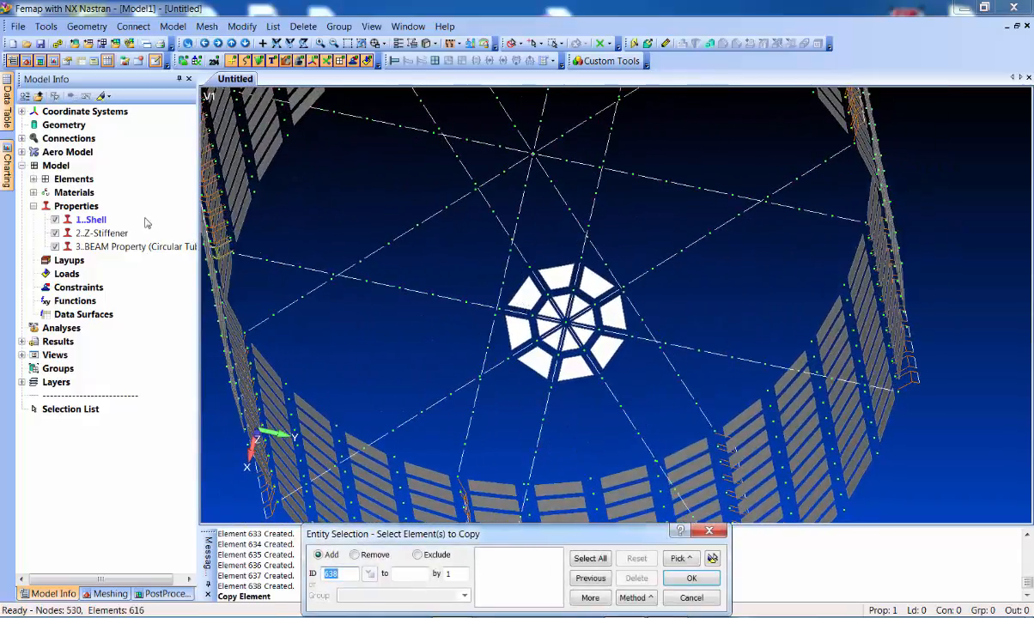
pyautogui.click(55, 232)
pyautogui.click(55, 246)
pyautogui.moveTo(519, 290); pyautogui.dragTo(549, 295, button='middle')
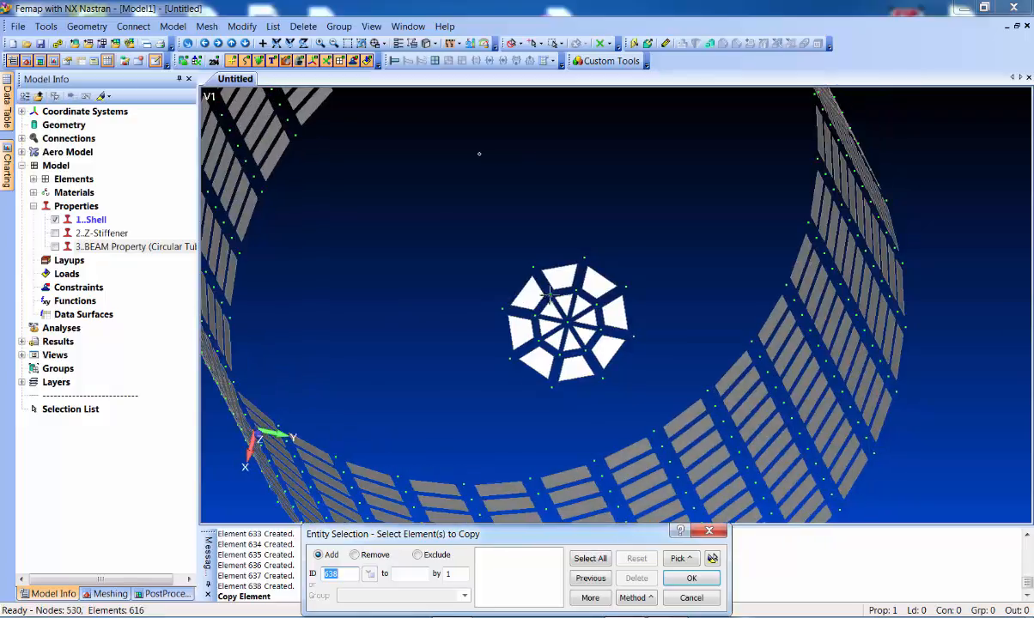
pyautogui.moveTo(438, 208); pyautogui.dragTo(620, 384)
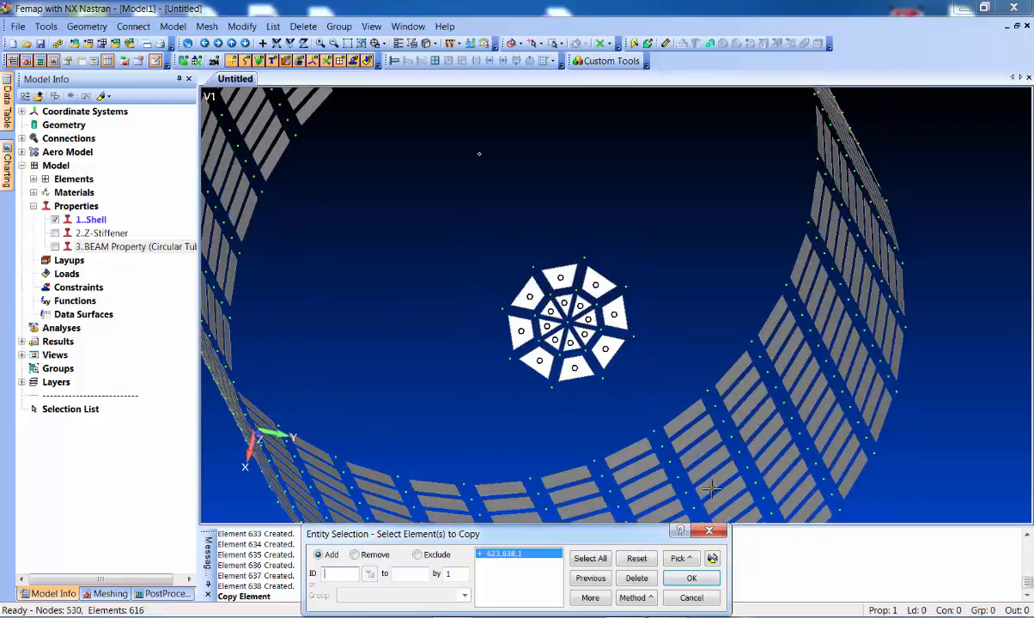
pyautogui.click(691, 577)
# Show the stiffeners and spokes again and copy the hub plates once from their center node to the opposite spoke center node
pyautogui.click(55, 232)
pyautogui.click(54, 246)
pyautogui.moveTo(527, 368); pyautogui.dragTo(500, 328, button='middle')
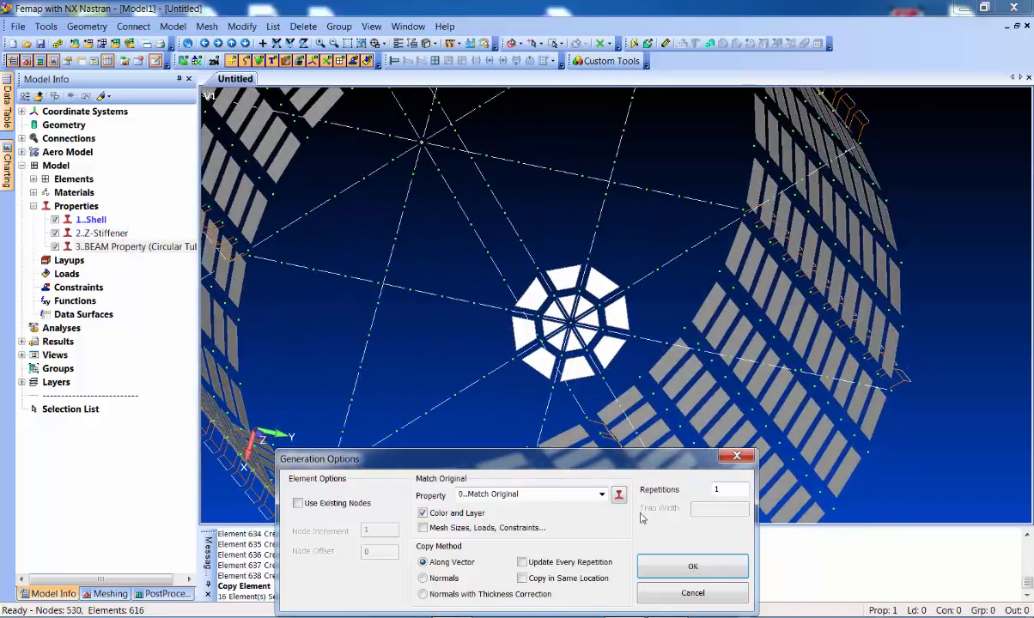
pyautogui.click(690, 566)
pyautogui.click(422, 141)
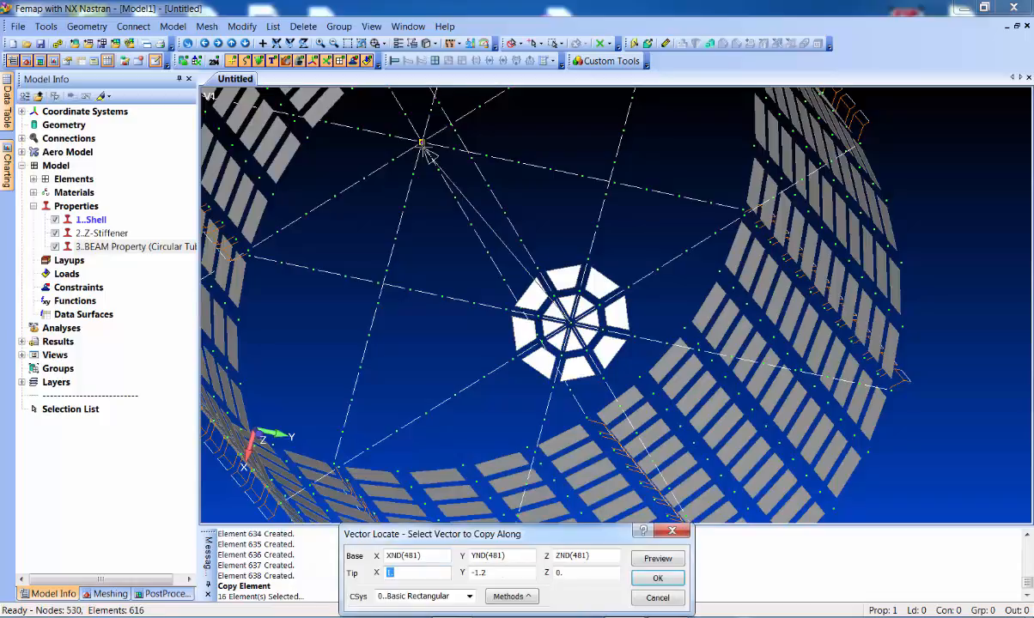
pyautogui.doubleClick(422, 143)
pyautogui.scroll(-3, 414, 236)
pyautogui.moveTo(298, 232)
pyautogui.mouseDown(button='middle')
pyautogui.moveTo(316, 189)
pyautogui.moveTo(300, 203)
pyautogui.moveTo(312, 224)
pyautogui.mouseUp(button='middle')
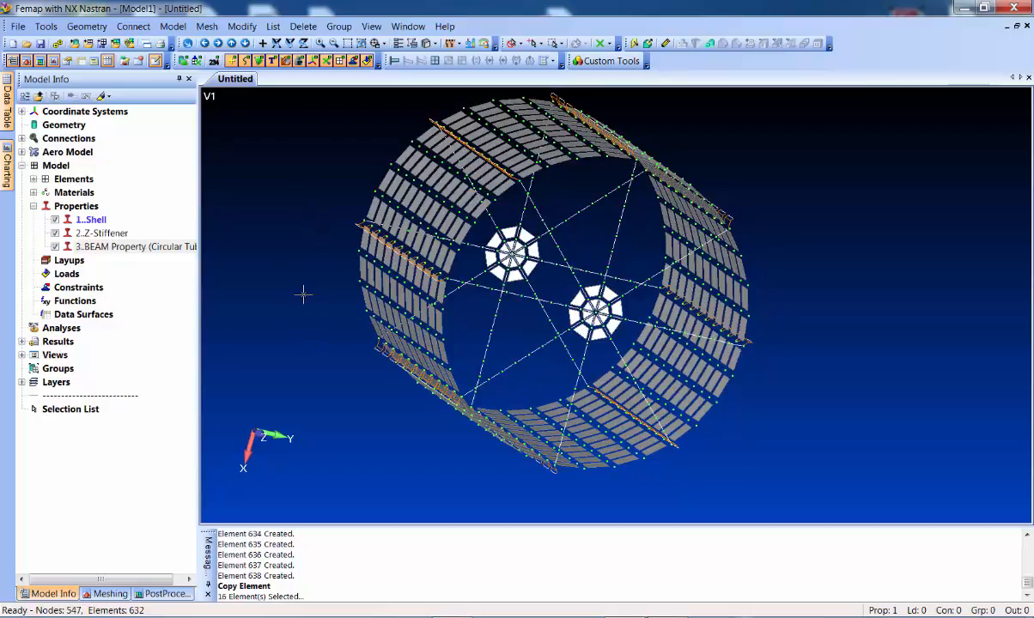
# Check all nodes for coincidence, preview the matches at the copied hub plates, and merge them
pyautogui.click(46, 26)
pyautogui.moveTo(154, 403)
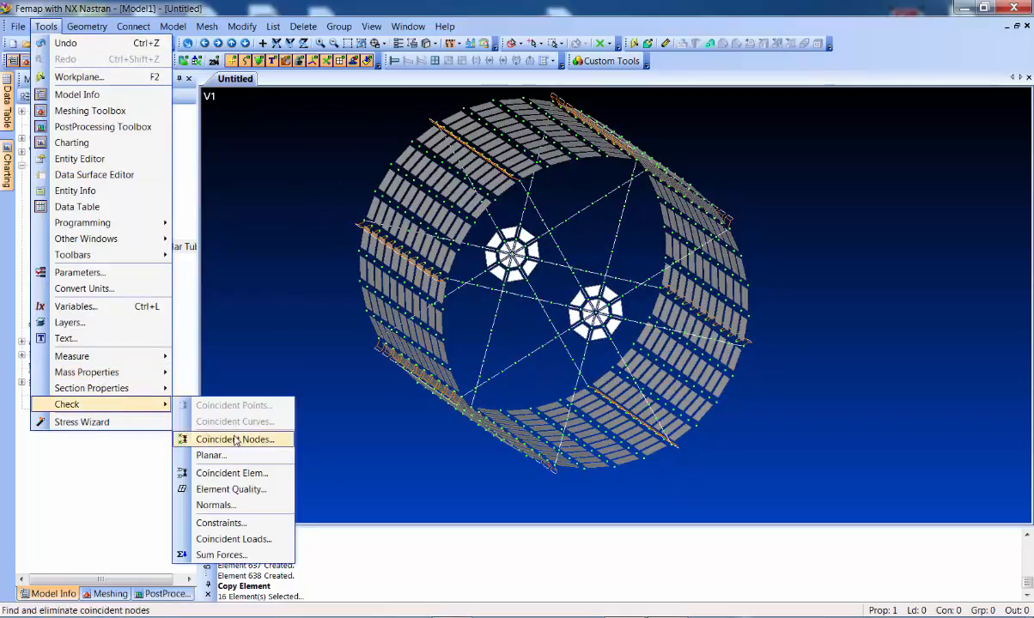
pyautogui.click(222, 438)
pyautogui.click(580, 559)
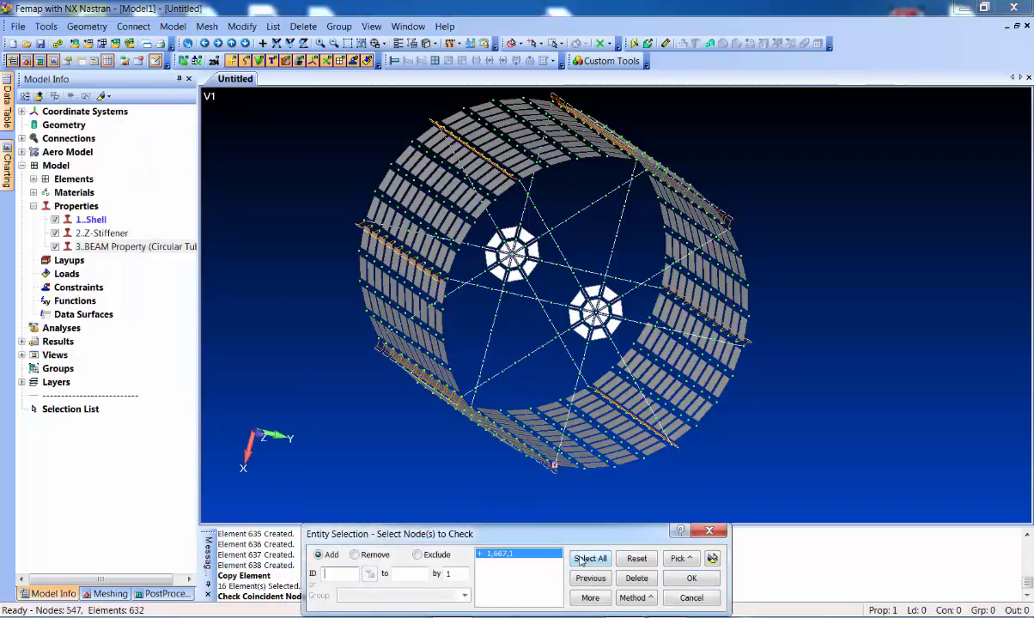
pyautogui.click(674, 580)
pyautogui.click(392, 376)
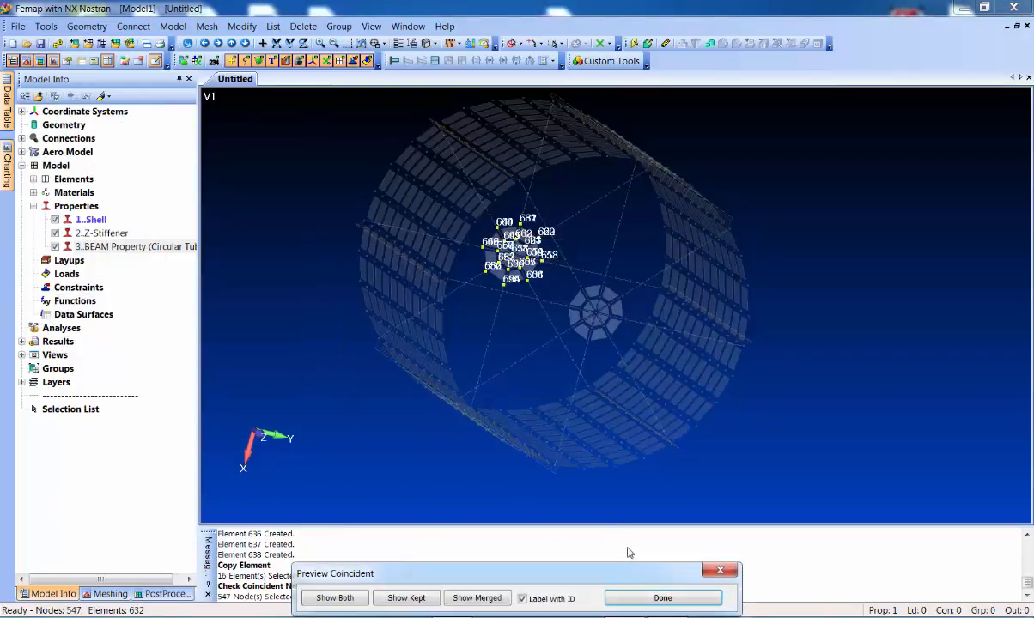
pyautogui.click(657, 598)
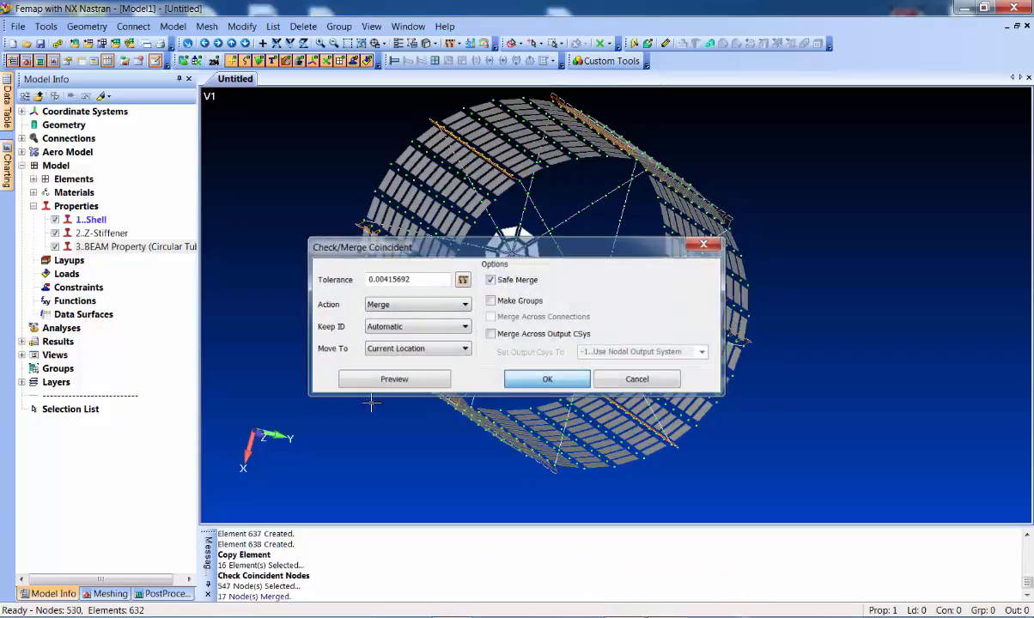
pyautogui.click(545, 380)
pyautogui.moveTo(369, 331); pyautogui.dragTo(357, 301, button='middle')
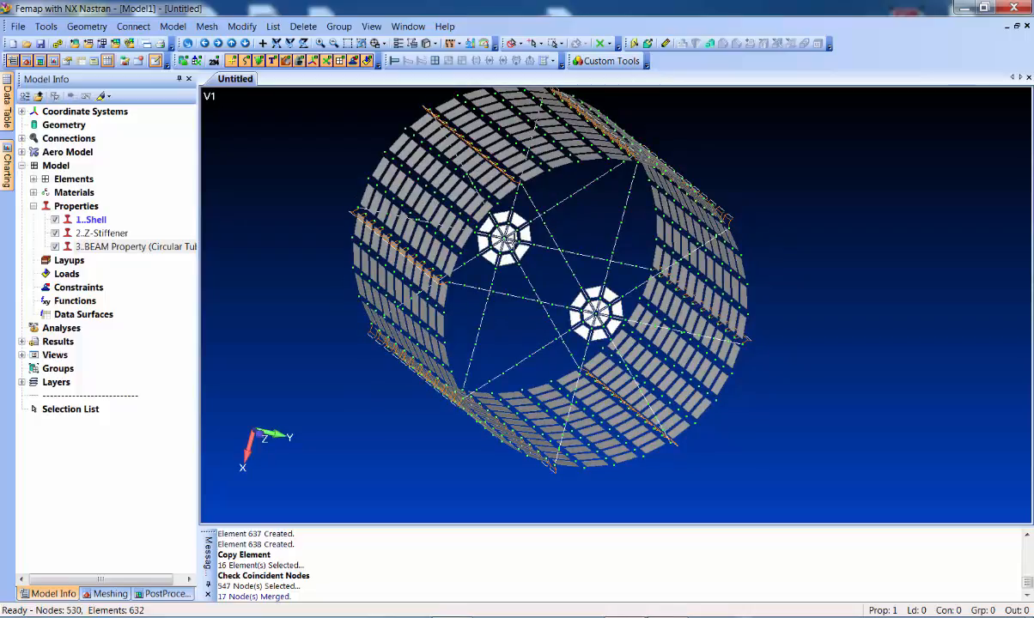
# Start a nodal constraint in a new constraint set titled "Fixed At base"
pyautogui.click(174, 27)
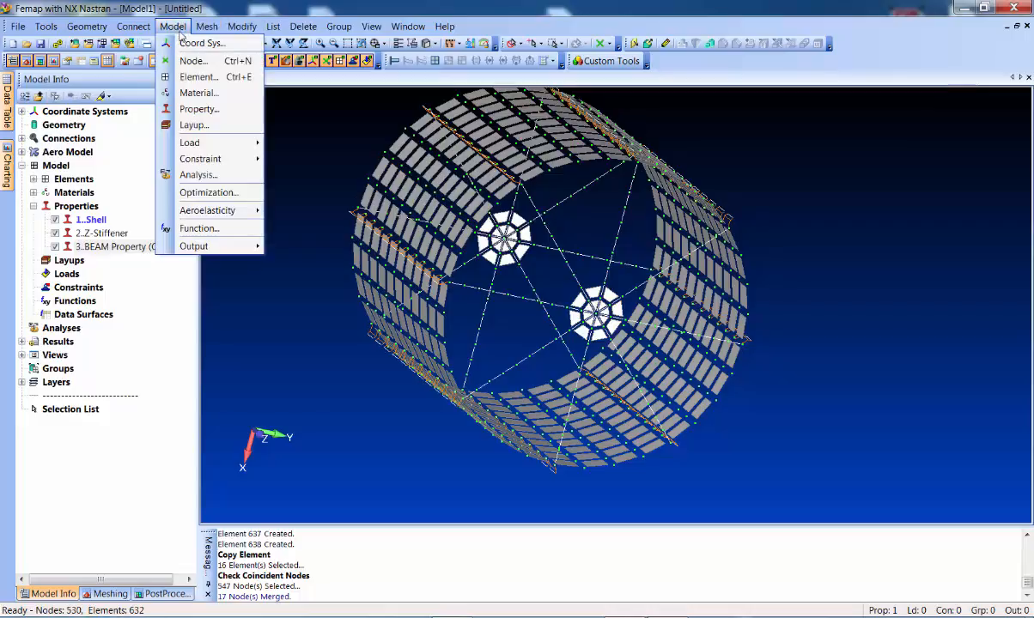
pyautogui.moveTo(225, 159)
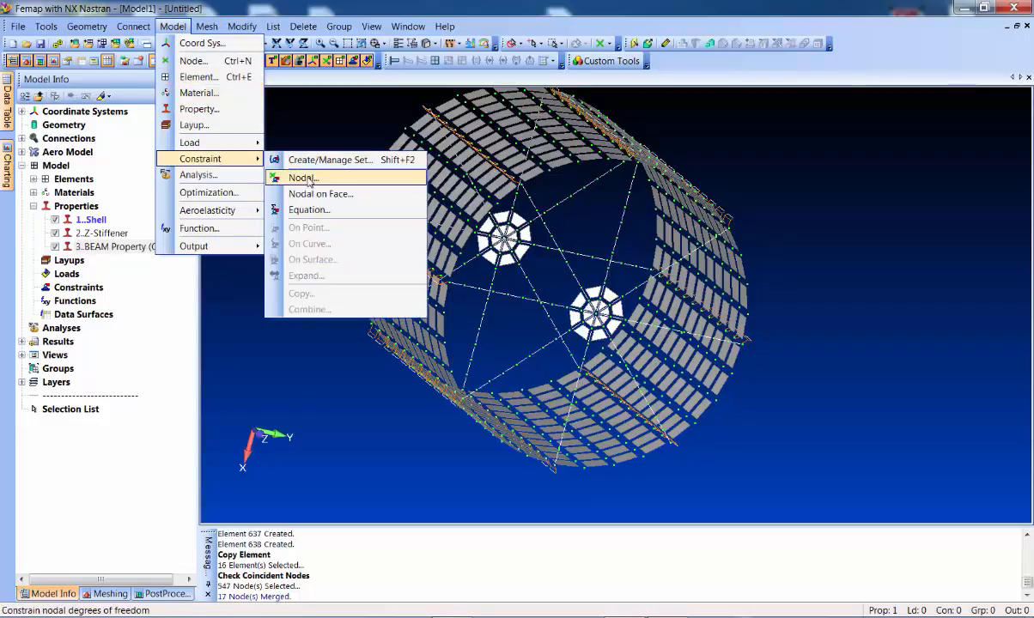
pyautogui.click(302, 178)
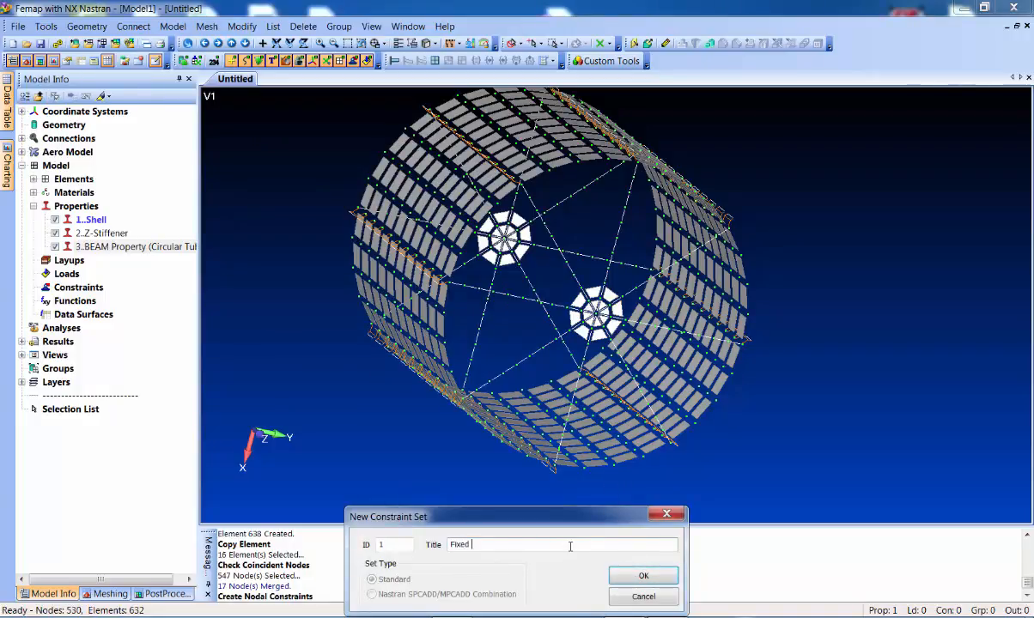
pyautogui.press('Return')
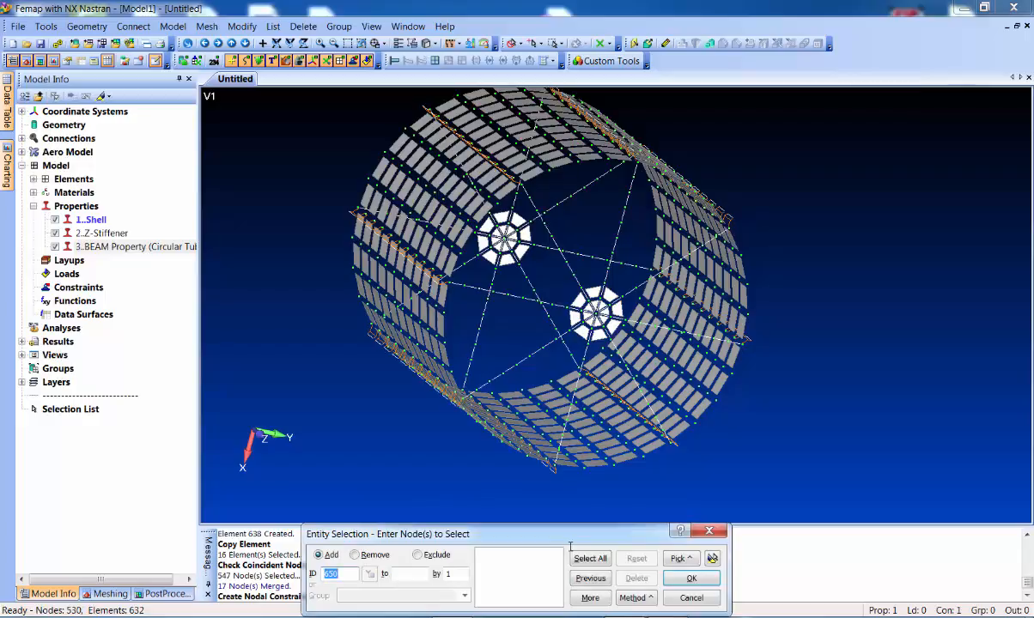
# Fix all six degrees of freedom at node 578, the base hub's center, and end constraint creation
pyautogui.press('Return')
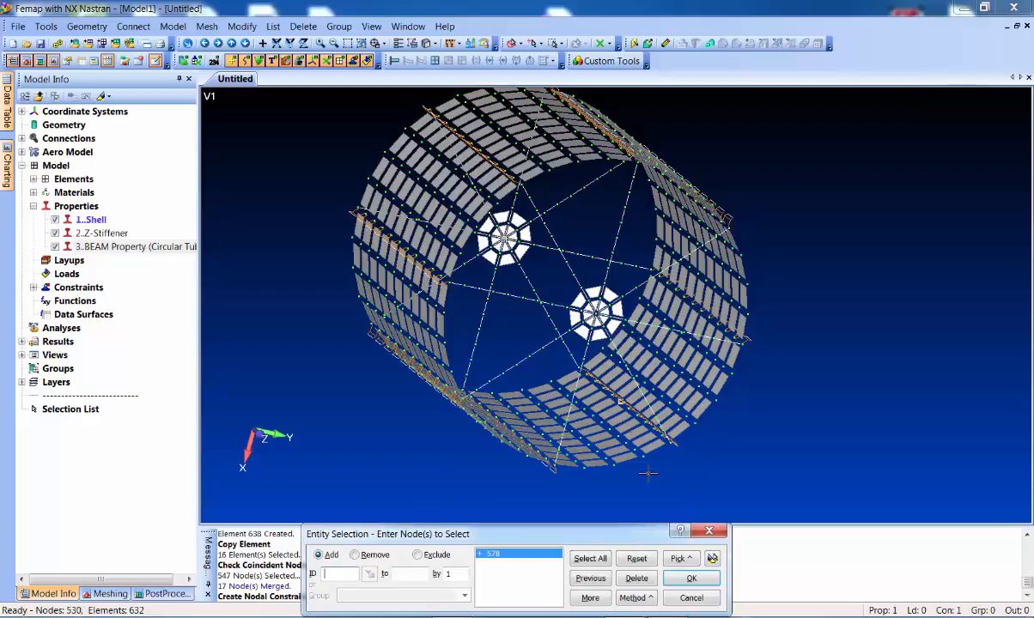
pyautogui.click(691, 578)
pyautogui.click(457, 571)
pyautogui.click(682, 571)
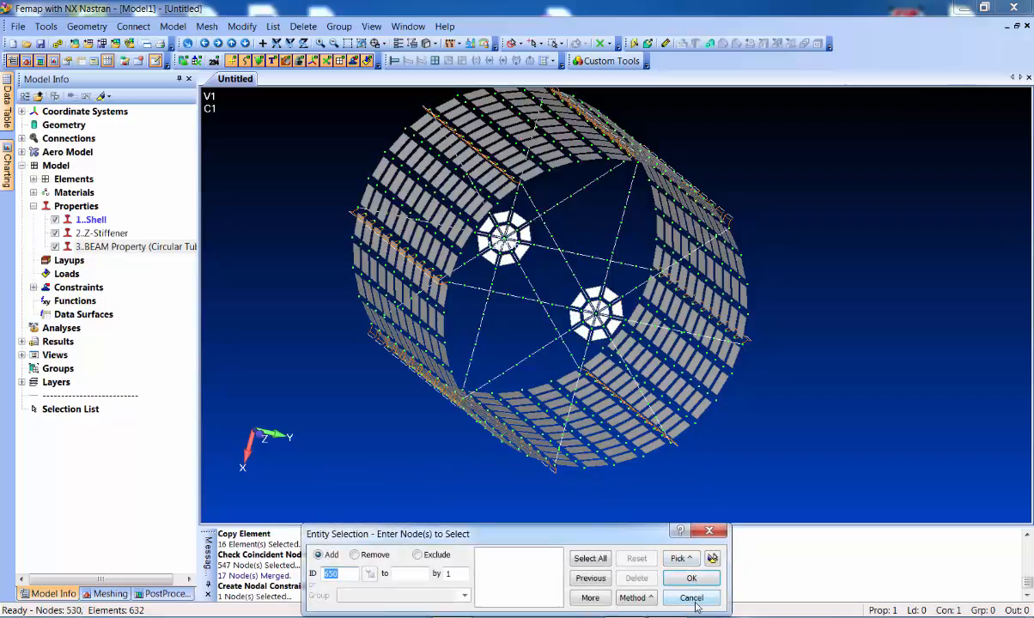
pyautogui.click(691, 597)
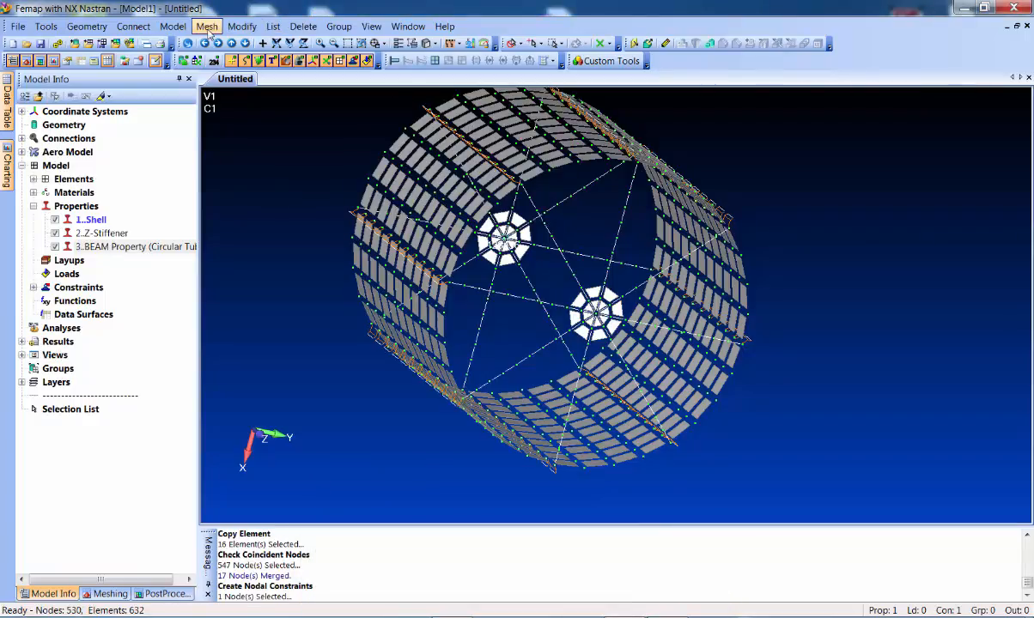
# Create a new NX Nastran analysis set of type Normal Modes/Eigenvalue
pyautogui.click(173, 25)
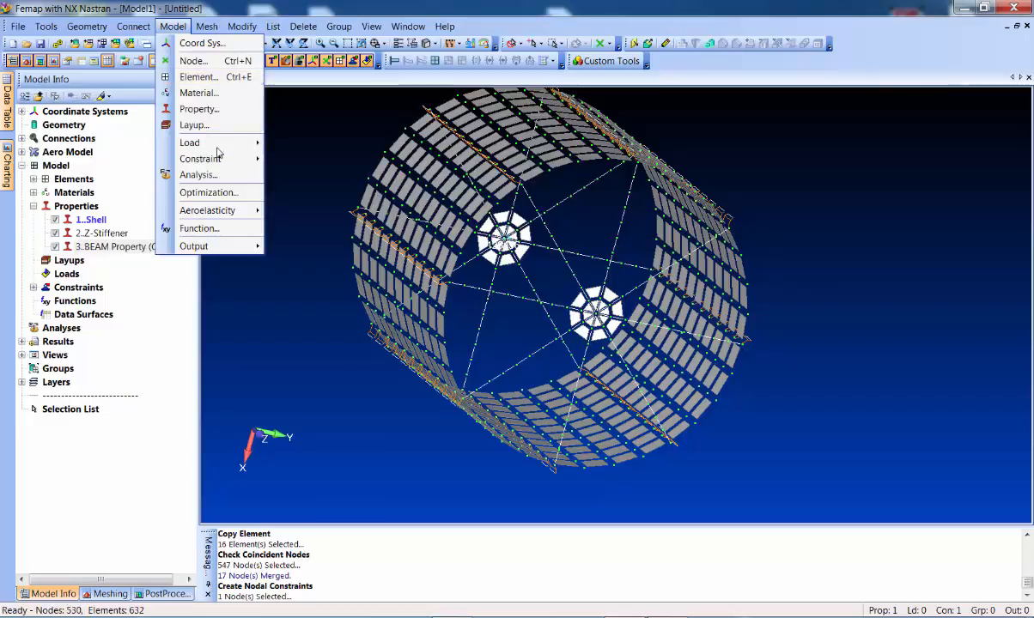
pyautogui.click(190, 170)
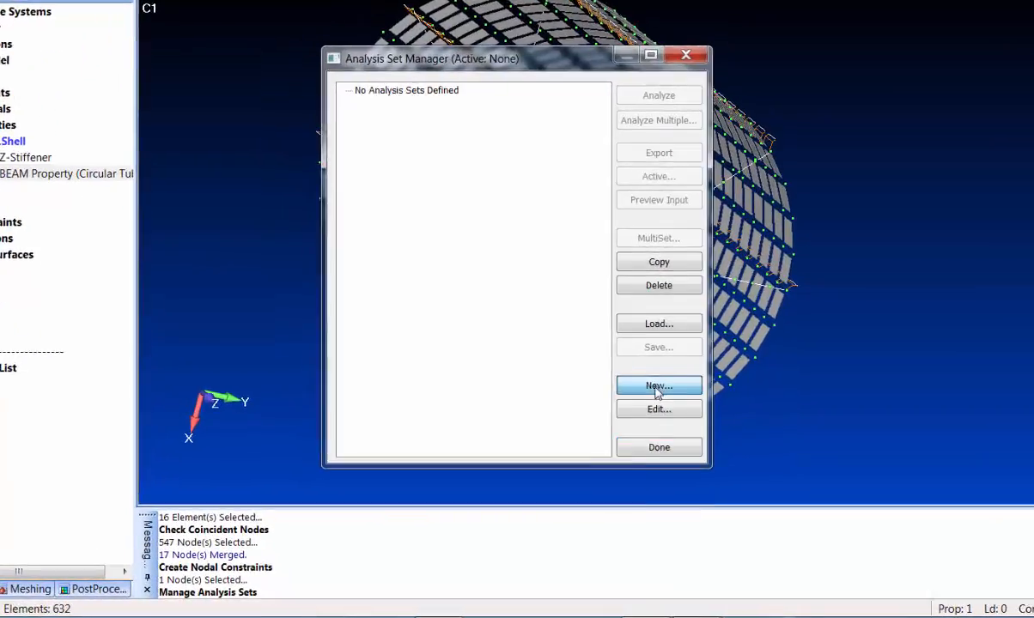
pyautogui.click(632, 422)
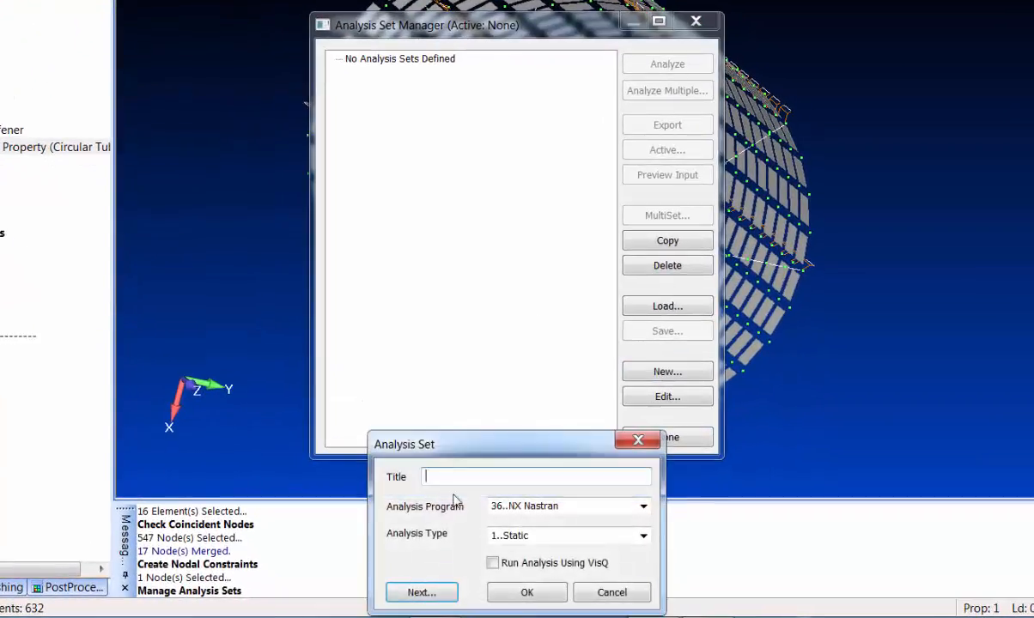
pyautogui.click(643, 536)
pyautogui.click(558, 334)
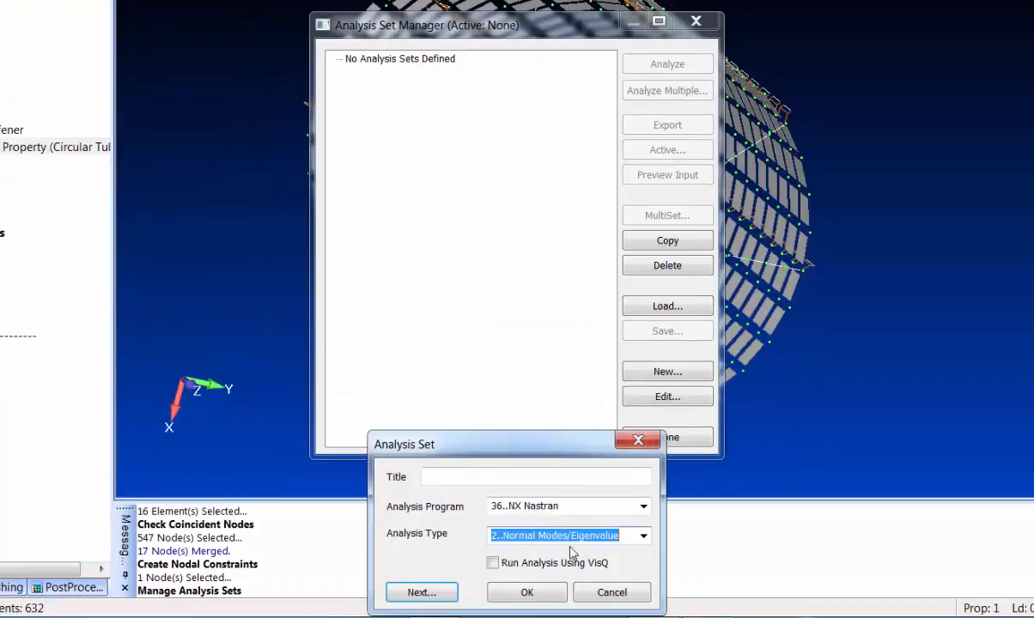
pyautogui.click(526, 592)
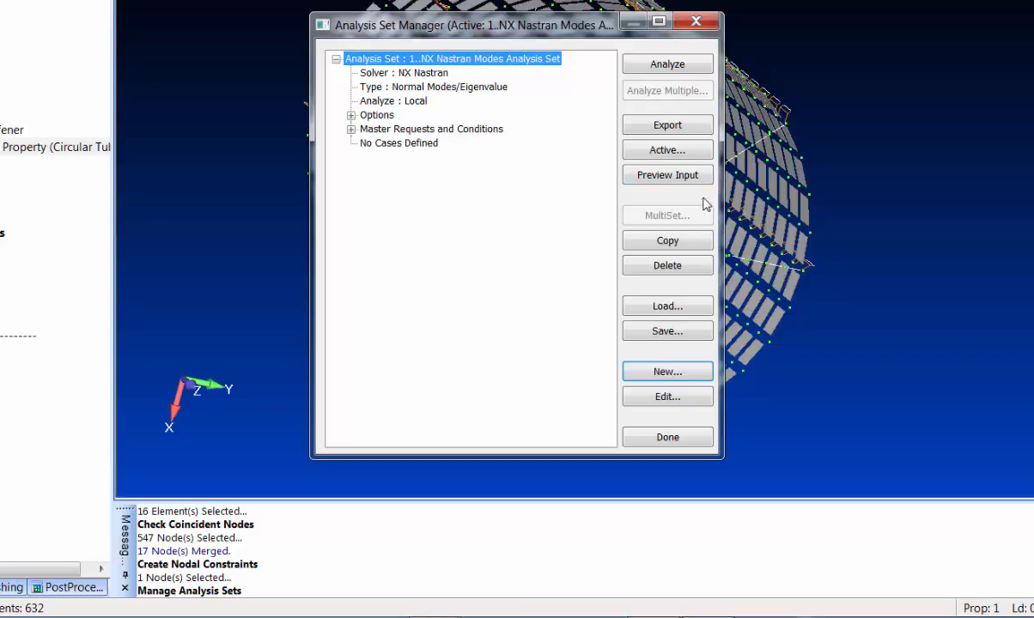
# Preview the analysis input file, review its constraint, property and material entries, and run the modes analysis
pyautogui.click(657, 175)
pyautogui.moveTo(777, 101); pyautogui.dragTo(781, 79)
pyautogui.scroll(-2, 416, 223)
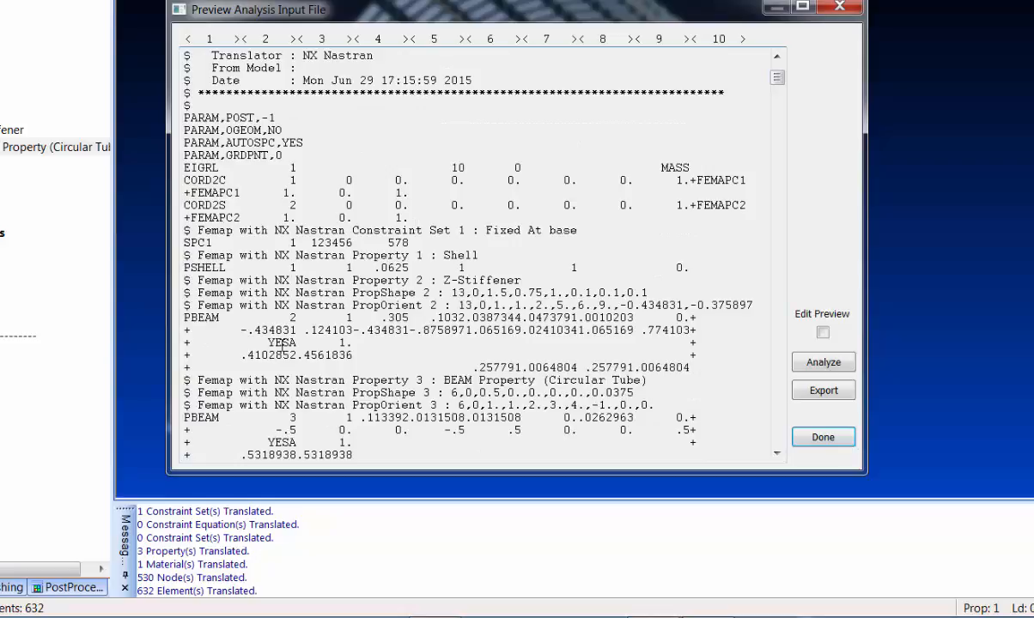
pyautogui.scroll(-5, 282, 344)
pyautogui.scroll(5, 259, 330)
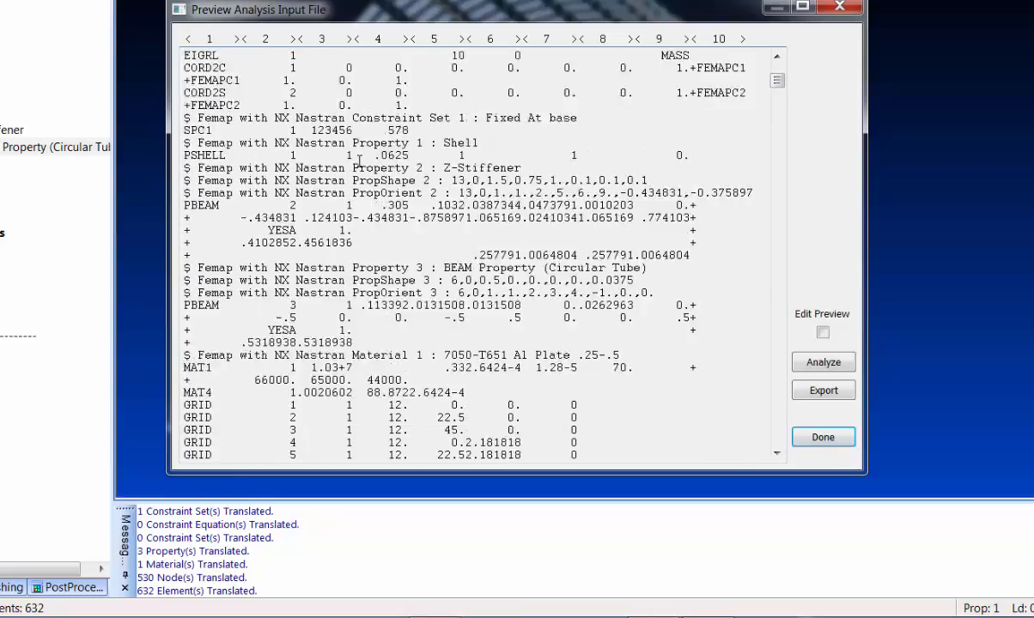
pyautogui.click(822, 361)
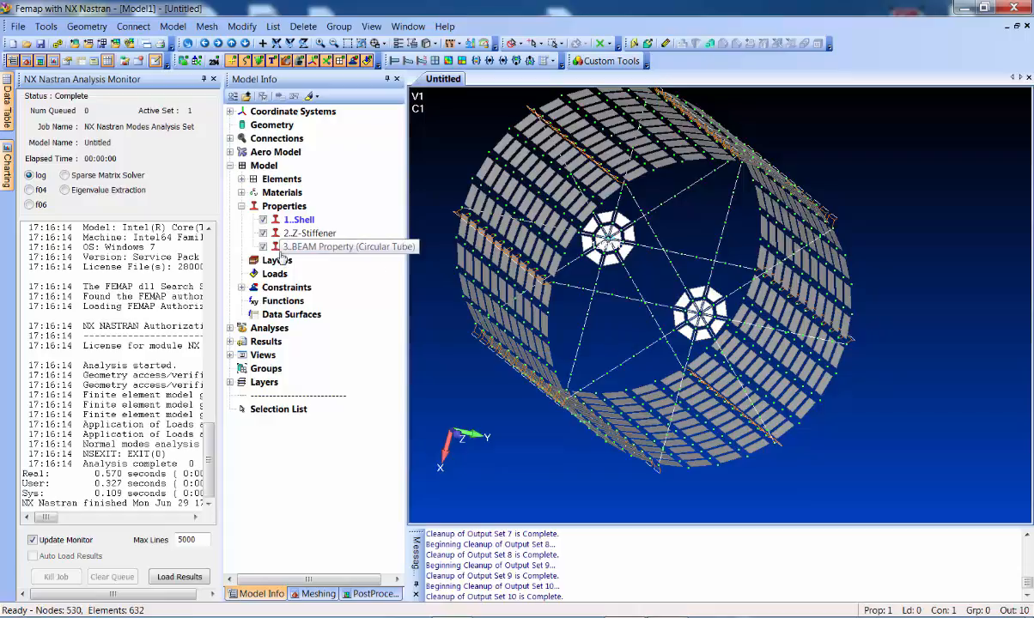
# Expand the results and turn off element shrink in the model view
pyautogui.click(230, 341)
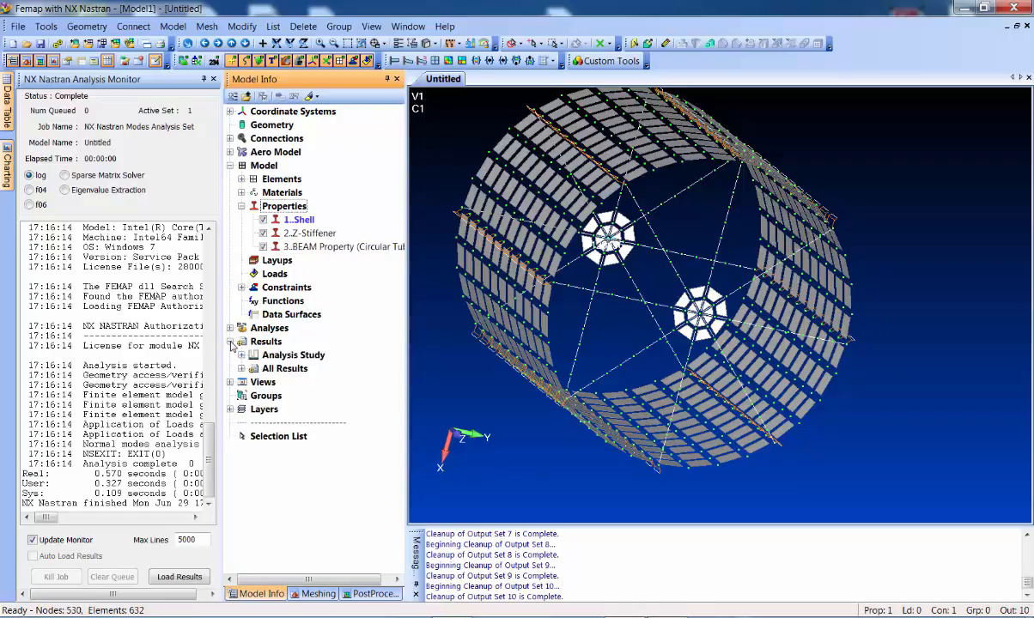
pyautogui.keyDown('ctrl'); pyautogui.moveTo(590, 227); pyautogui.dragTo(666, 241, button='middle'); pyautogui.keyUp('ctrl')
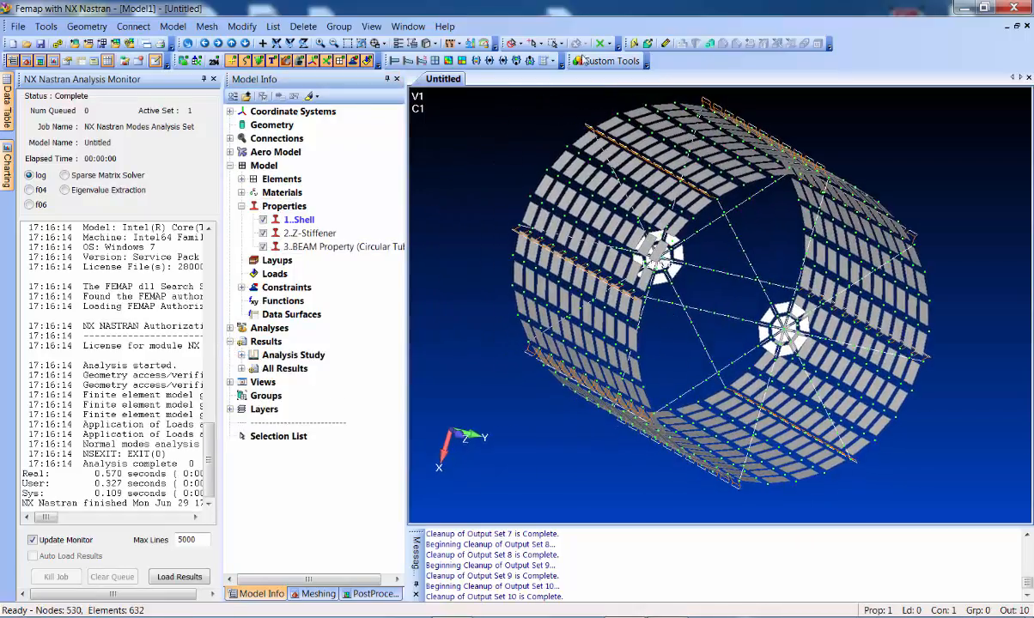
pyautogui.click(429, 43)
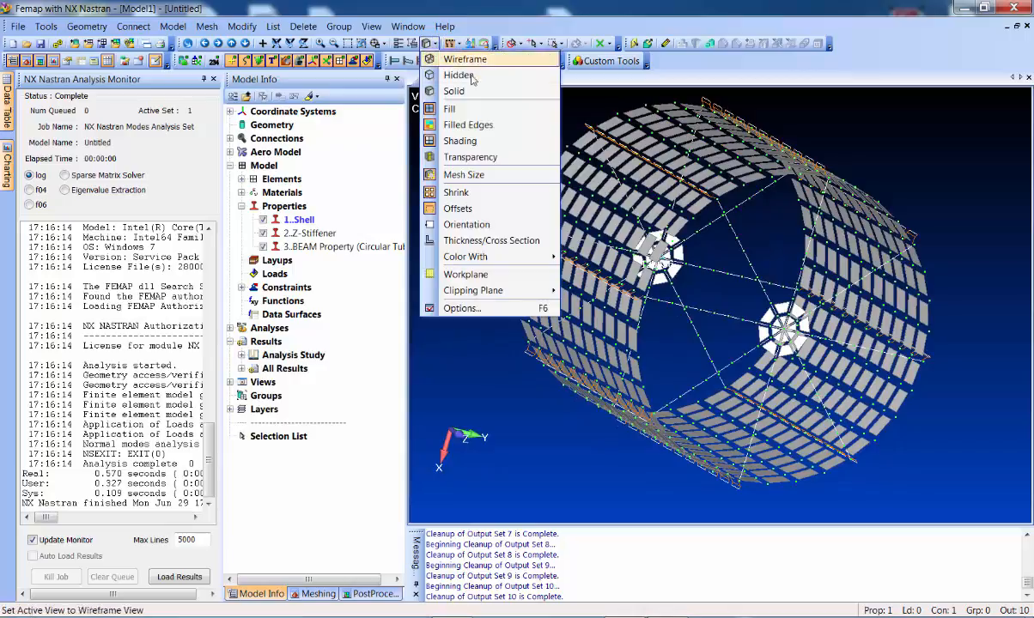
pyautogui.click(501, 193)
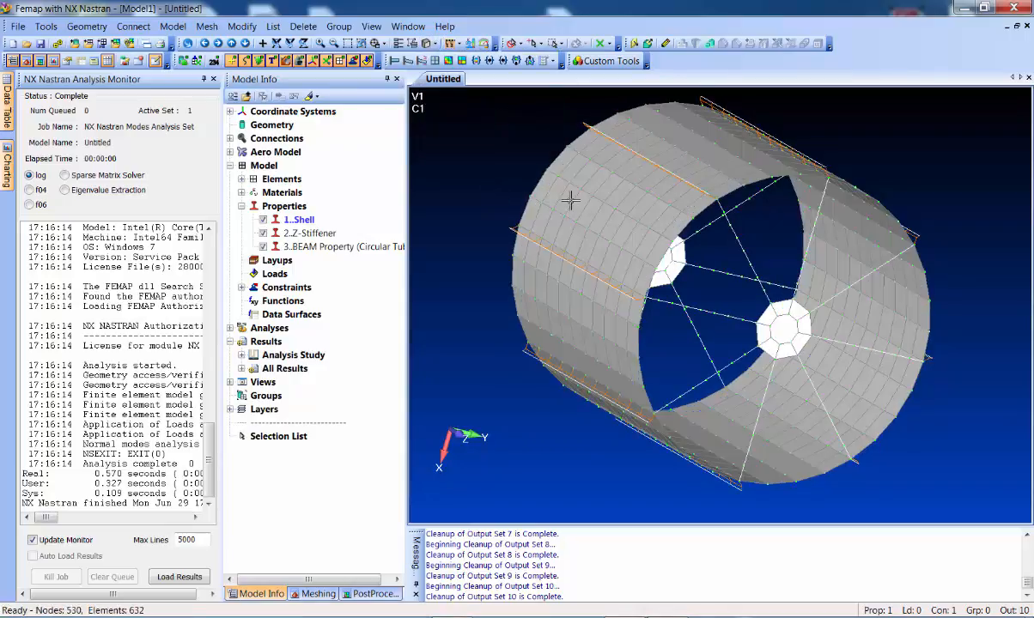
pyautogui.moveTo(565, 190); pyautogui.dragTo(556, 177, button='middle')
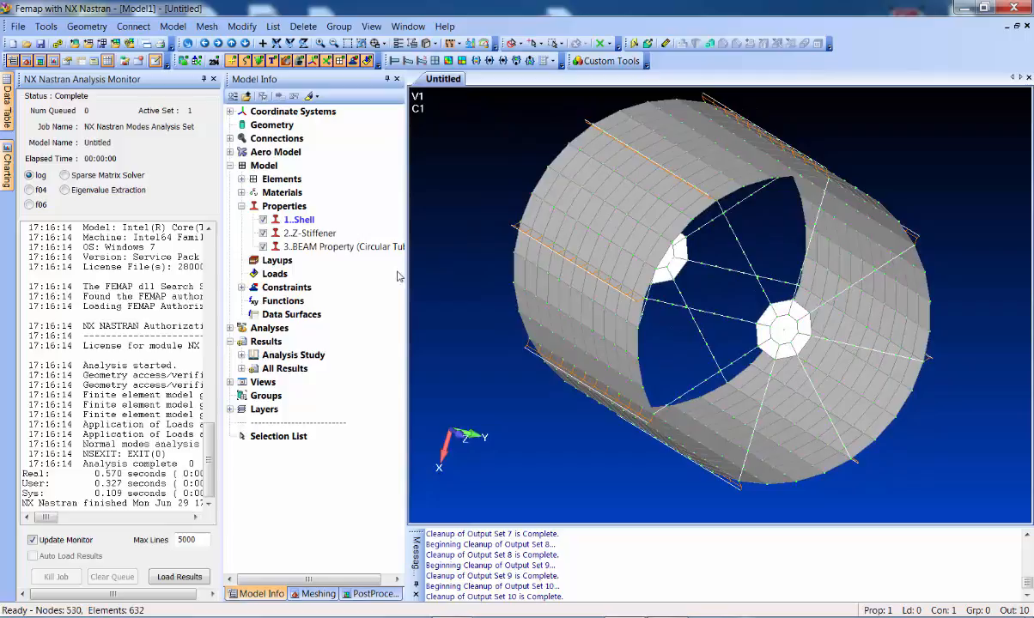
# List the modes of the NX Nastran analysis study and animate Mode 1
pyautogui.click(241, 354)
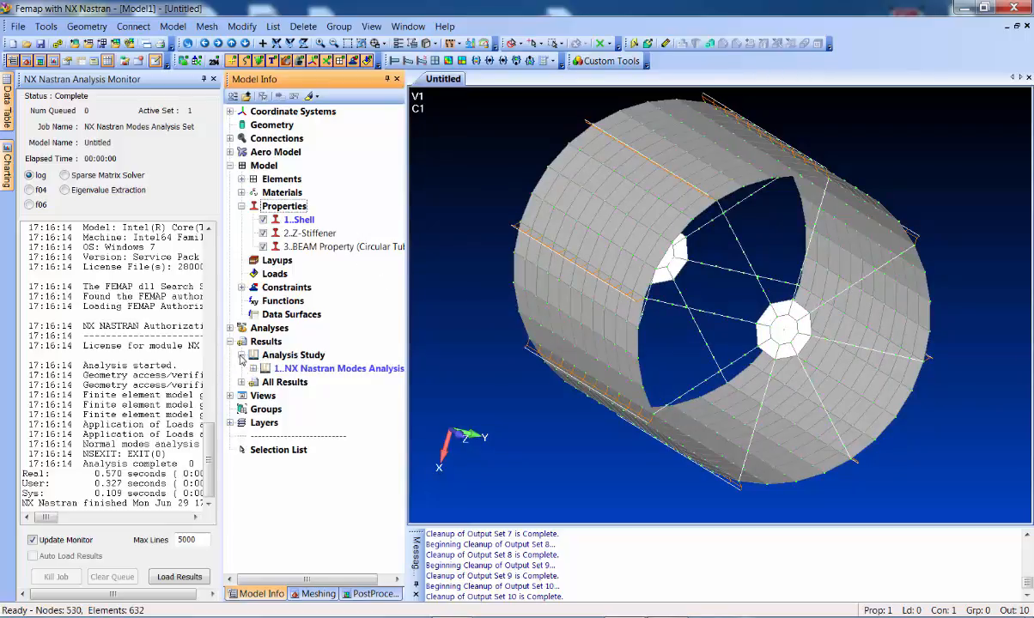
pyautogui.click(253, 368)
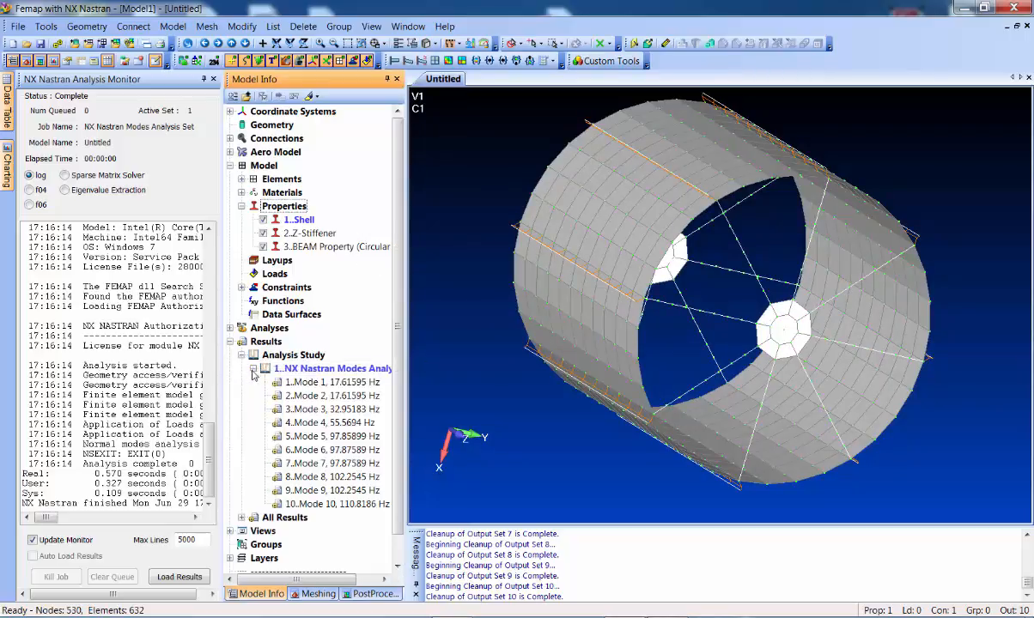
pyautogui.click(332, 384)
pyautogui.rightClick(331, 384)
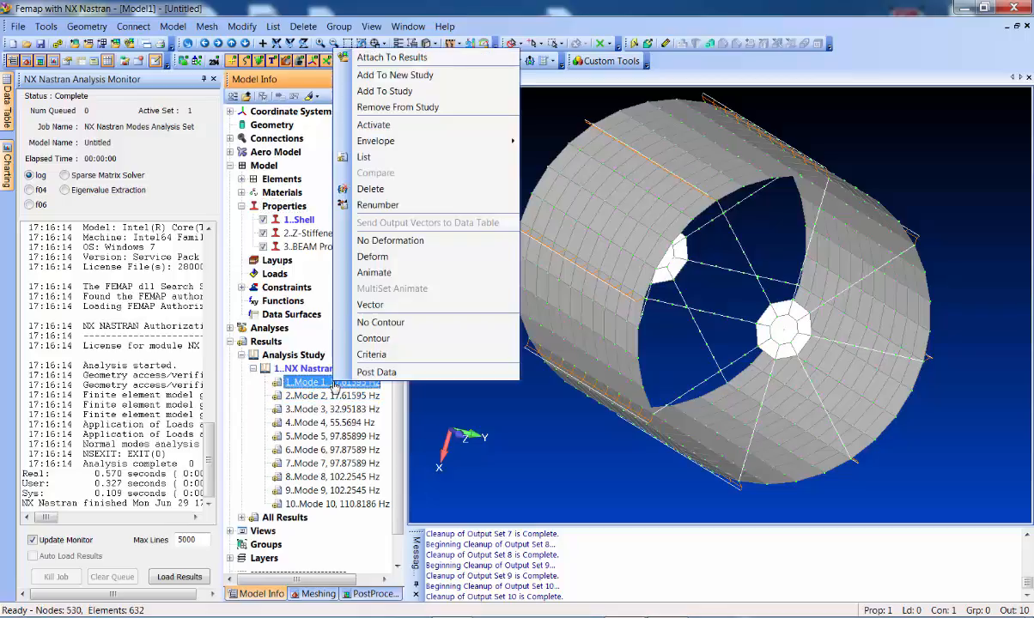
pyautogui.click(375, 272)
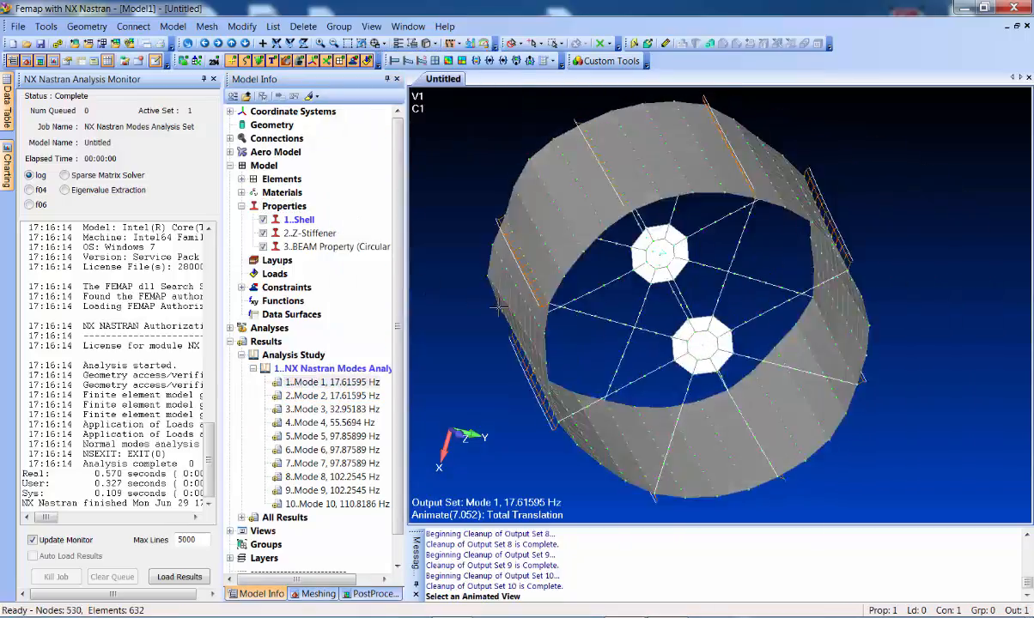
# Animate modes 3 through 8 one after another to examine each deformed shape
pyautogui.doubleClick(361, 410)
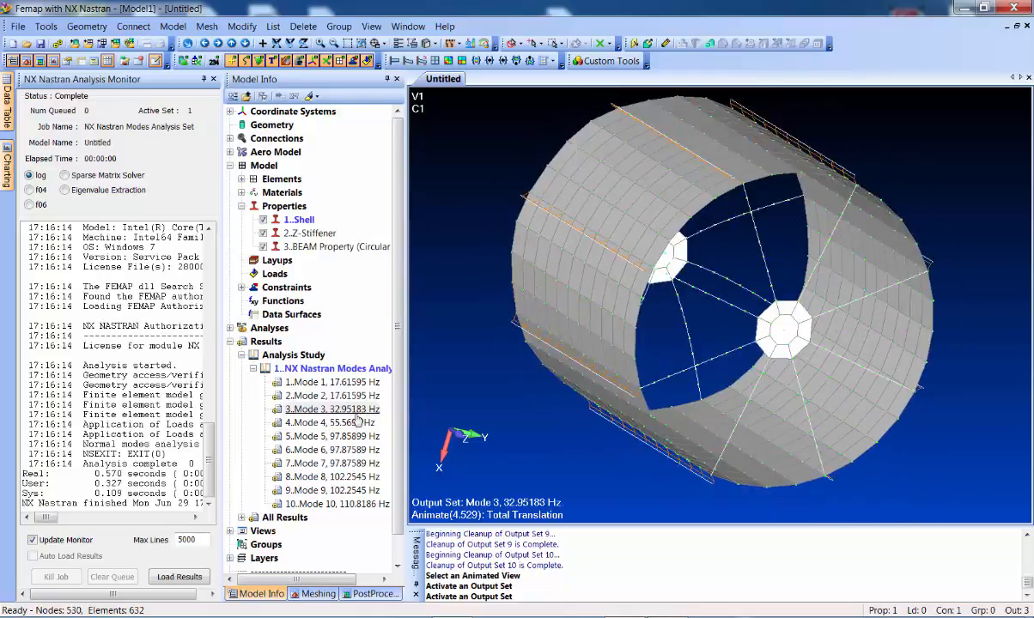
pyautogui.doubleClick(357, 421)
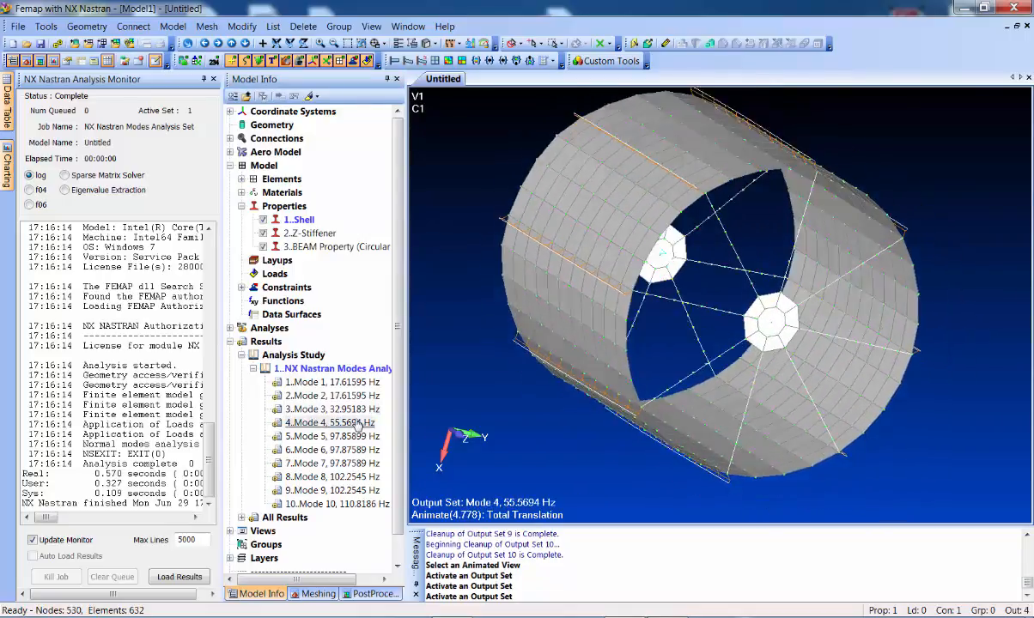
pyautogui.doubleClick(358, 437)
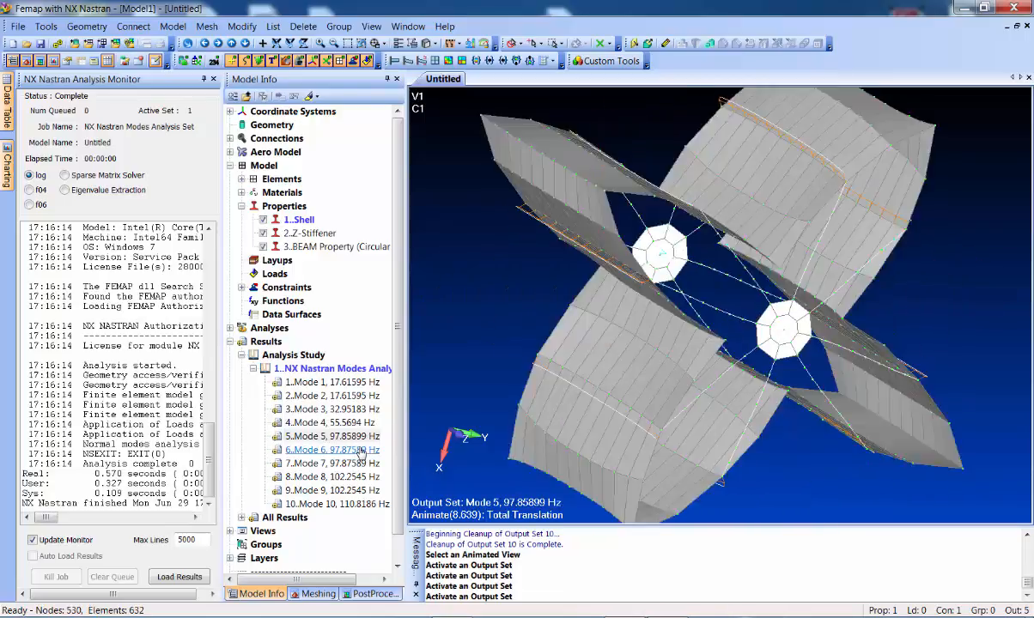
pyautogui.doubleClick(361, 450)
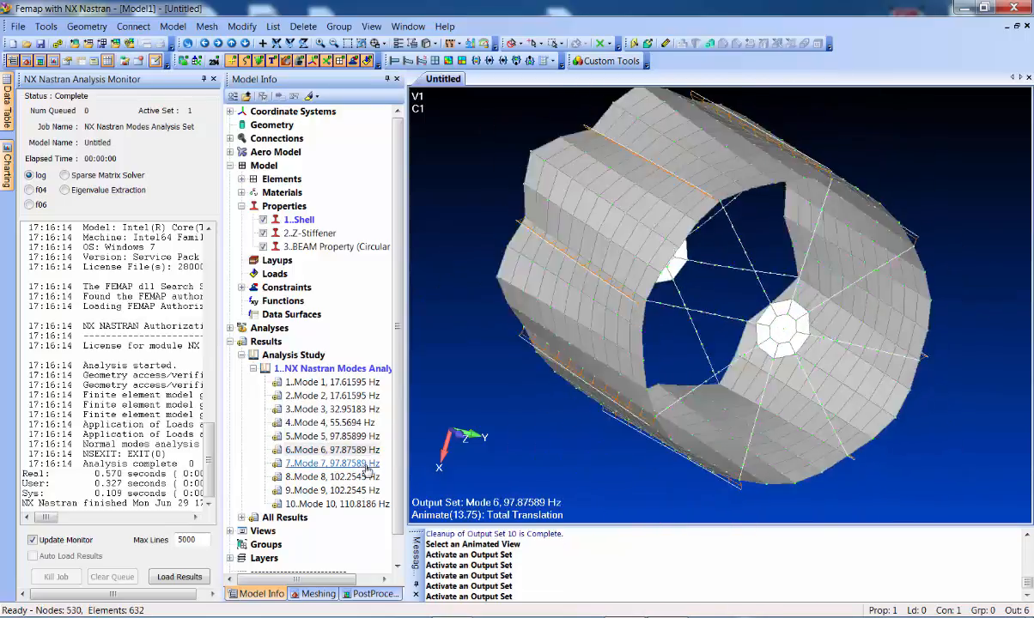
pyautogui.doubleClick(367, 465)
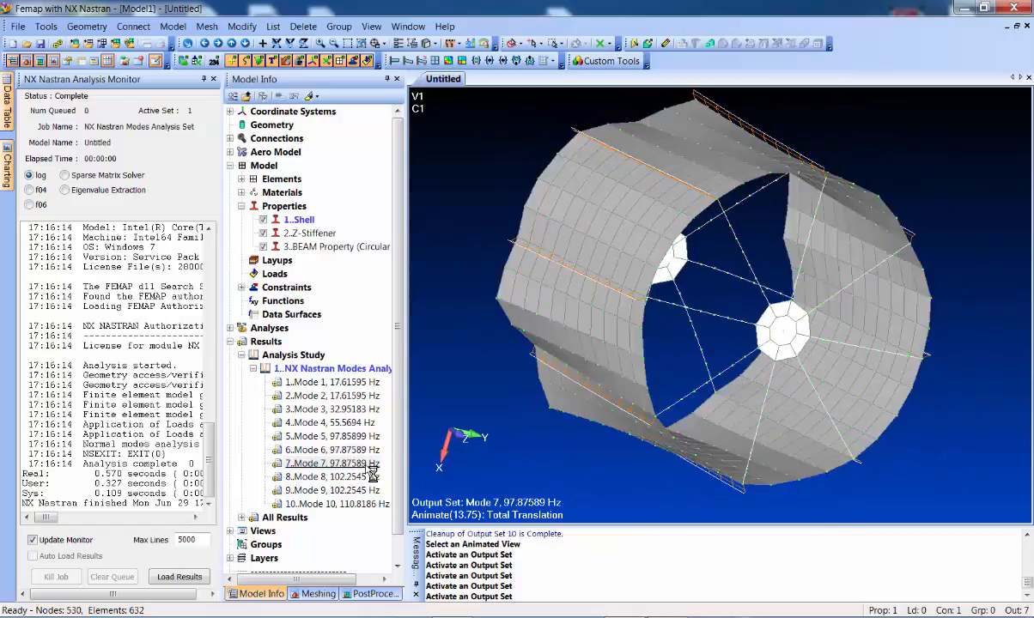
pyautogui.doubleClick(369, 477)
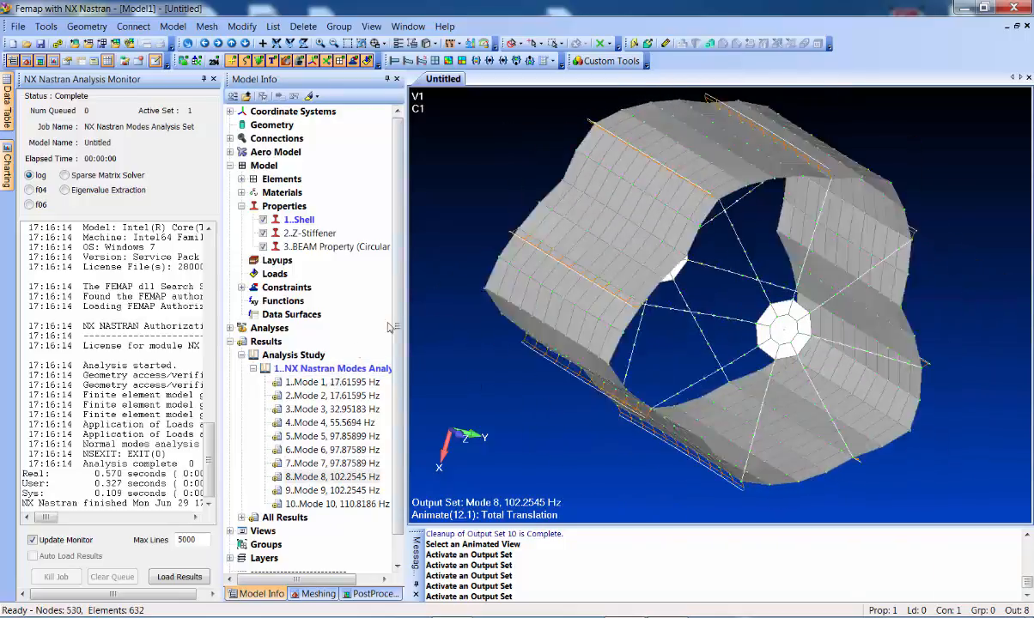
# Return the model to its undeformed view and delete all analysis results without preserving undo
pyautogui.click(394, 63)
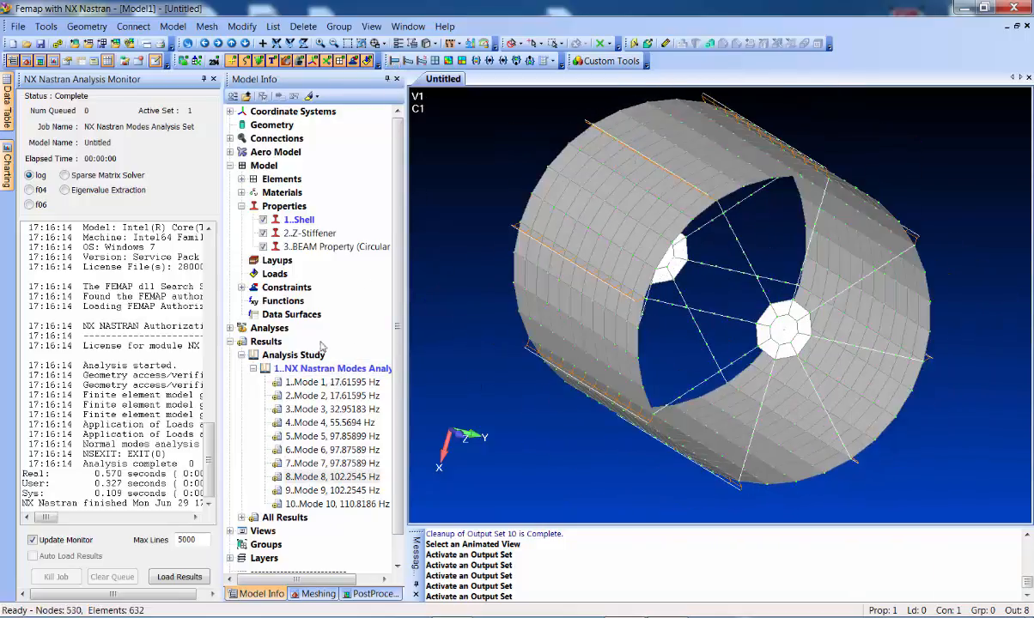
pyautogui.rightClick(261, 342)
pyautogui.click(306, 367)
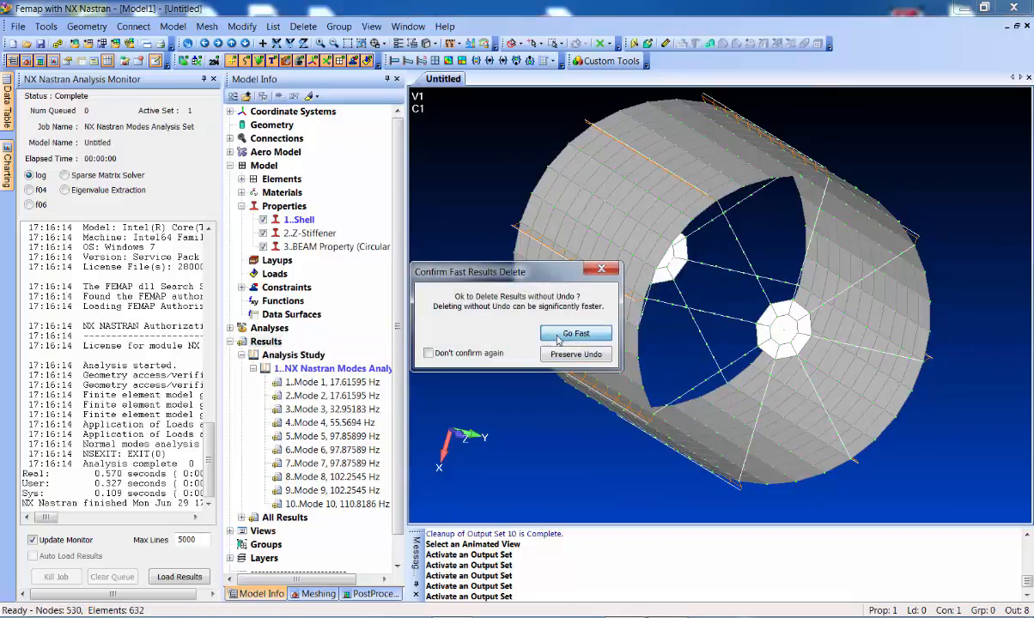
pyautogui.click(575, 334)
# Edit the Z-Stiffener beam property's Z-section shape to a height of 2.5, recheck the section drawing and accept the property
pyautogui.moveTo(558, 341); pyautogui.dragTo(615, 250, button='middle')
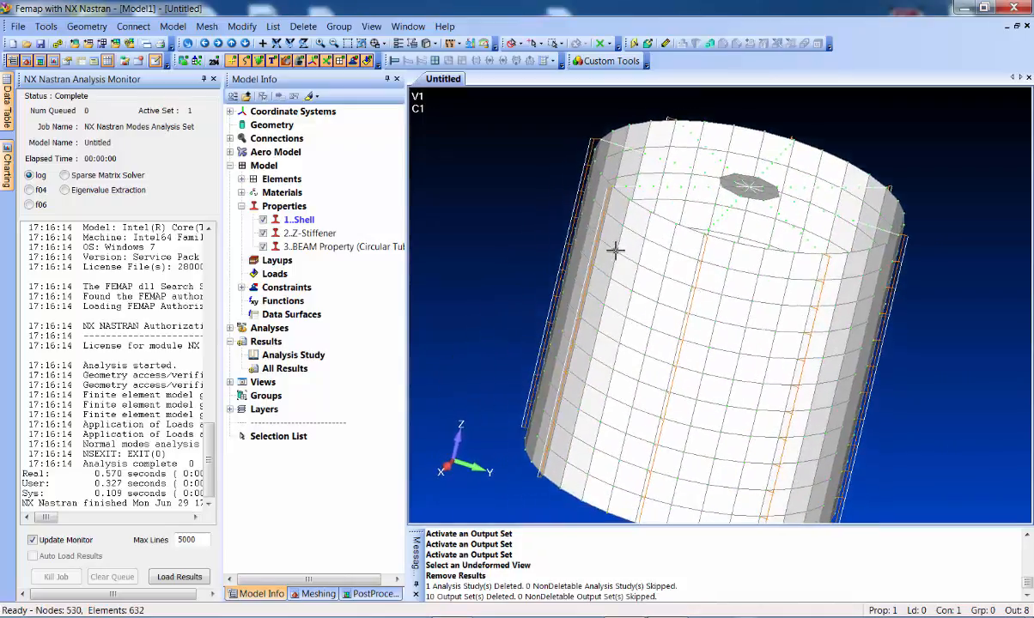
pyautogui.rightClick(313, 233)
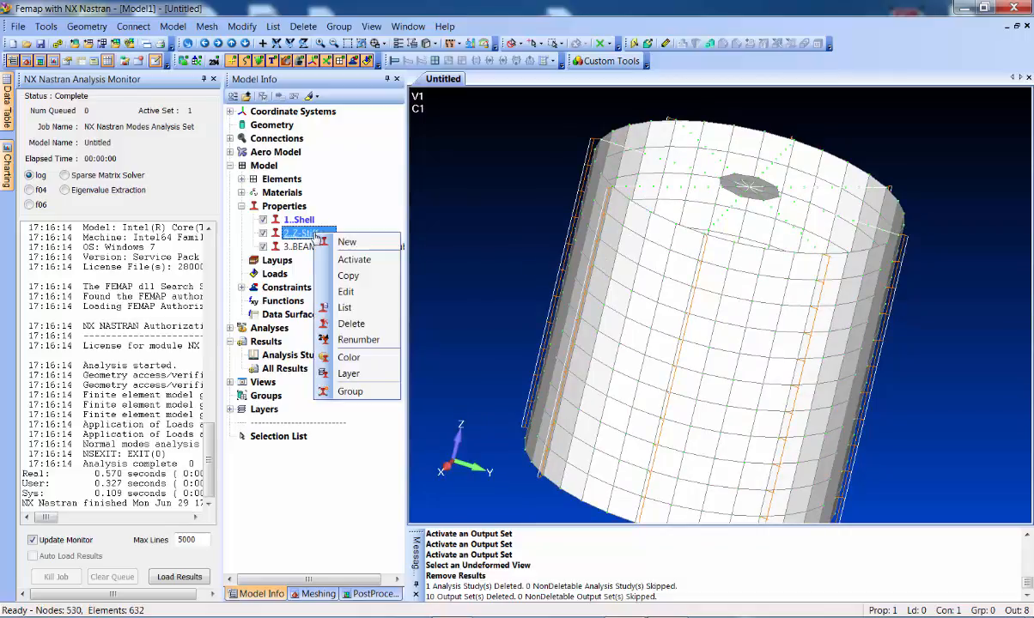
pyautogui.click(347, 292)
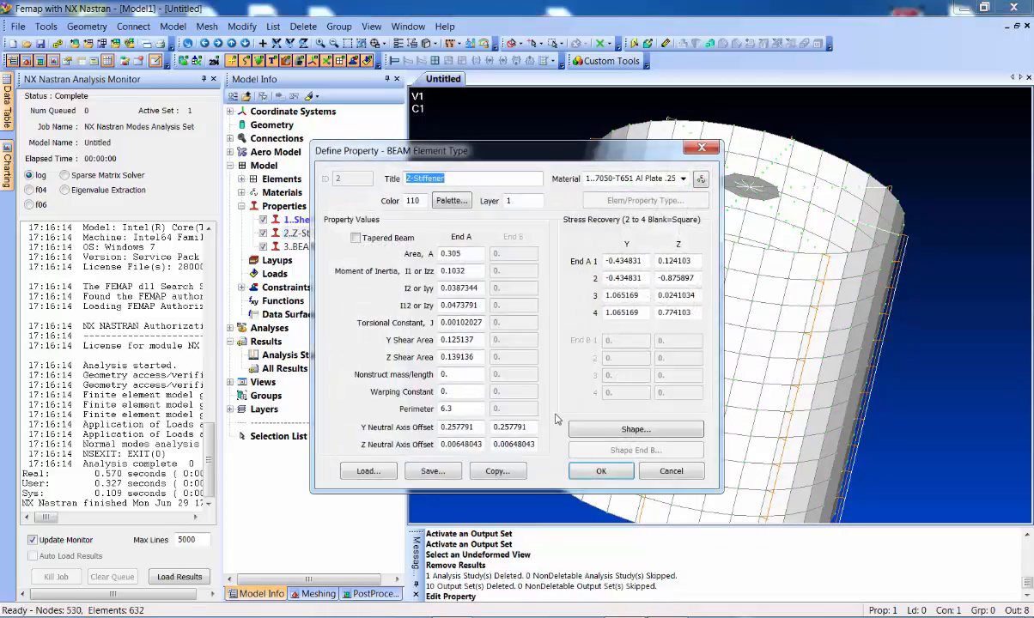
pyautogui.click(618, 429)
pyautogui.click(383, 438)
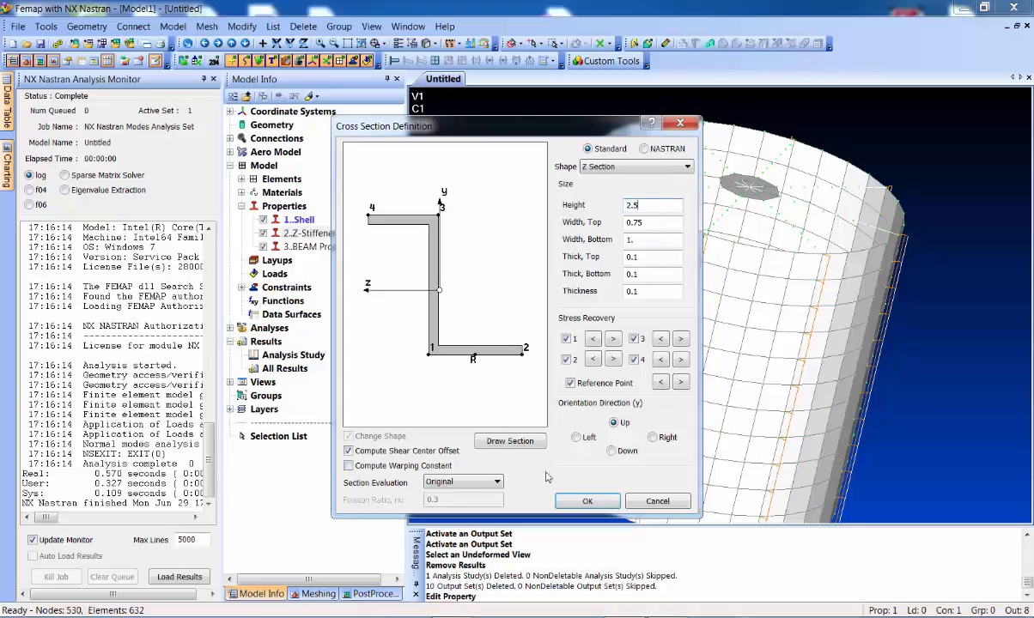
pyautogui.click(574, 498)
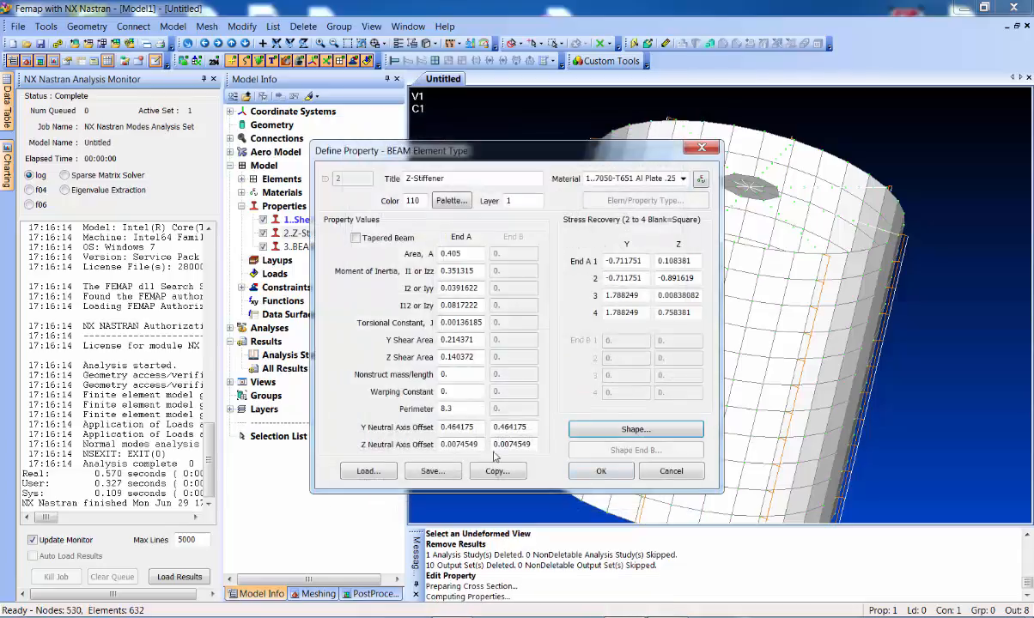
pyautogui.click(632, 428)
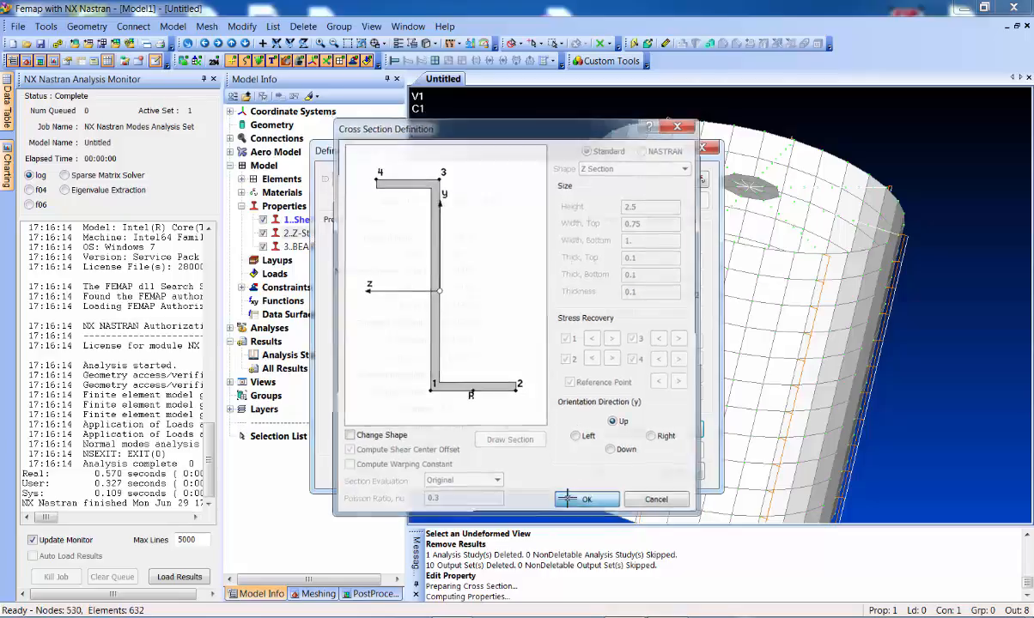
pyautogui.click(602, 505)
pyautogui.click(604, 468)
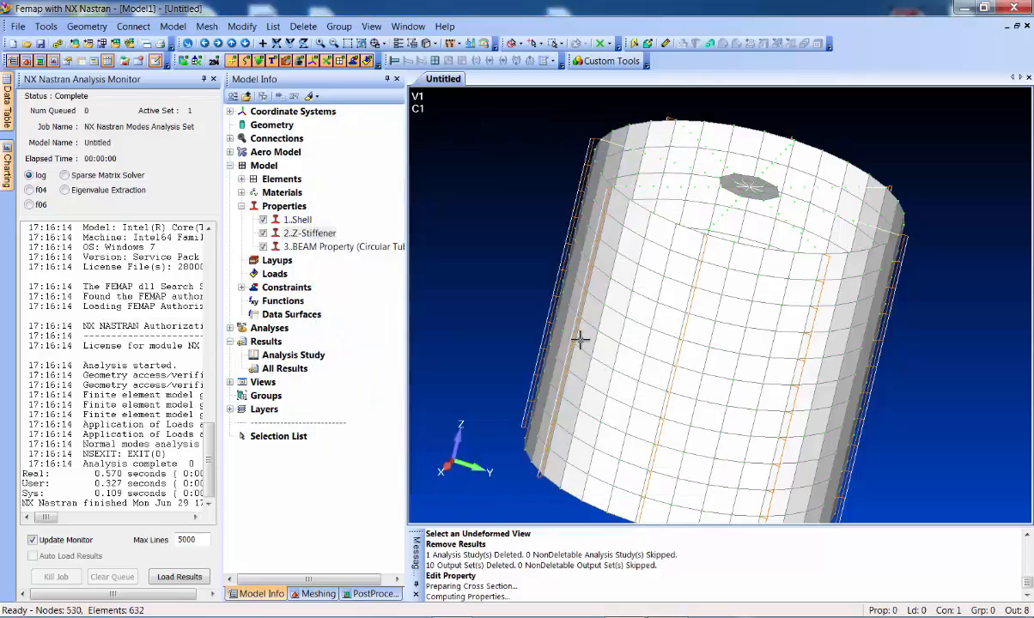
# Rerun the NX Nastran modes analysis with the revised stiffener and list the new study's modes
pyautogui.moveTo(522, 215); pyautogui.dragTo(560, 226, button='middle')
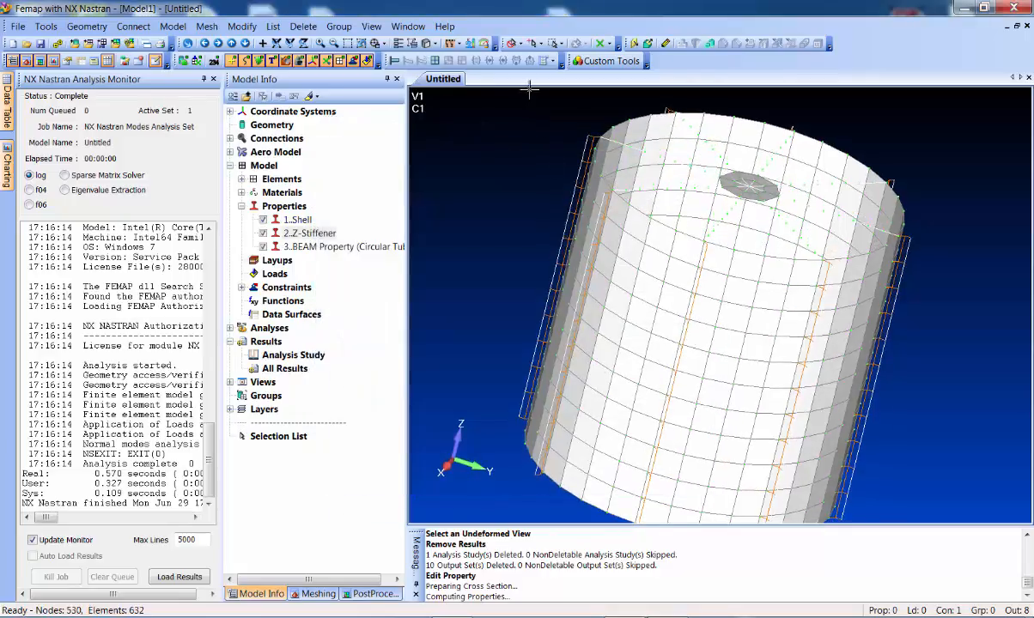
pyautogui.click(55, 43)
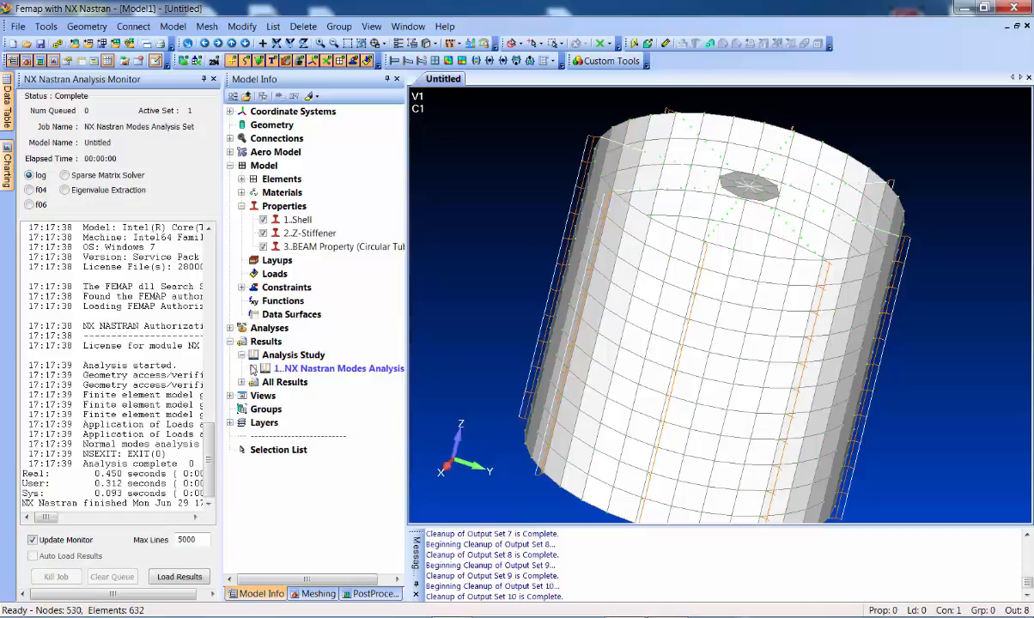
pyautogui.click(254, 369)
# Animate modes 1 through 5 of the rerun analysis one after another to examine each deformed shape
pyautogui.doubleClick(330, 383)
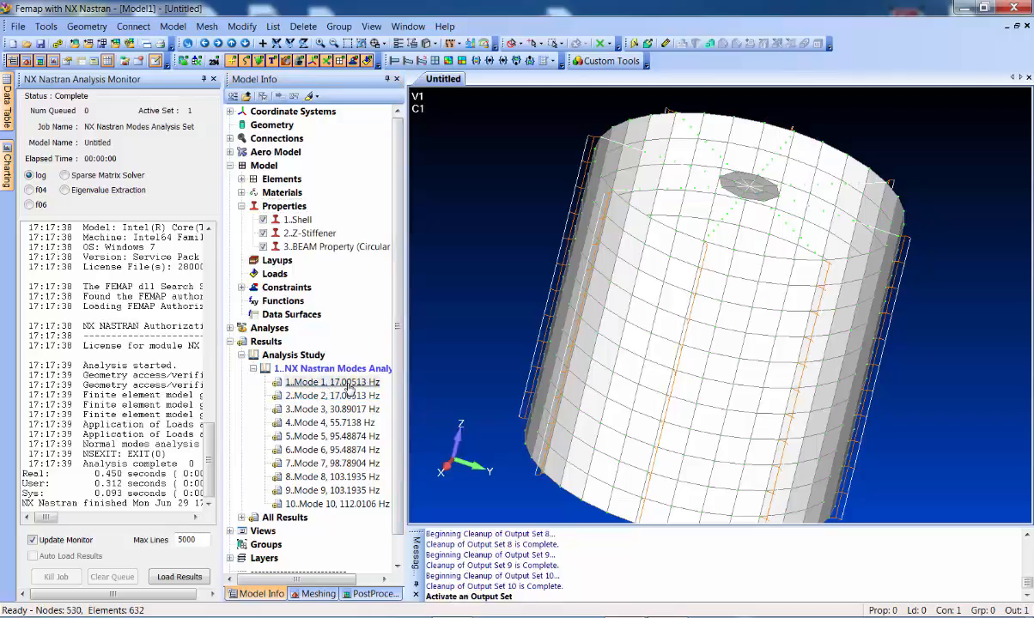
pyautogui.rightClick(349, 388)
pyautogui.click(403, 259)
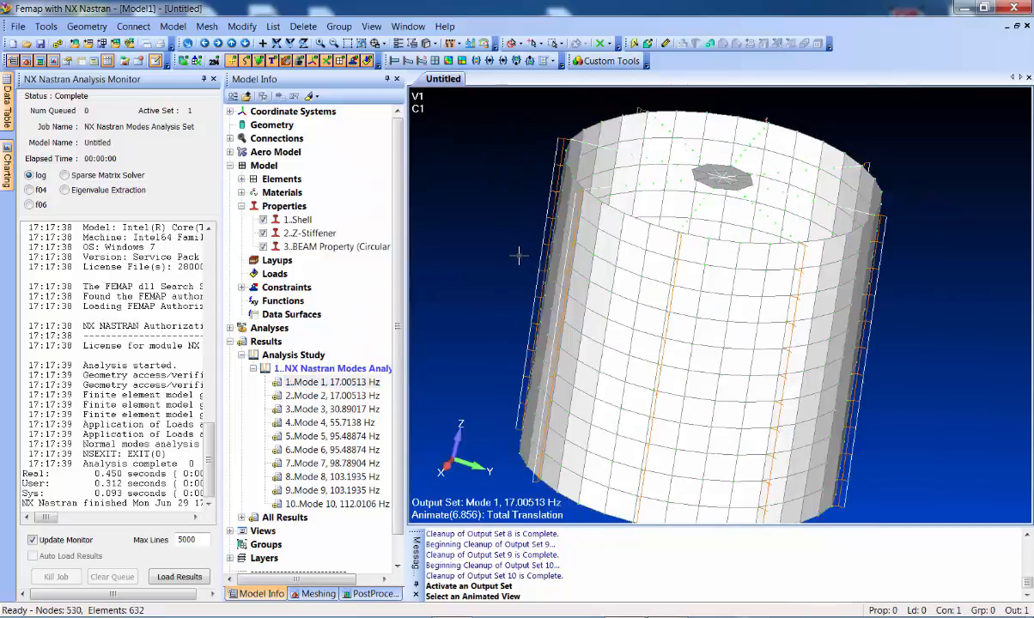
pyautogui.doubleClick(335, 396)
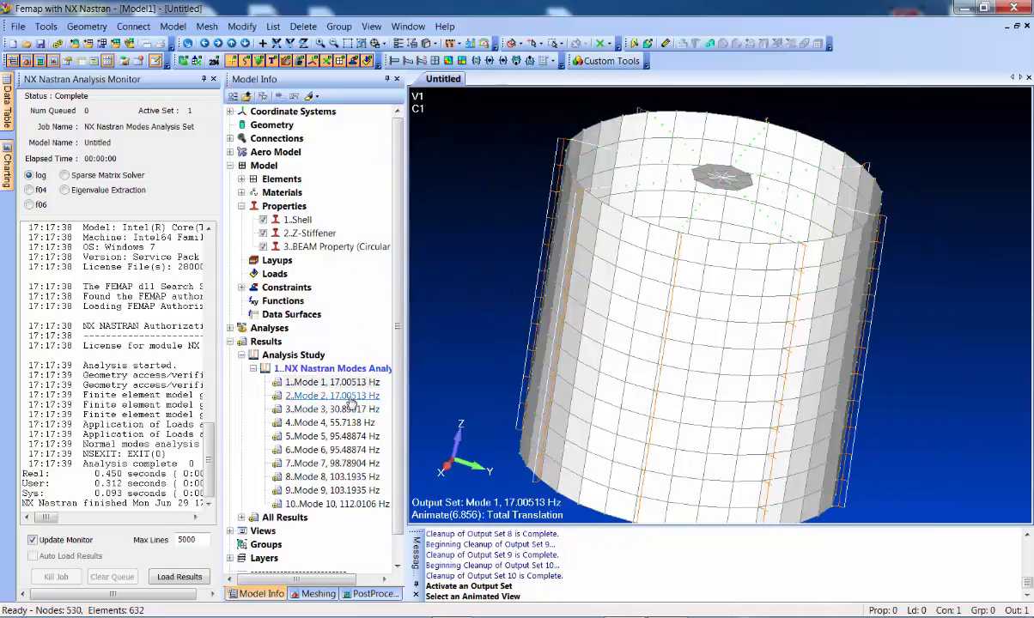
pyautogui.doubleClick(335, 409)
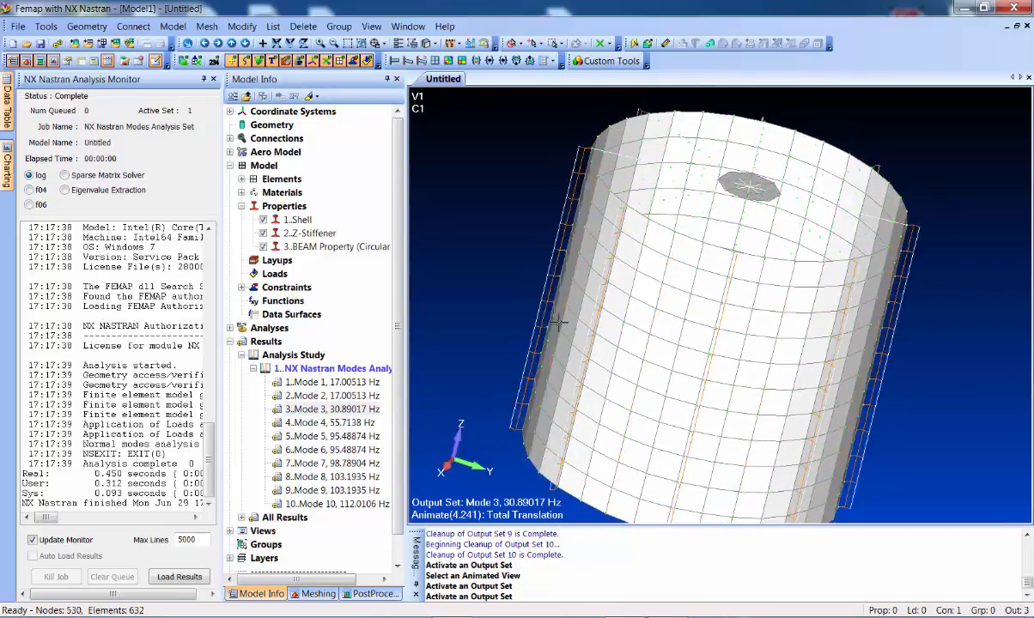
pyautogui.doubleClick(343, 422)
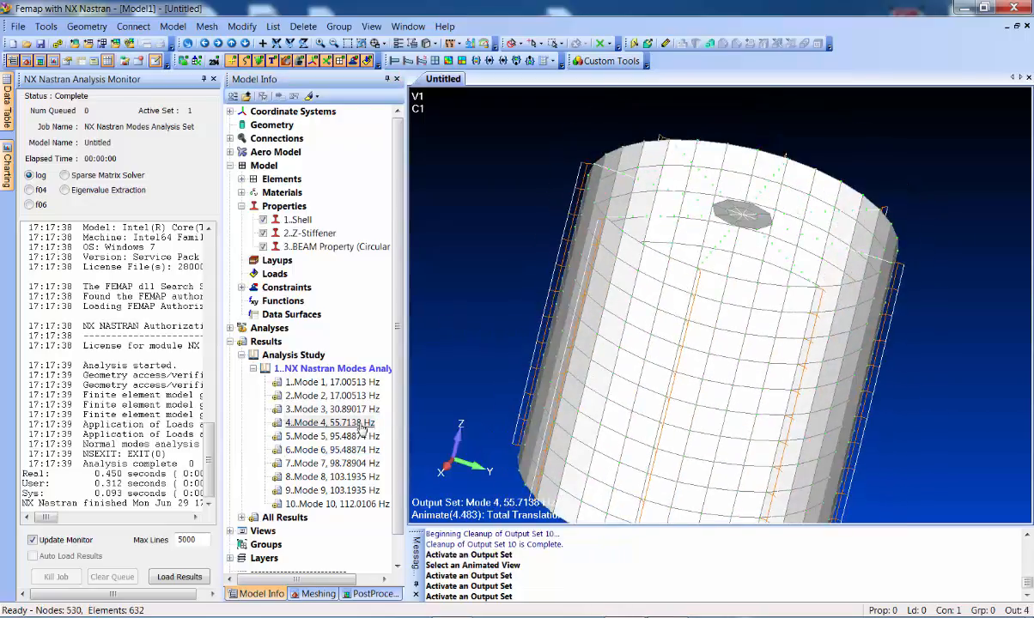
pyautogui.doubleClick(352, 438)
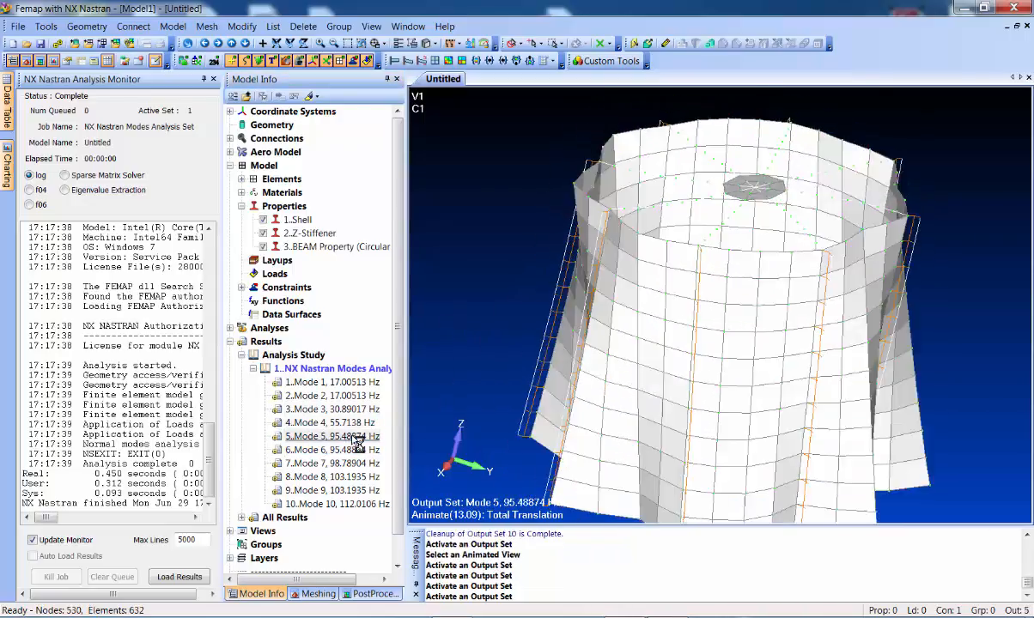